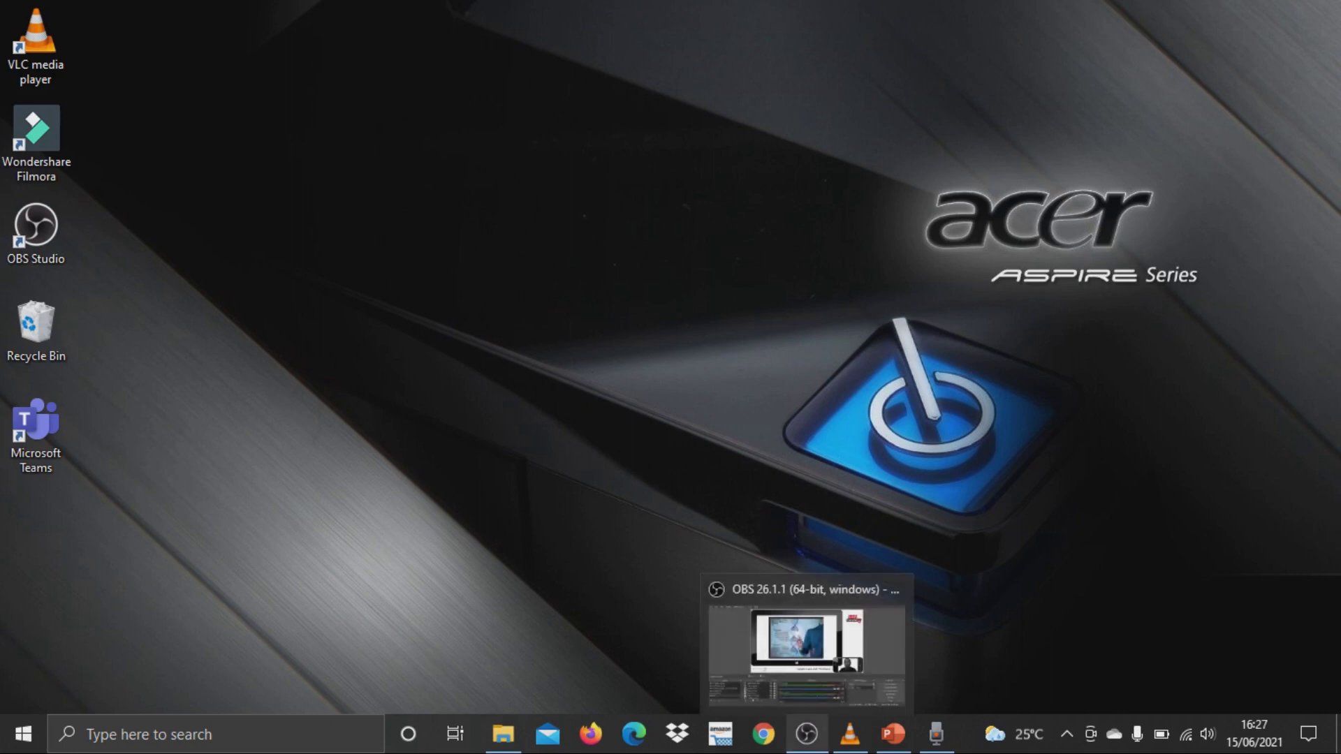
# Switch to OBS Studio and remove the existing scene Belajar 1, confirming the removal
pyautogui.click(806, 733)
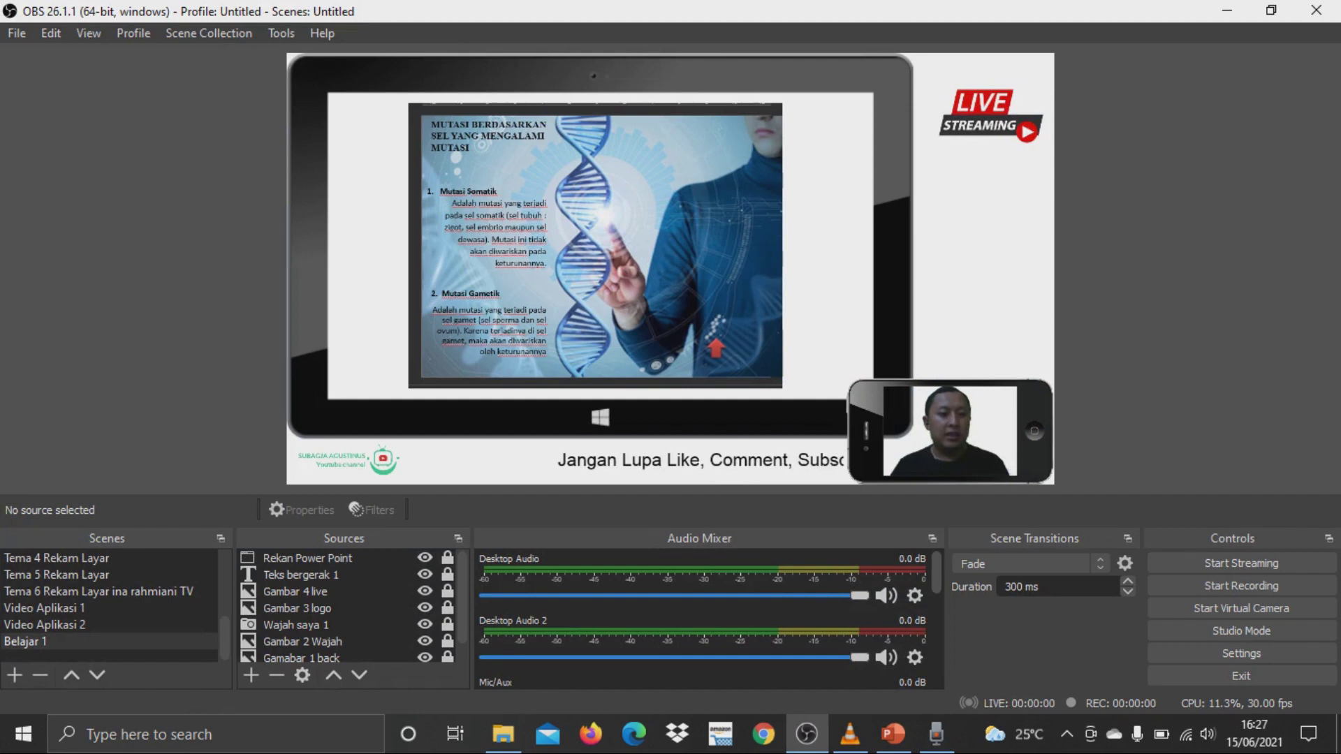
pyautogui.rightClick(89, 640)
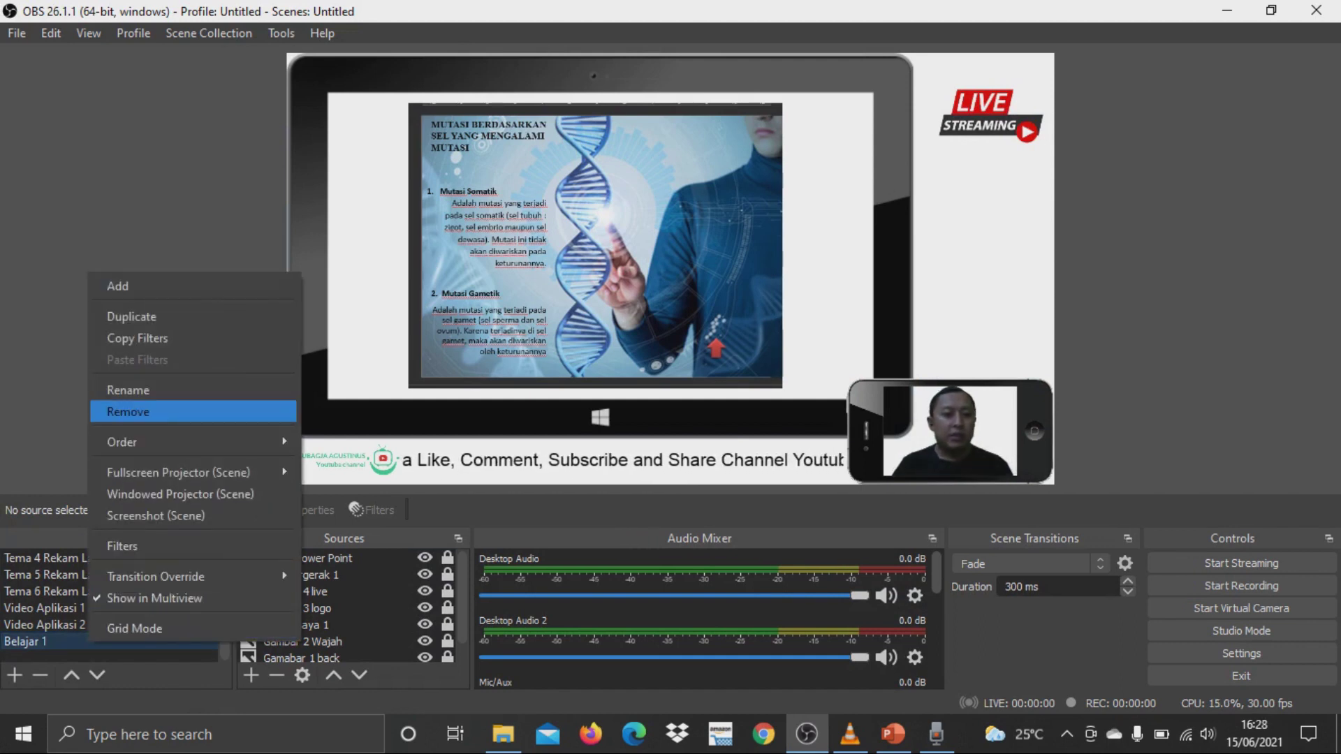
pyautogui.click(127, 411)
pyautogui.click(724, 390)
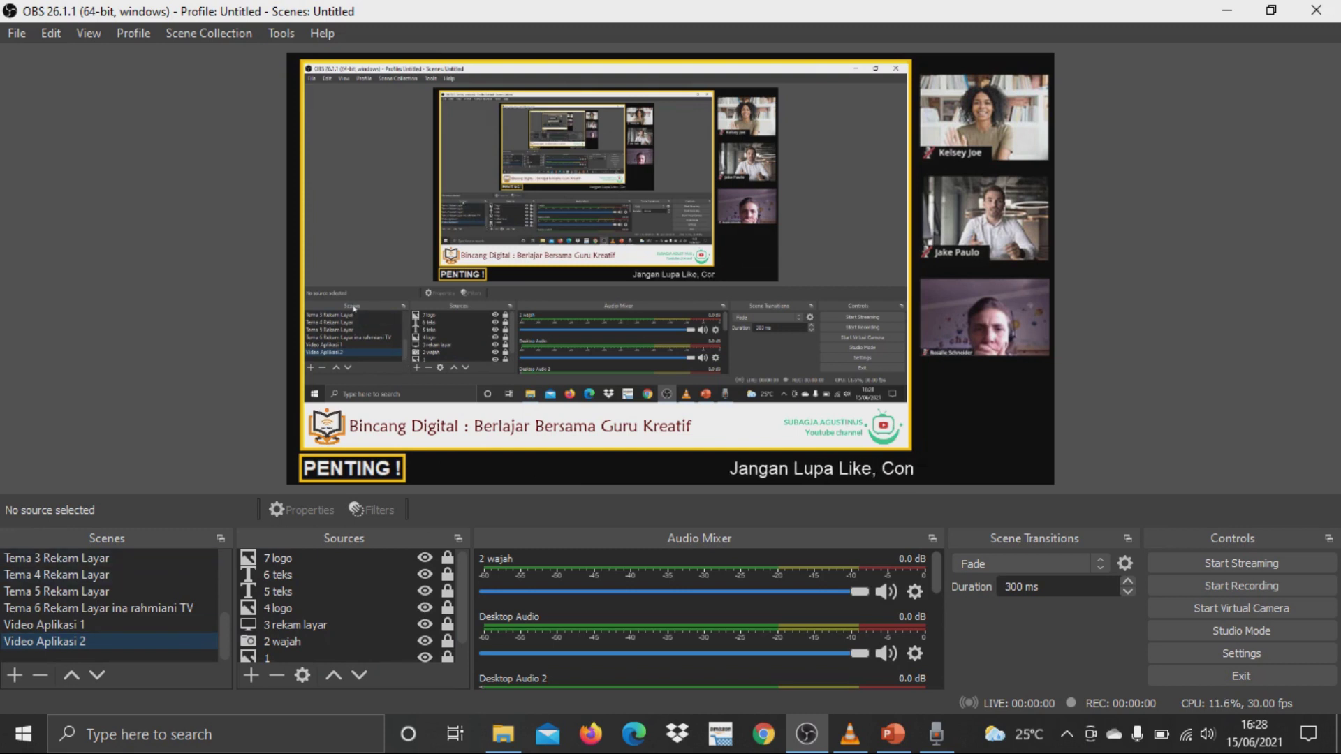
# Add a new scene named Belajar 1
pyautogui.scroll(3, 70, 601)
pyautogui.scroll(-3, 105, 586)
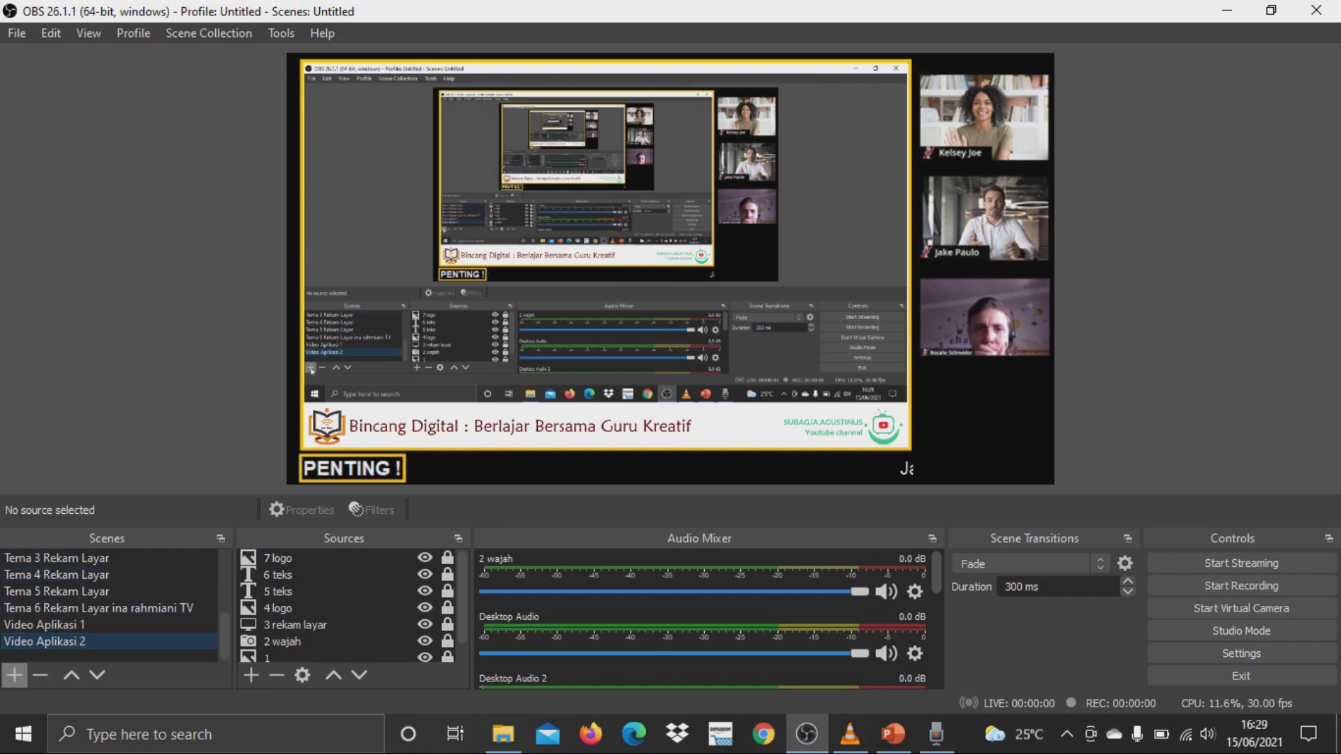
pyautogui.click(14, 674)
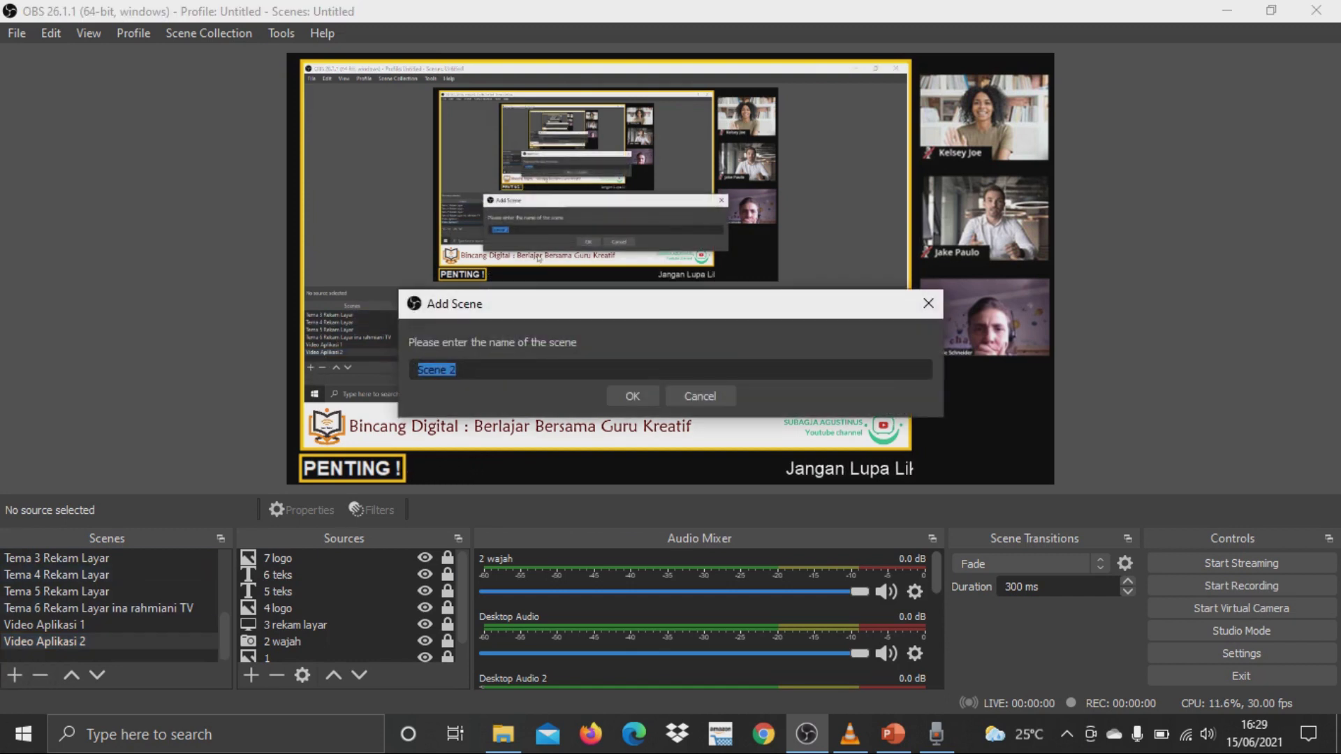
pyautogui.write('Belajar 1')
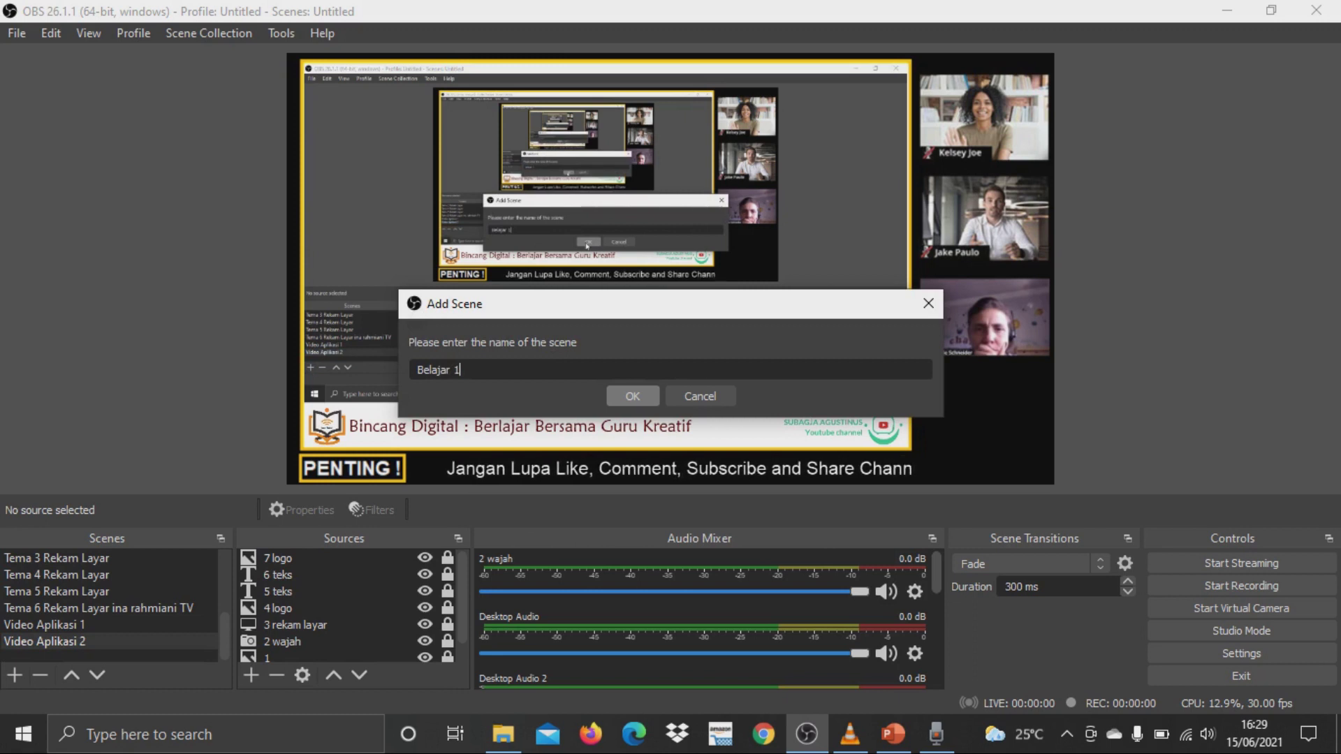
pyautogui.click(632, 396)
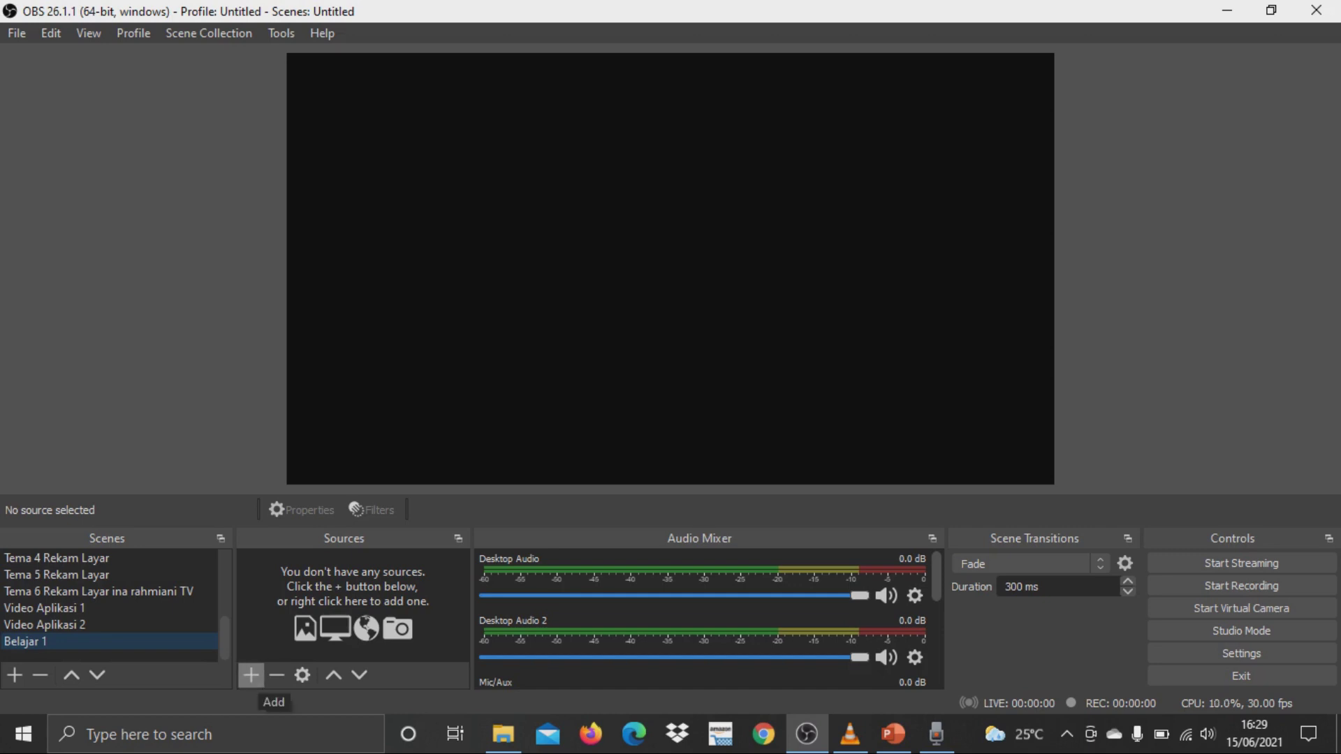
# Create a new Image source named "Gambar 1 back" in the Belajar 1 scene
pyautogui.click(251, 675)
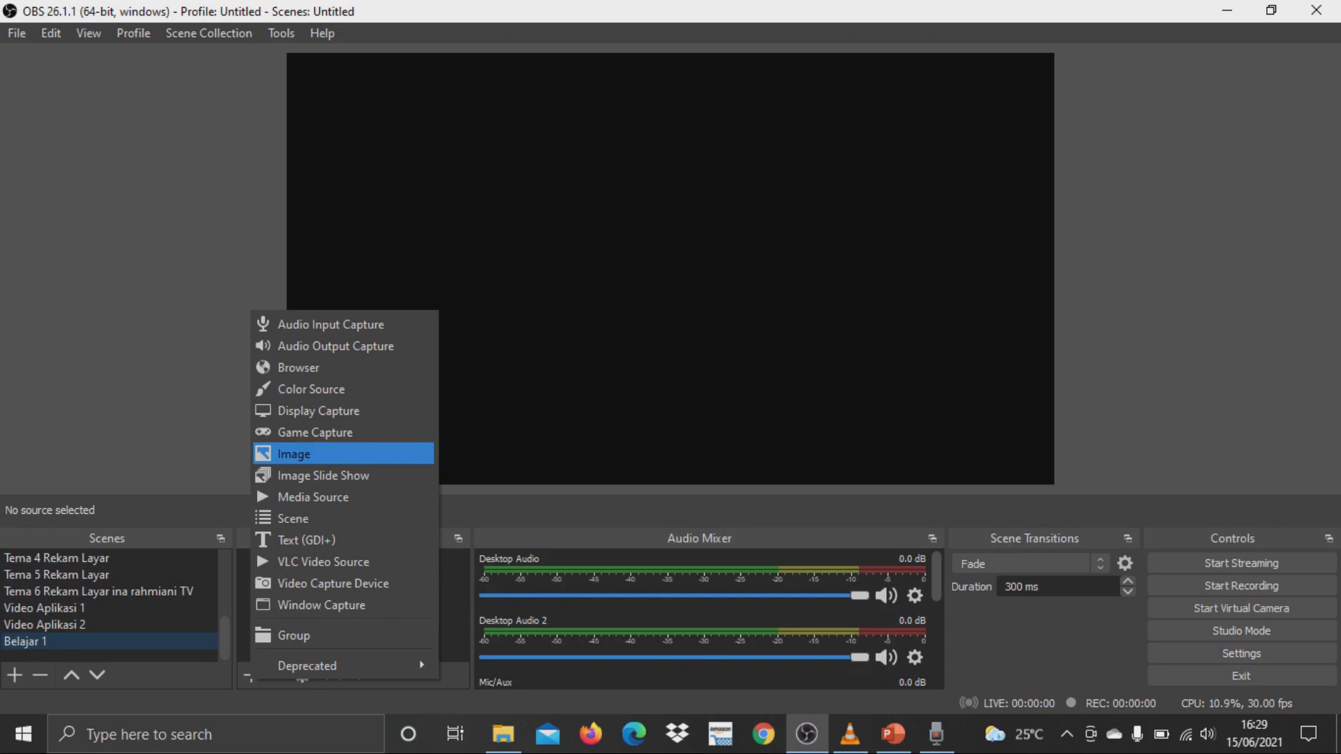
pyautogui.click(293, 454)
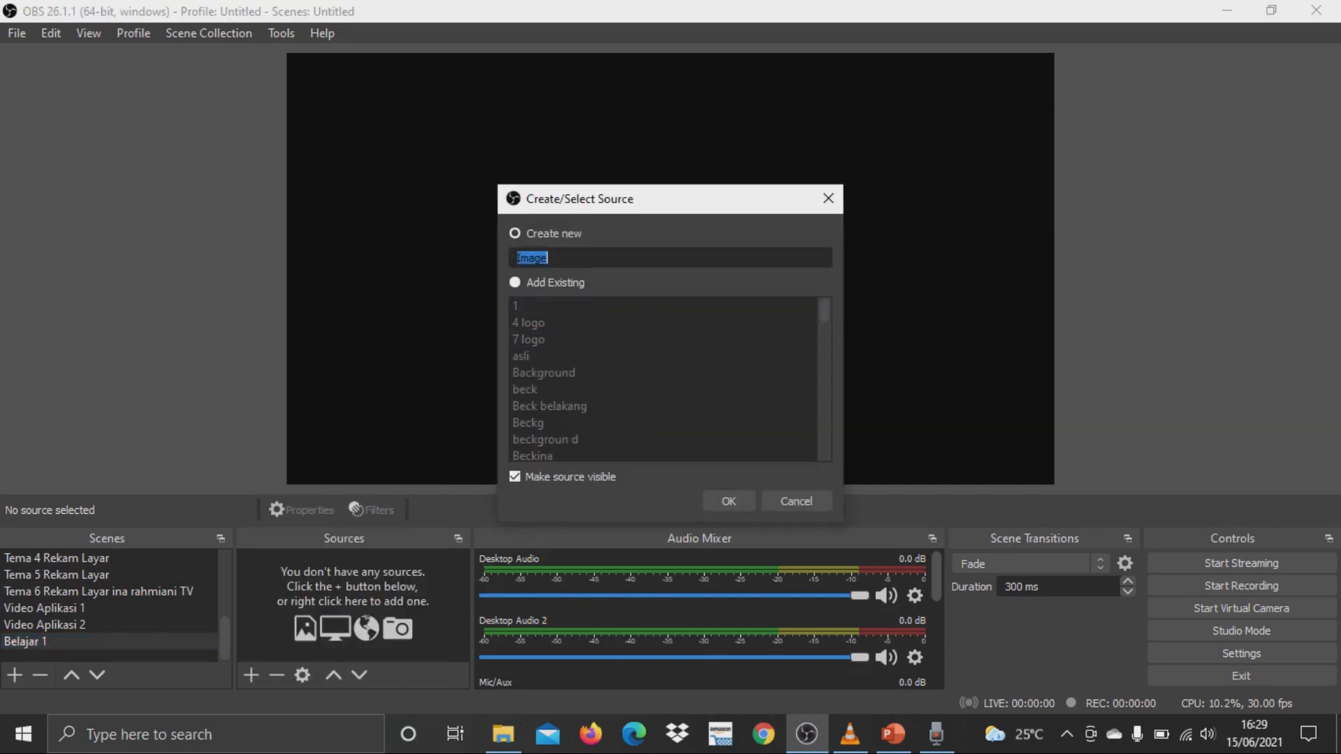
pyautogui.write('Gambar 1')
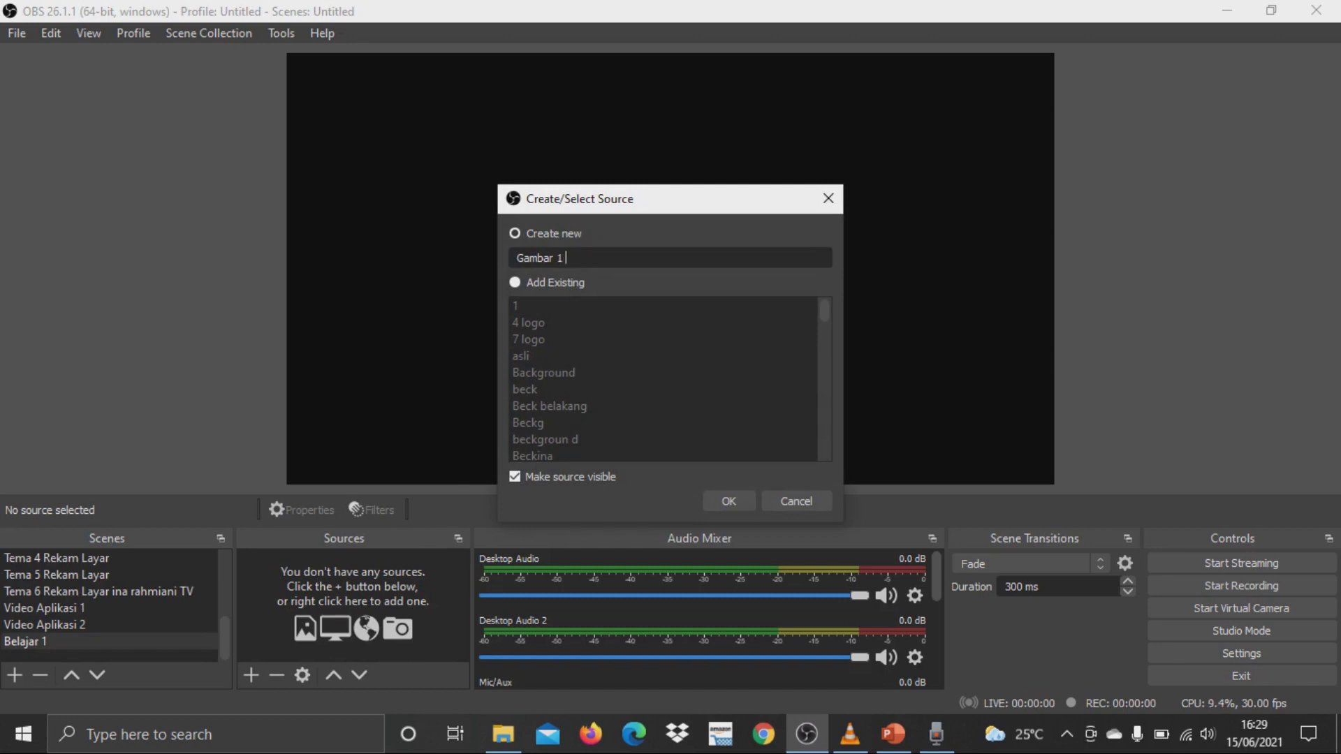
pyautogui.write(' back')
pyautogui.click(728, 500)
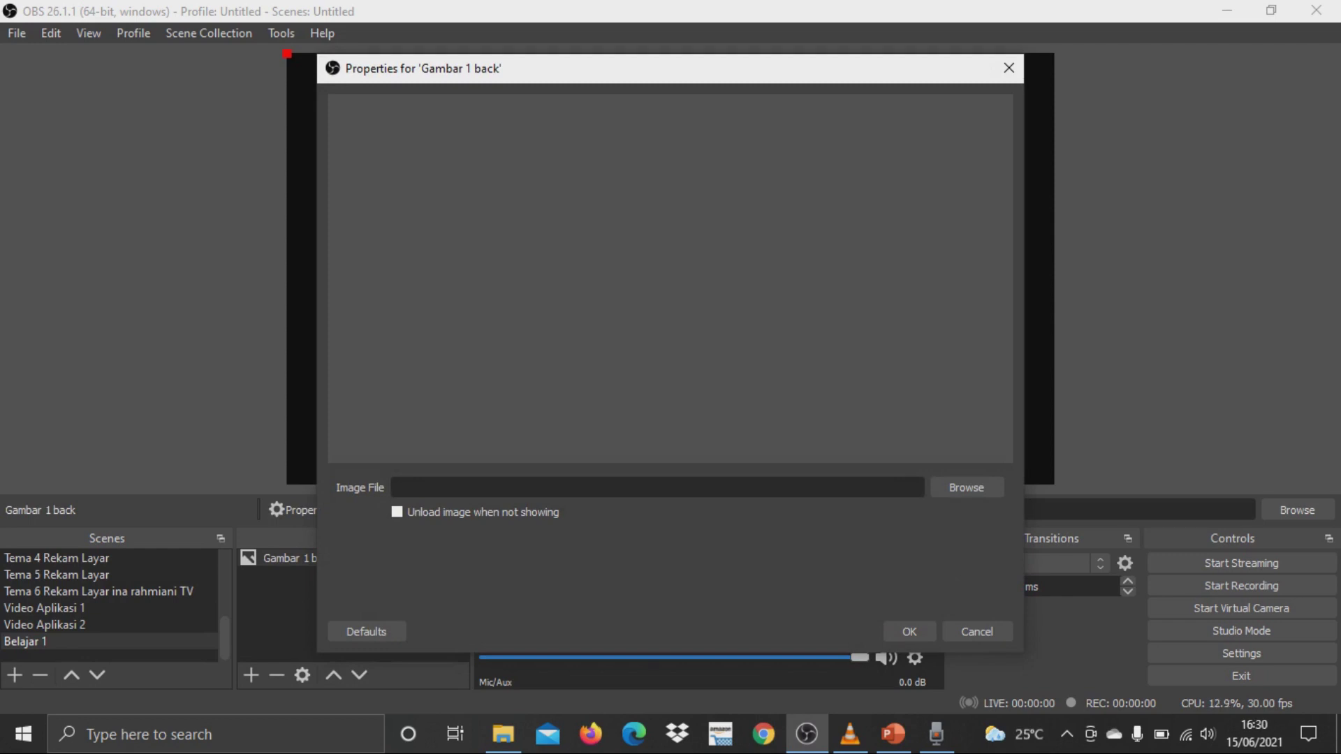
# Load the image Backgroun 4 from the Belajar 1 folder into the Gambar 1 back source and accept its properties
pyautogui.click(966, 488)
pyautogui.click(668, 258)
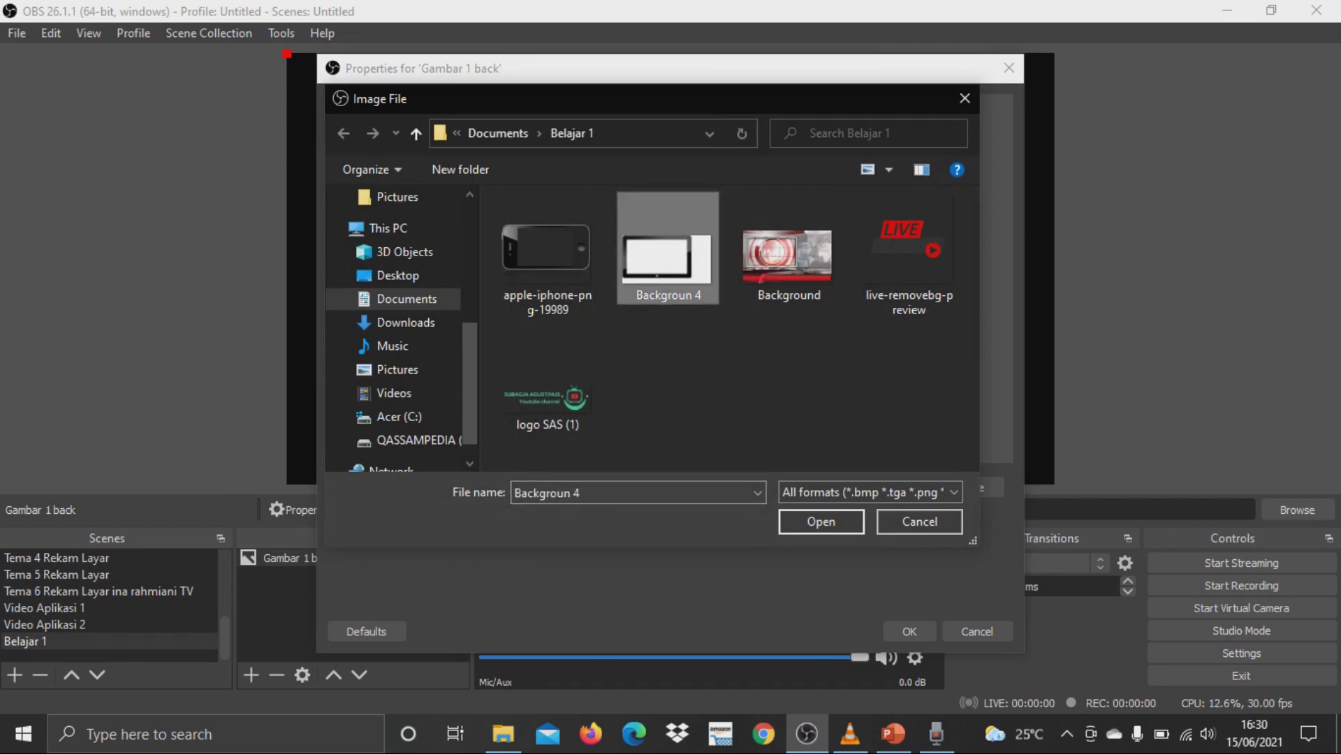
pyautogui.click(820, 521)
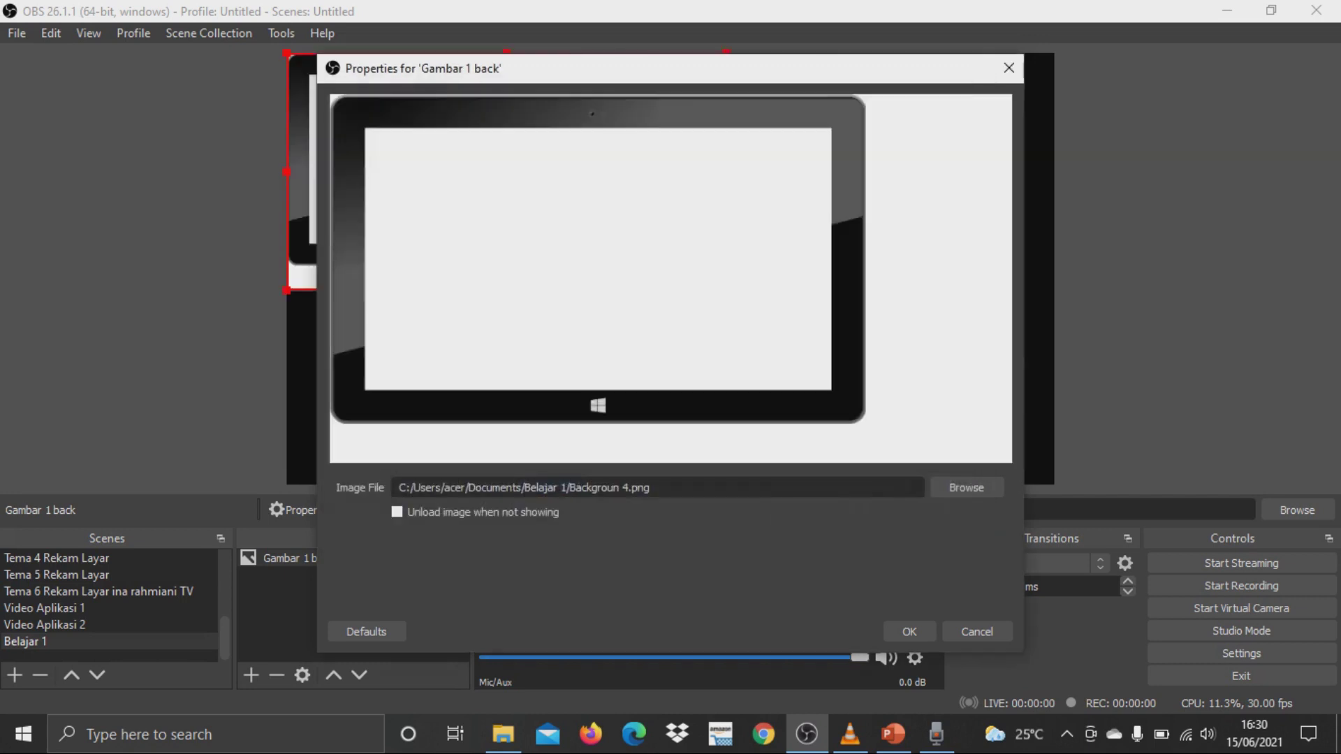
pyautogui.click(910, 631)
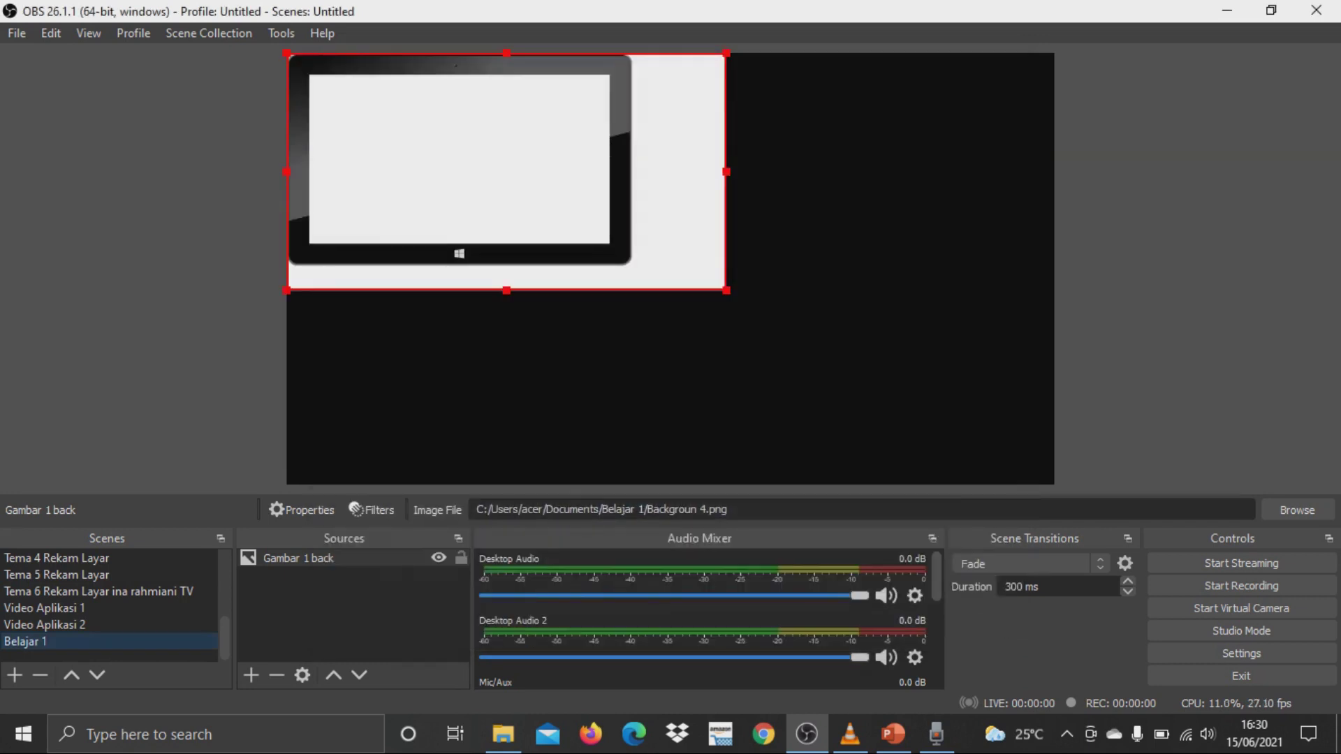
# Enlarge the tablet background image until it covers the whole canvas, and lock the Gambar 1 back source
pyautogui.moveTo(726, 290); pyautogui.dragTo(1084, 484)
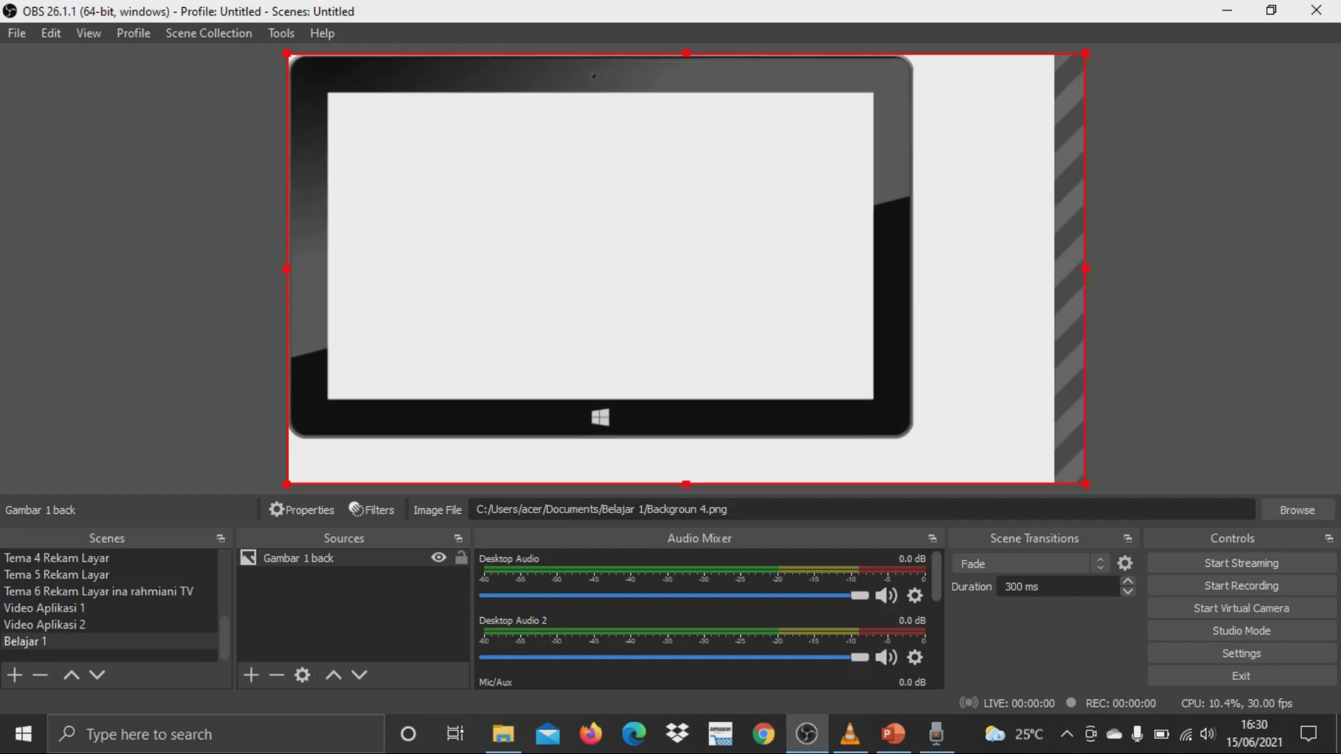
pyautogui.click(1132, 426)
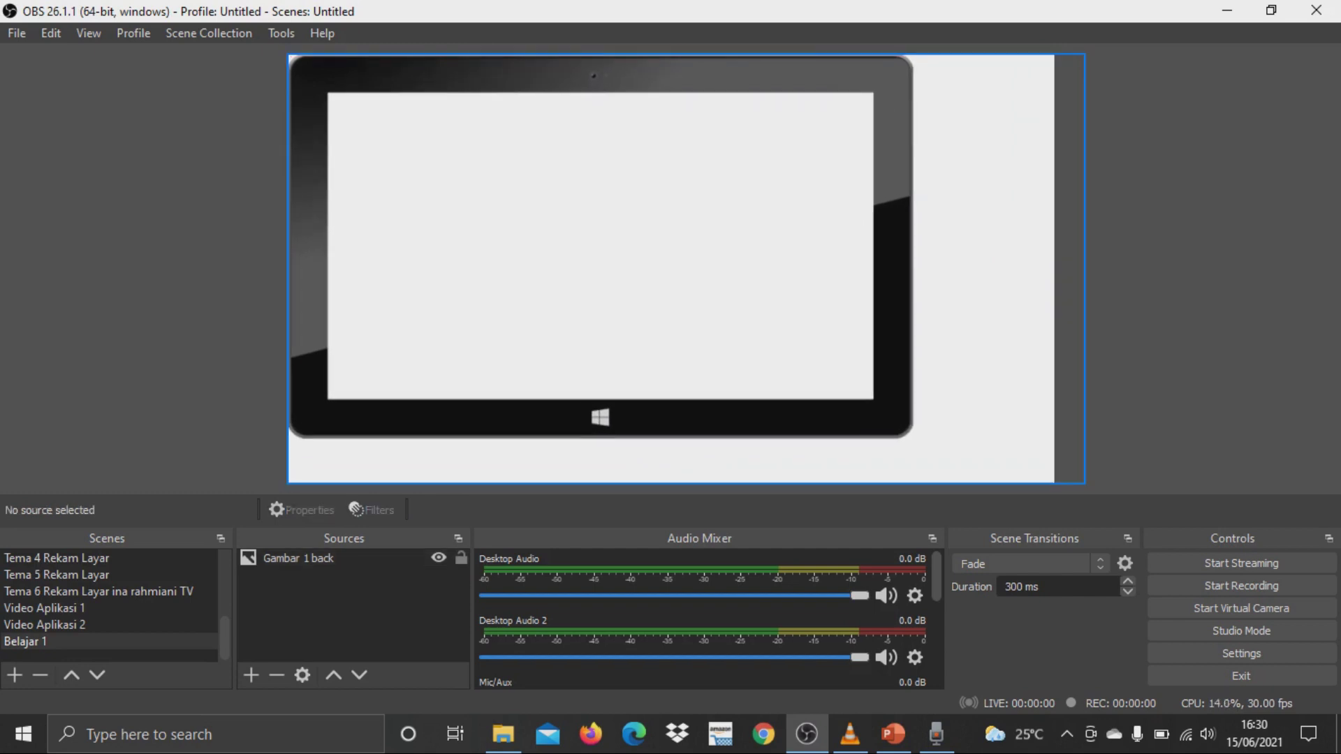
pyautogui.click(978, 391)
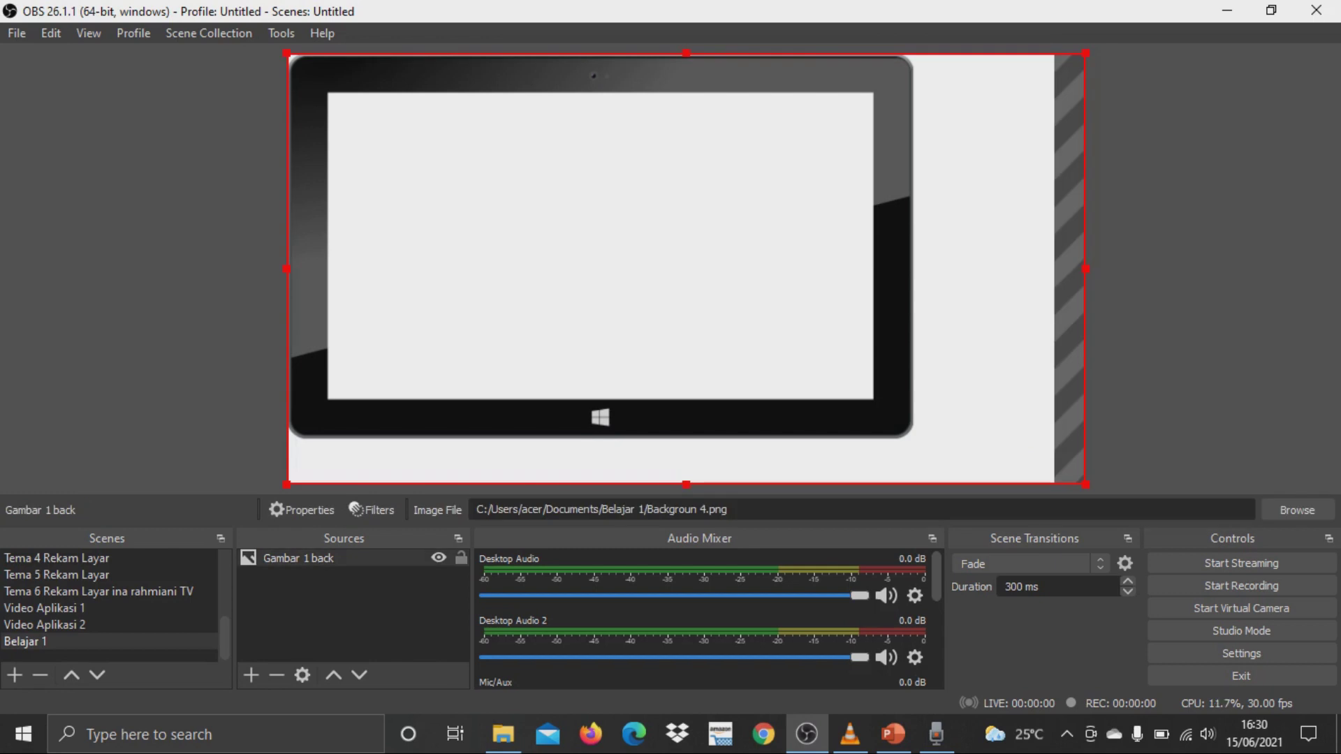
pyautogui.click(460, 558)
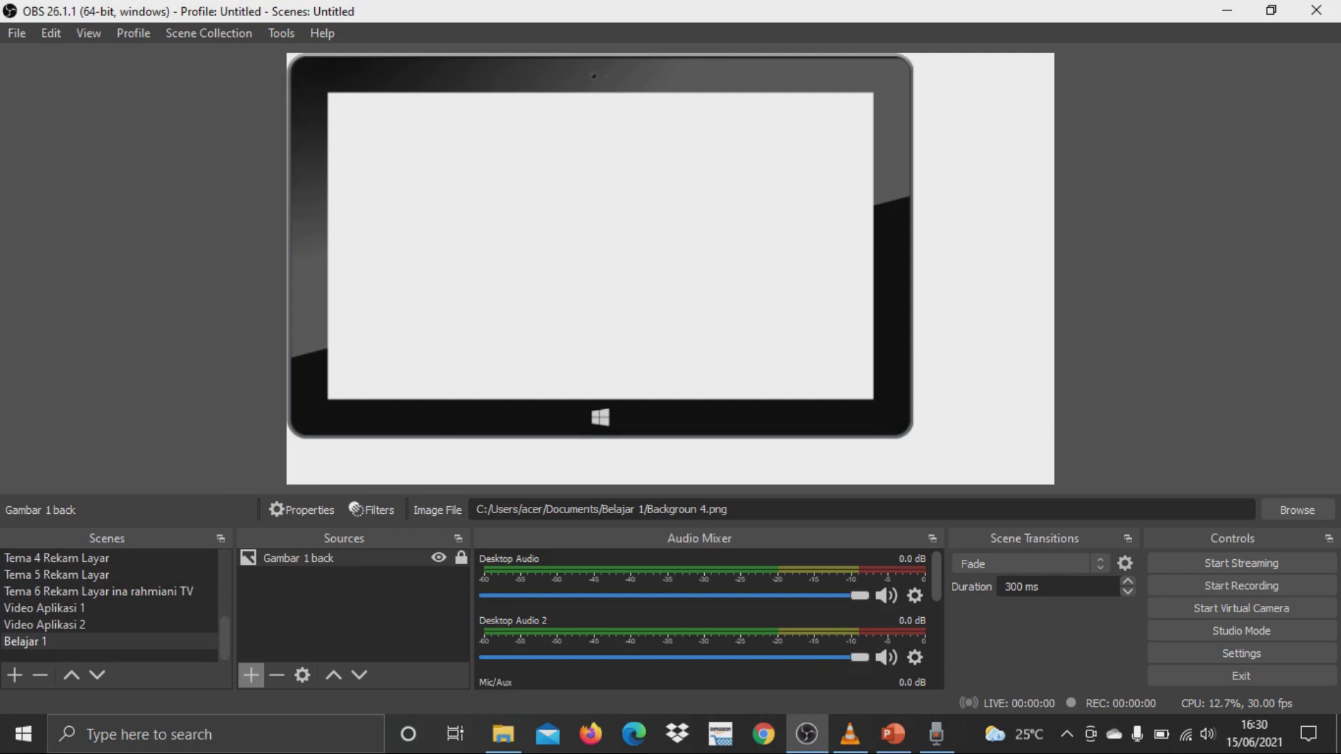
# Create a new Image source named "Gambar 2 HP" in the Belajar 1 scene
pyautogui.click(250, 674)
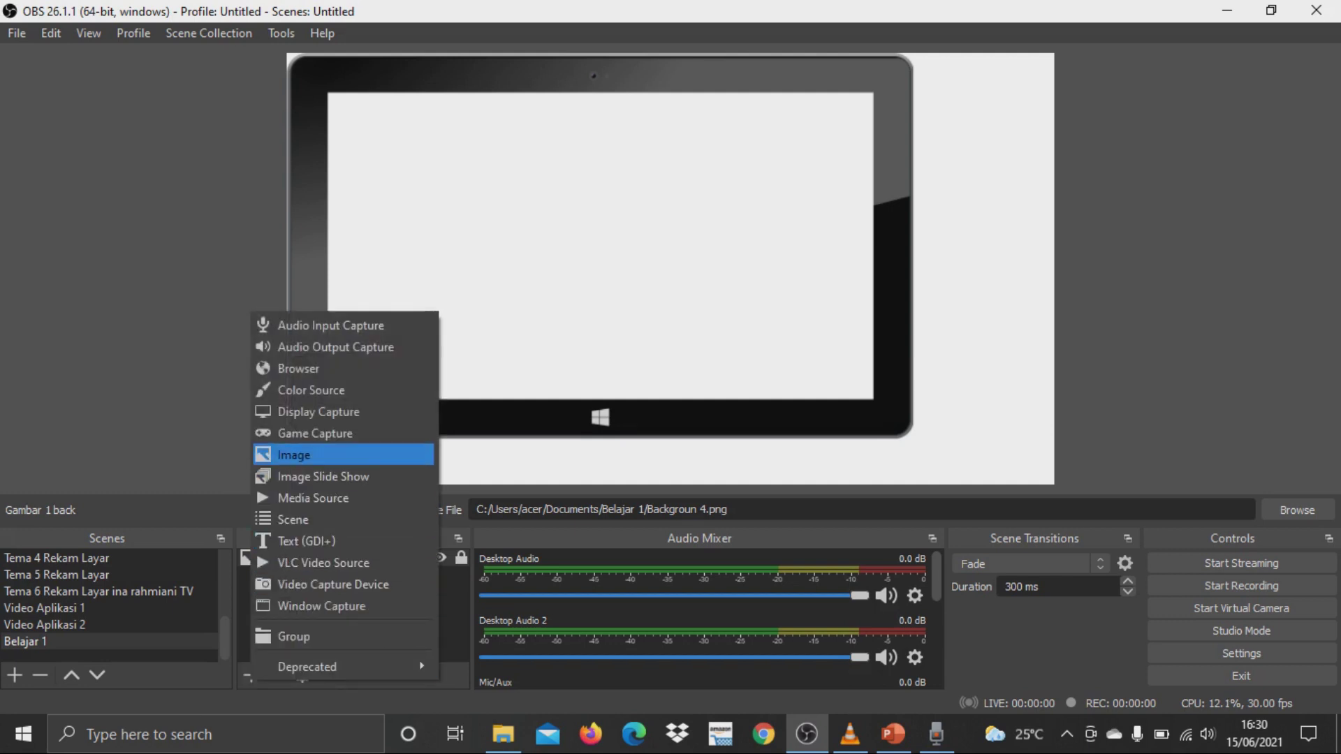
pyautogui.click(293, 455)
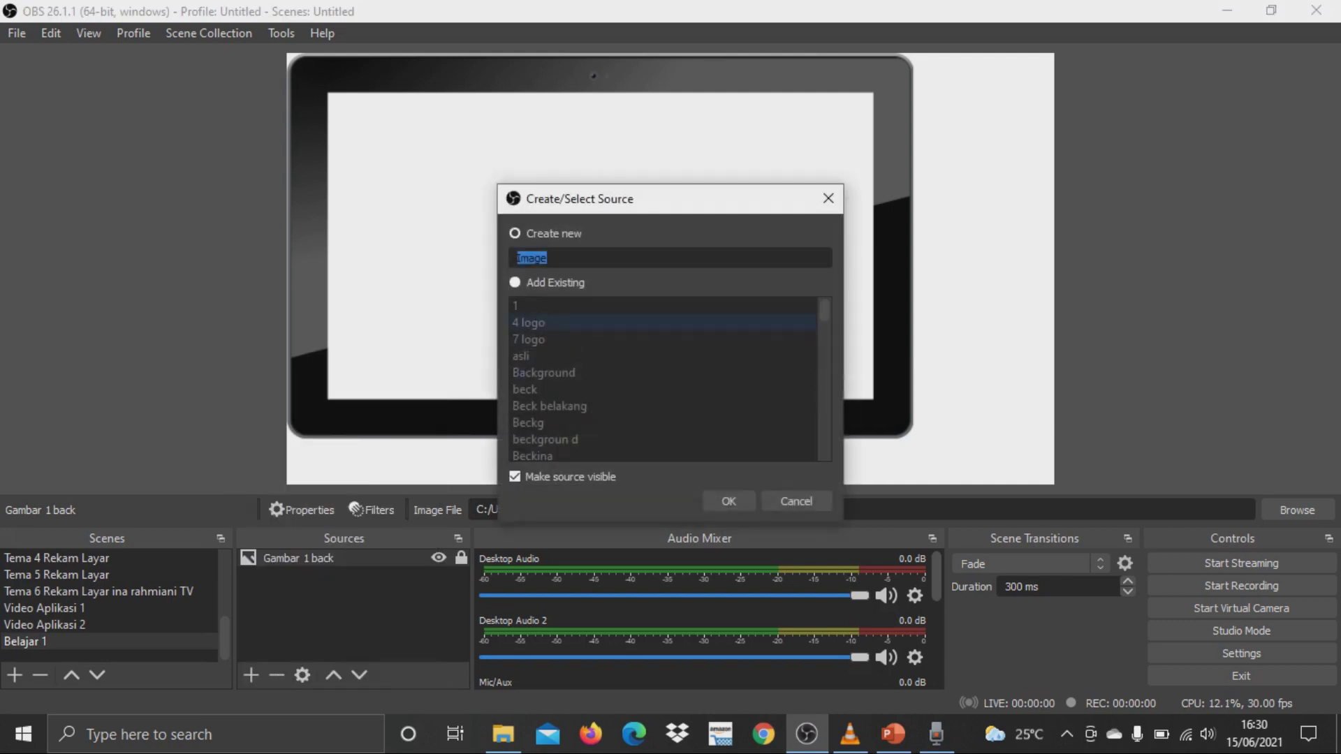
pyautogui.write('Gambar 2')
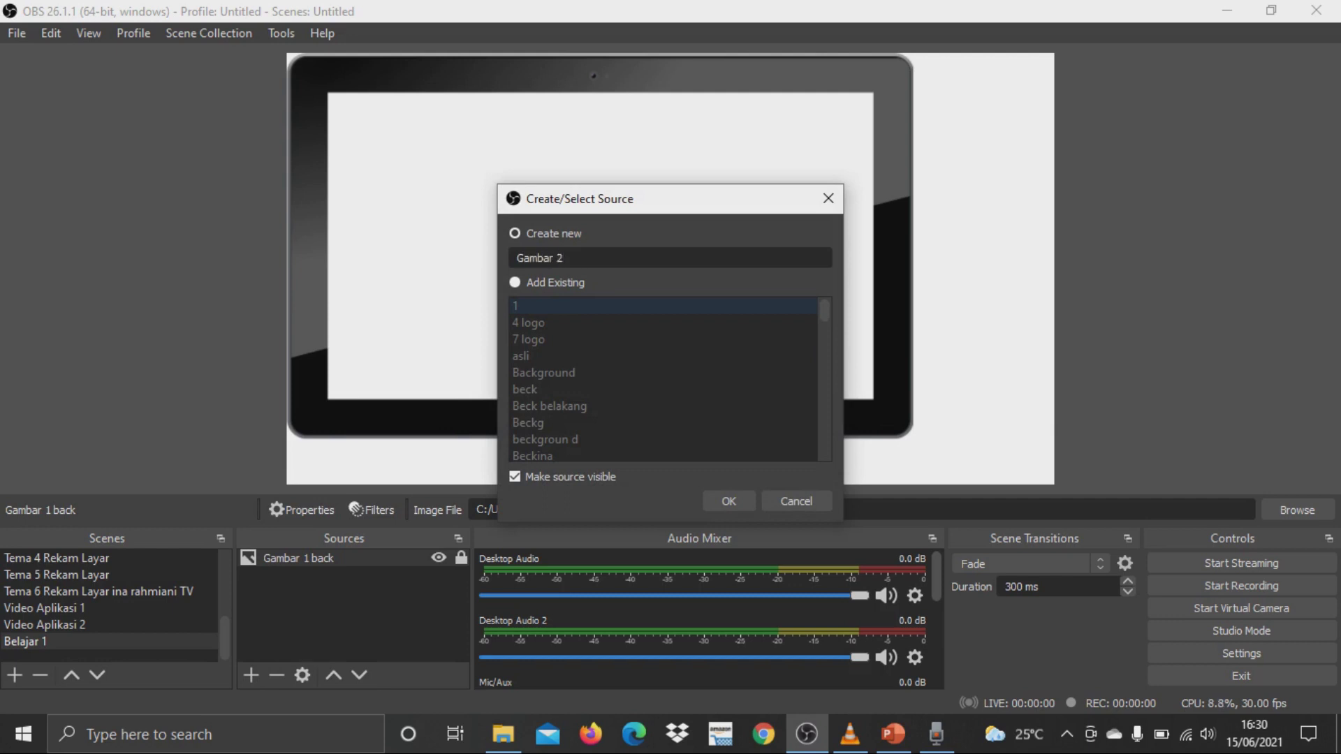
pyautogui.write(' HP')
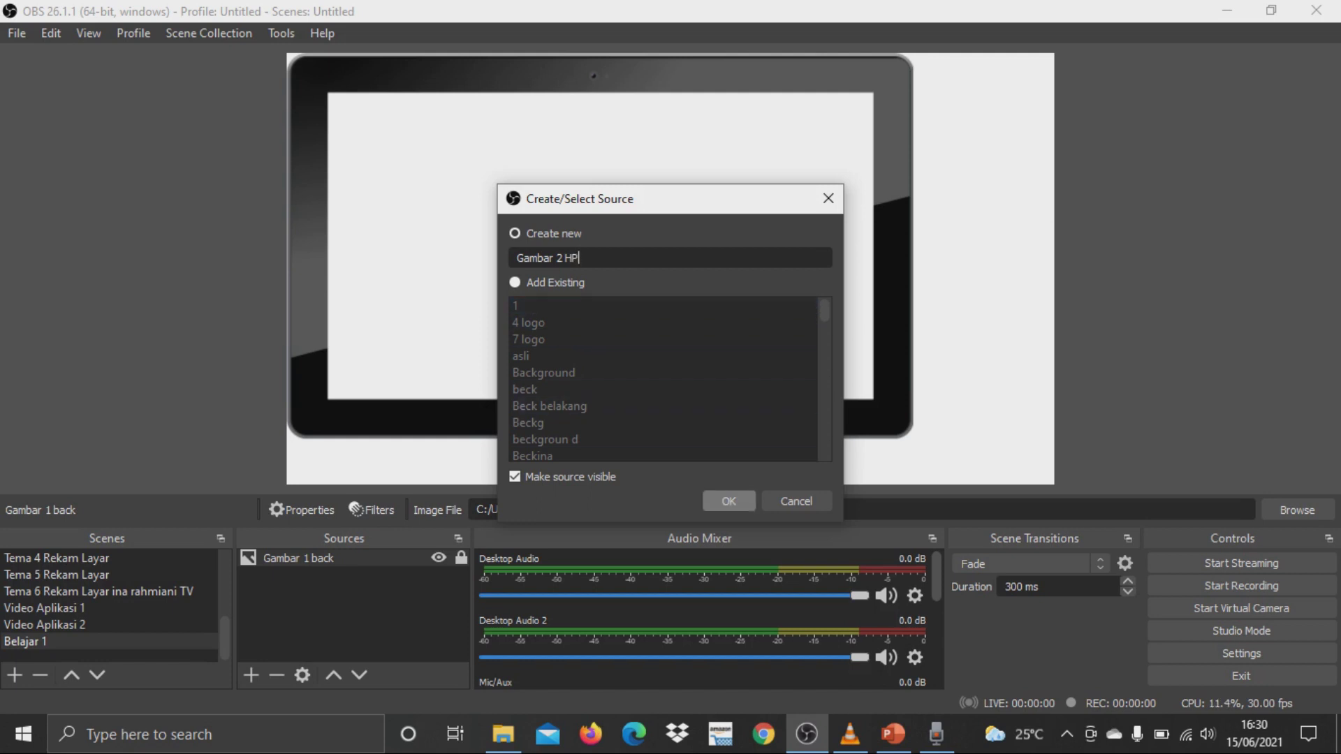
pyautogui.press('Return')
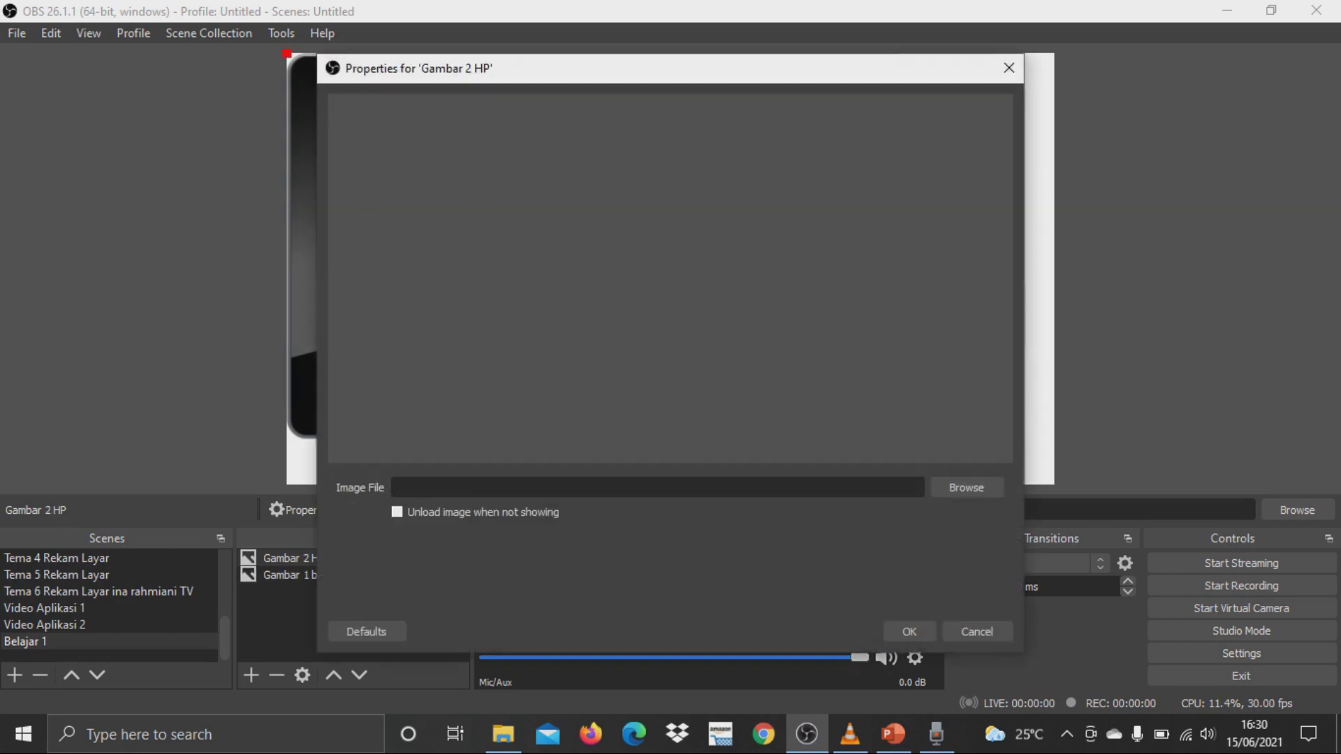
# Load the image apple-iphone-png-19989 into the Gambar 2 HP source and accept its properties
pyautogui.click(966, 487)
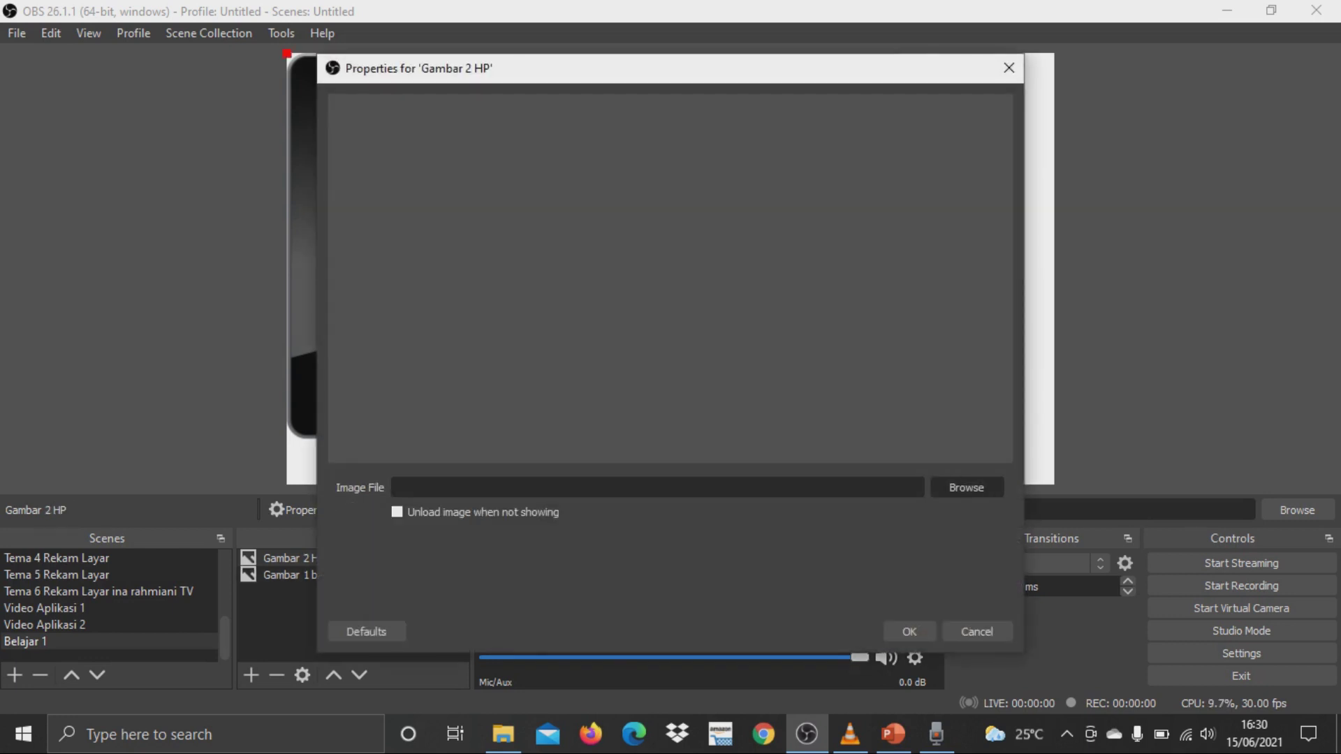
pyautogui.click(546, 255)
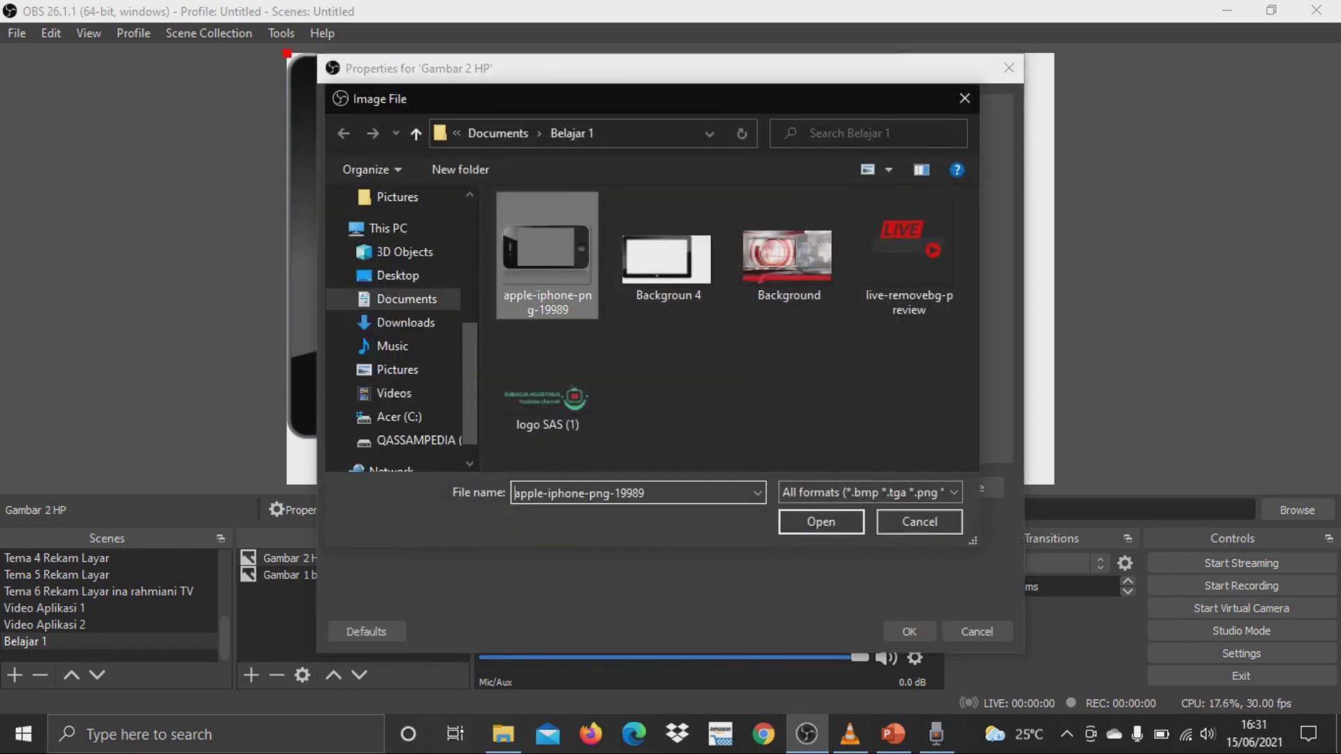
pyautogui.click(822, 522)
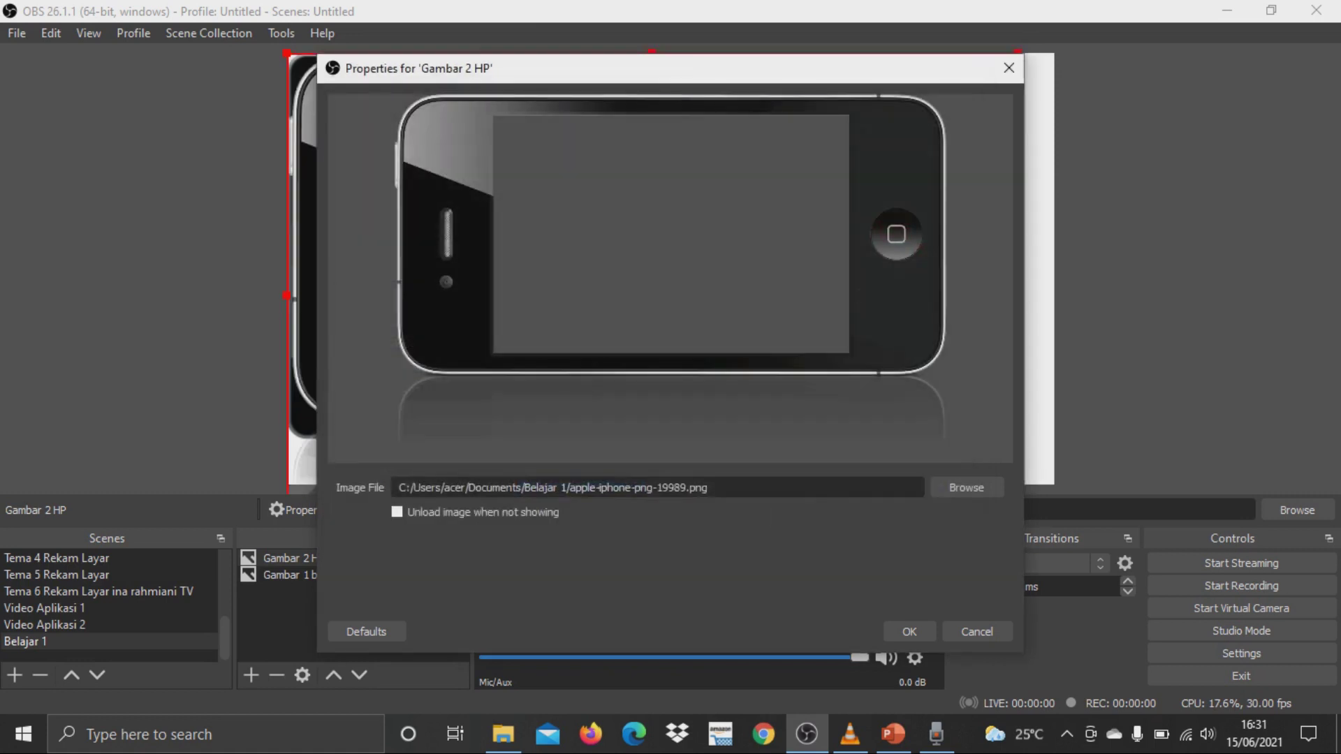
pyautogui.click(910, 631)
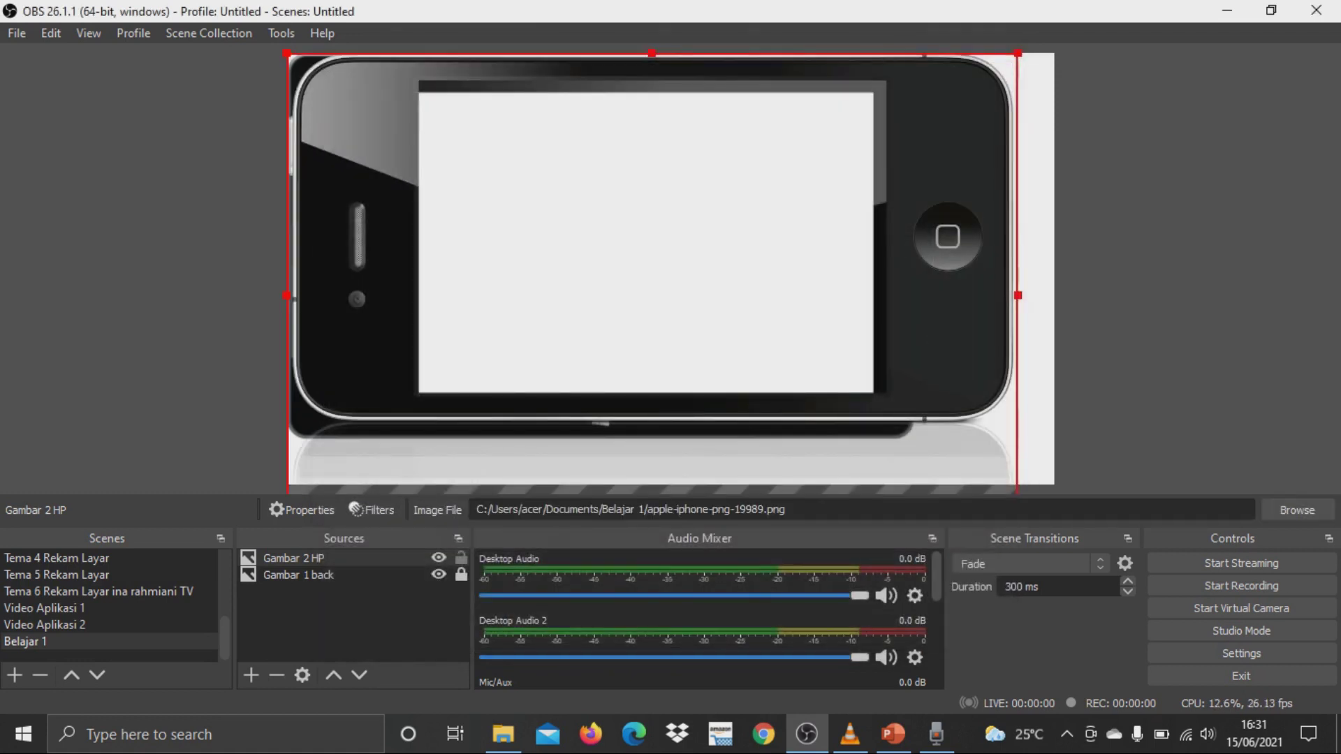
# Scale the phone frame image down into the canvas's lower-right corner and nudge it upward
pyautogui.moveTo(287, 53); pyautogui.dragTo(828, 387)
pyautogui.press('Up')
pyautogui.press('Up')
pyautogui.press('Up')
pyautogui.press('Up')
pyautogui.press('Up')
pyautogui.press('Up')
pyautogui.press('Up')
pyautogui.press('Up')
pyautogui.press('Up')
pyautogui.press('Up')
pyautogui.press('Up')
pyautogui.press('Up')
pyautogui.press('Up')
pyautogui.press('Up')
pyautogui.press('Up')
pyautogui.press('Up')
pyautogui.press('Up')
pyautogui.press('Up')
pyautogui.press('Up')
pyautogui.press('Up')
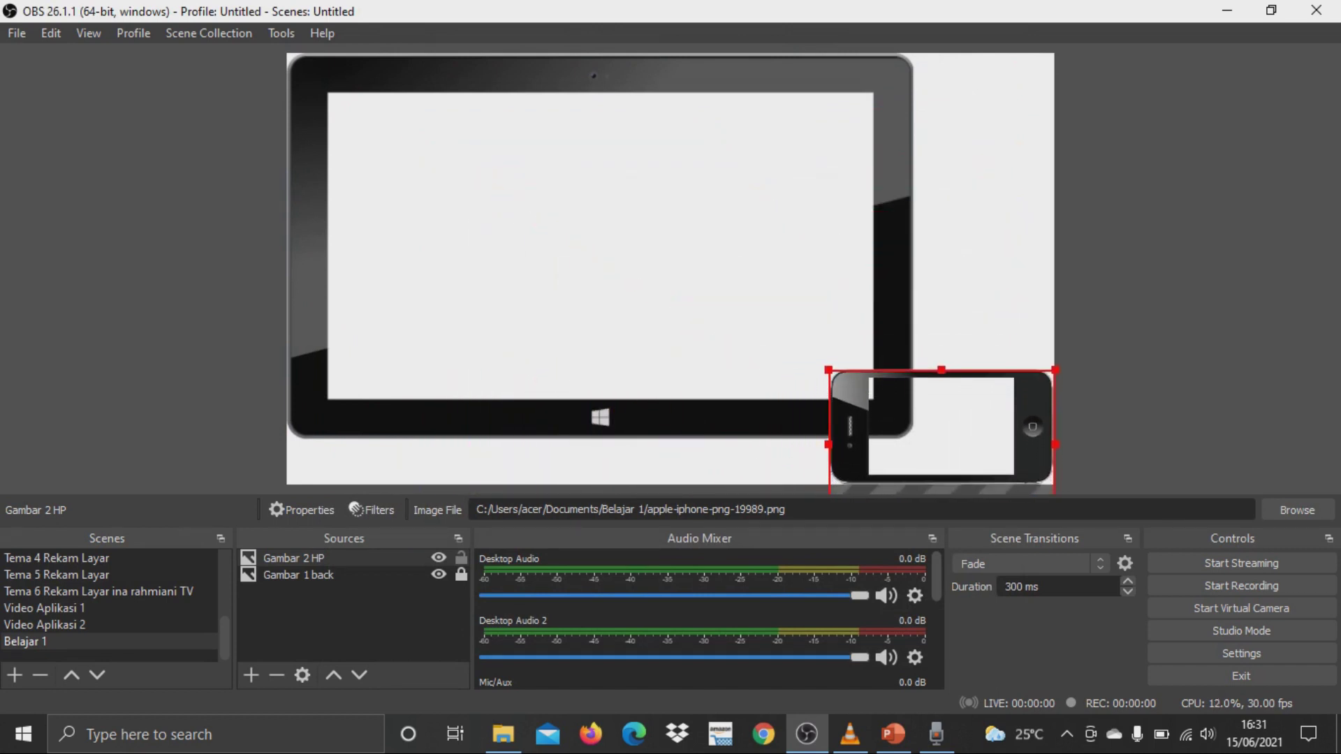
# Shrink the phone frame slightly more, nudge it up to fit the canvas corner, and lock the Gambar 2 HP source
pyautogui.moveTo(829, 370); pyautogui.dragTo(847, 382)
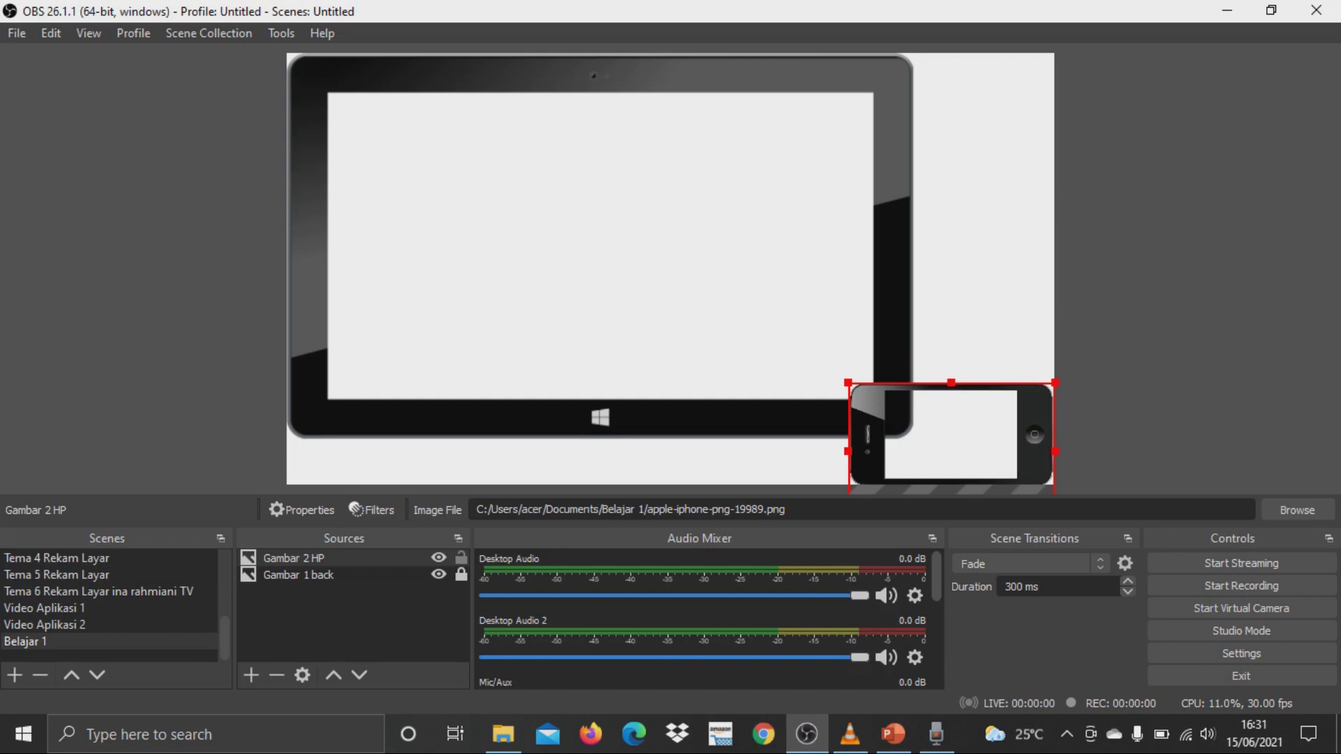
pyautogui.press('Up')
pyautogui.press('Up')
pyautogui.press('Up')
pyautogui.press('Escape')
pyautogui.click(949, 432)
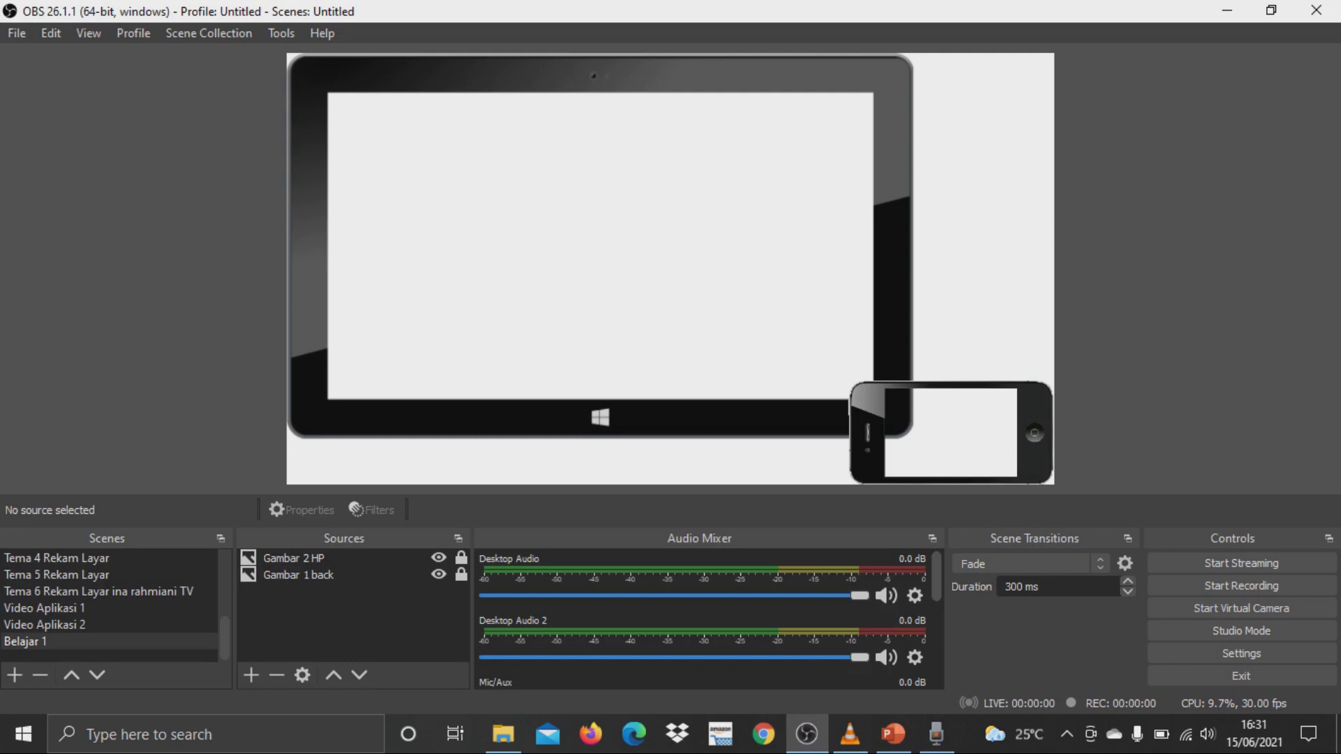
# Create a new Image source named "Gambar 3 logo" in the Belajar 1 scene
pyautogui.click(251, 675)
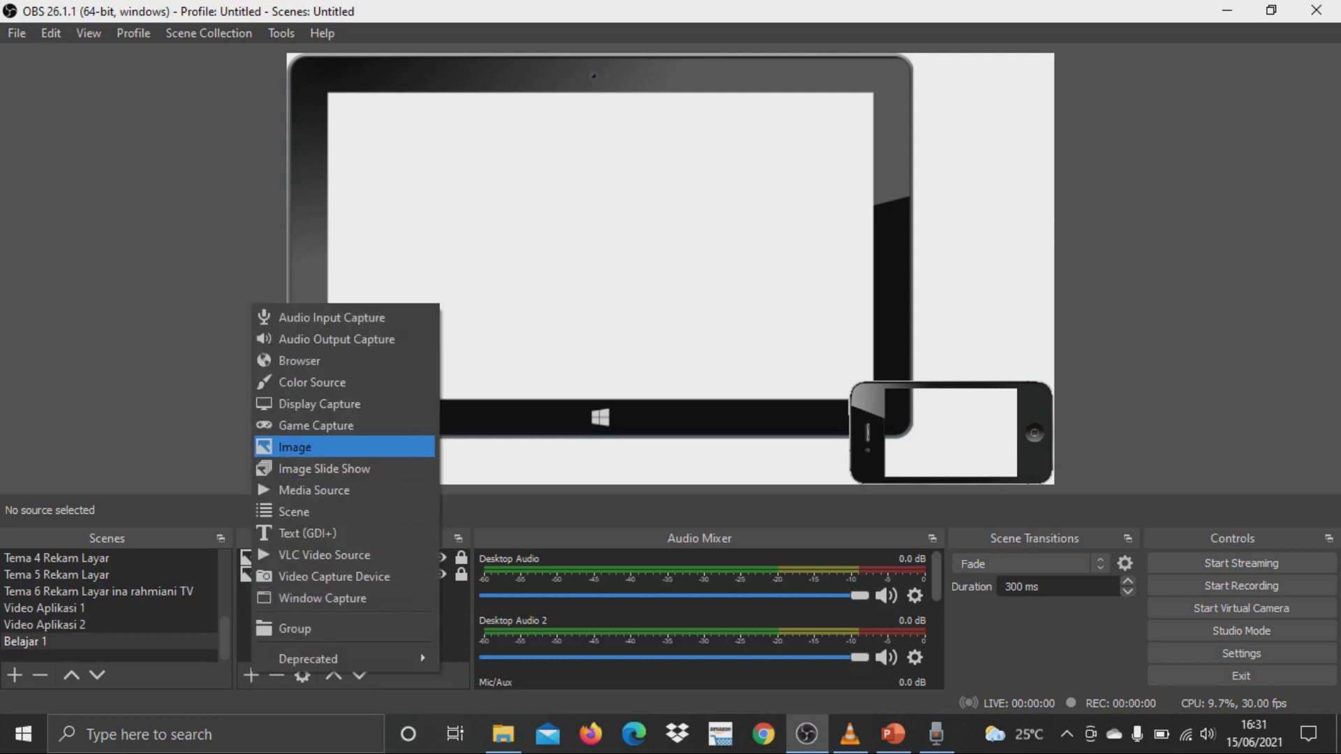
pyautogui.click(295, 447)
pyautogui.write('Gambar 3 logo')
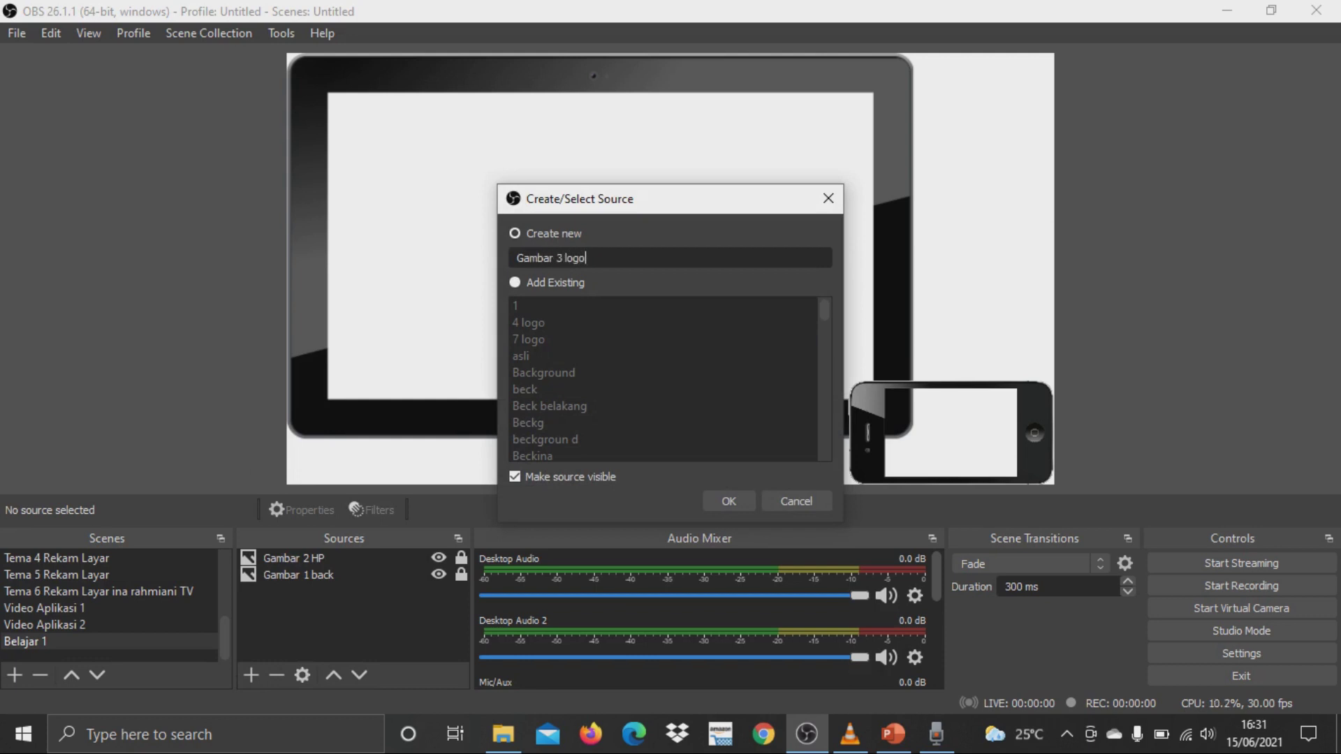
pyautogui.click(728, 500)
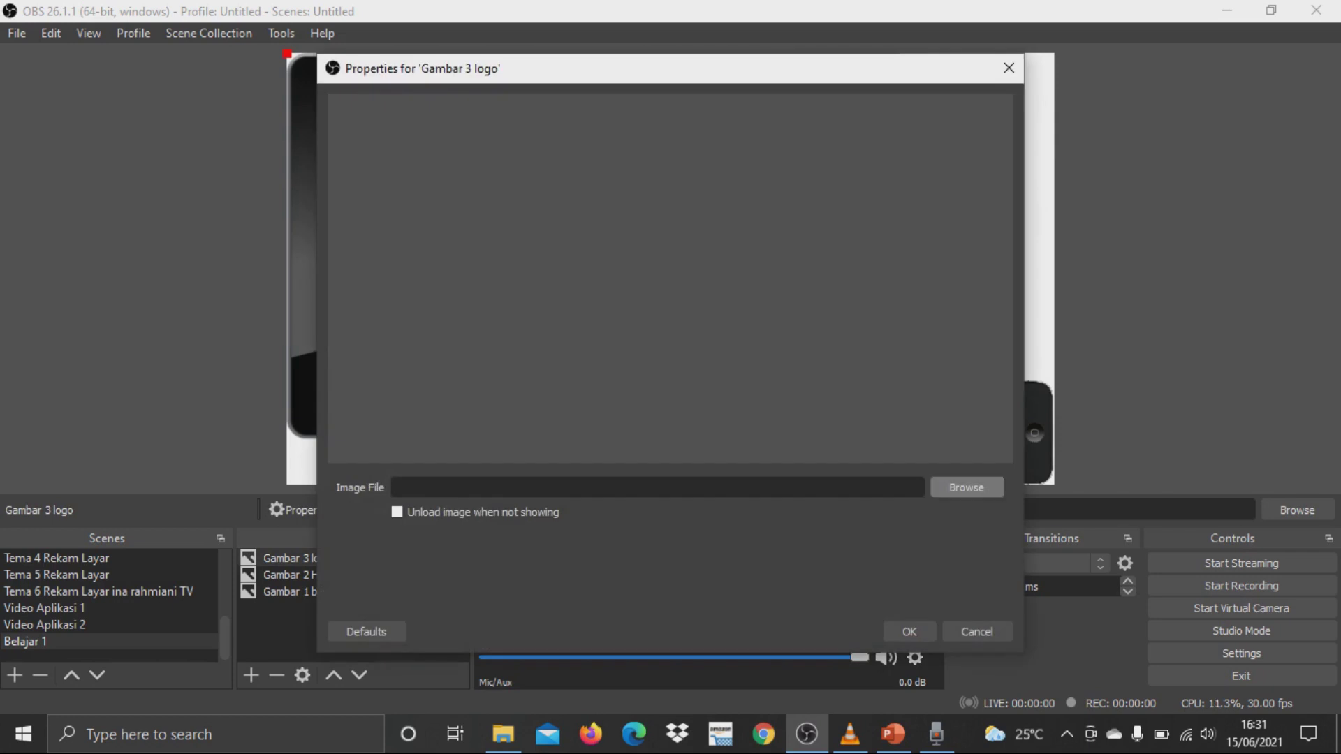
# Load the image logo SAS (1) into the Gambar 3 logo source and accept its properties
pyautogui.click(966, 487)
pyautogui.click(547, 377)
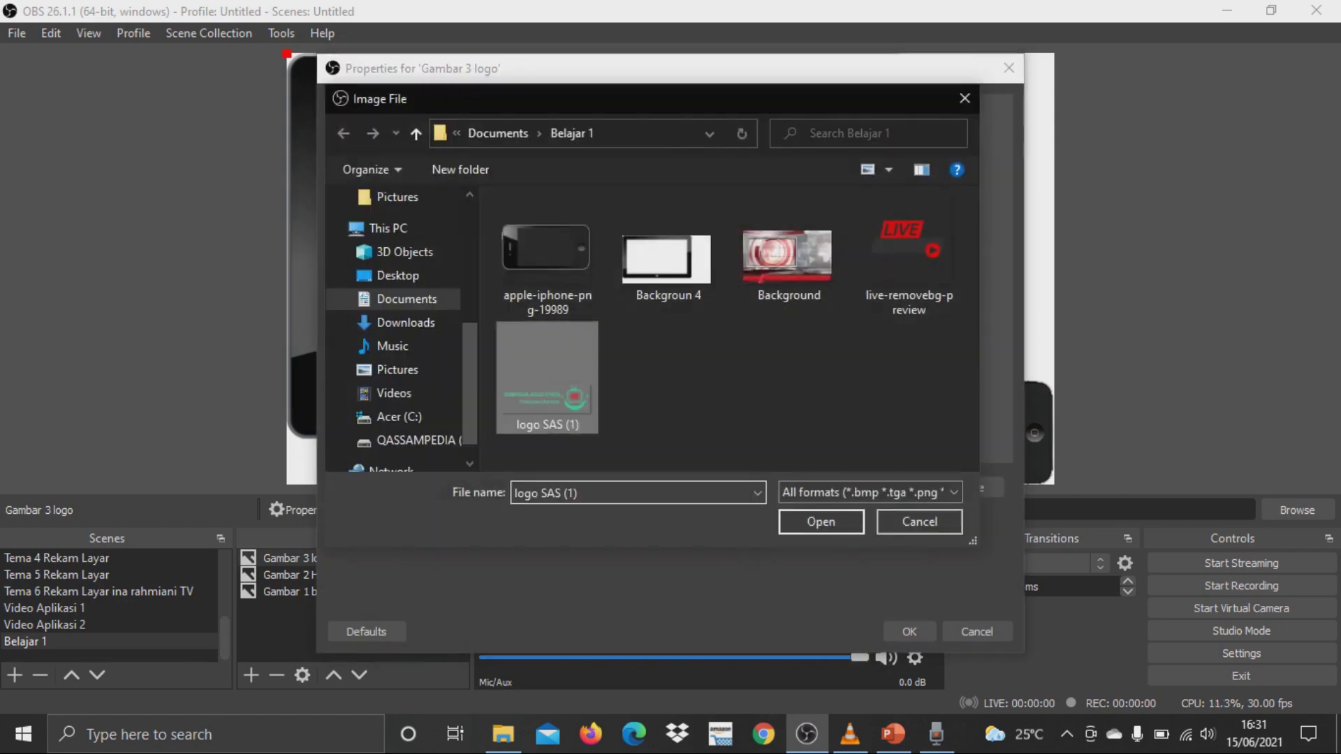
pyautogui.press('Return')
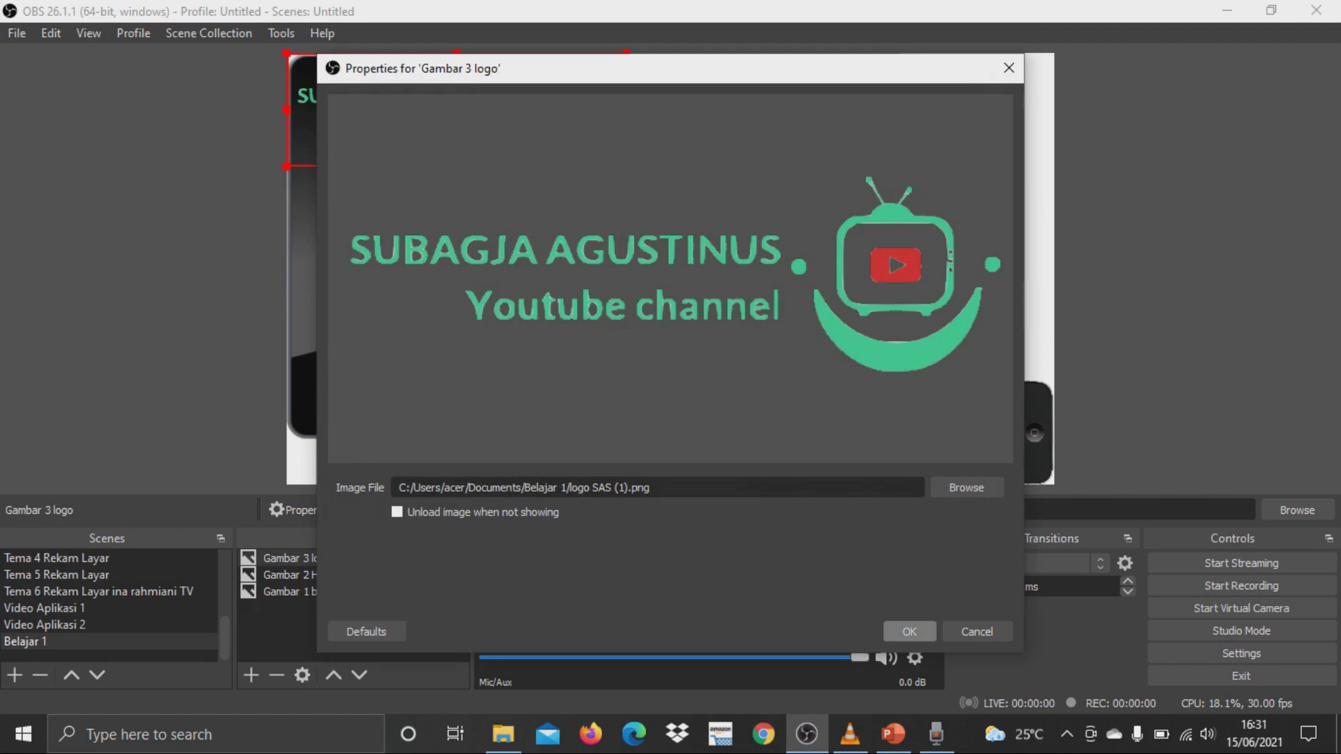
pyautogui.press('Return')
# Scale the channel logo down into the canvas's lower-left corner, below the tablet frame, and deselect it
pyautogui.moveTo(287, 53); pyautogui.dragTo(349, 463)
pyautogui.click(475, 461)
pyautogui.click(475, 461)
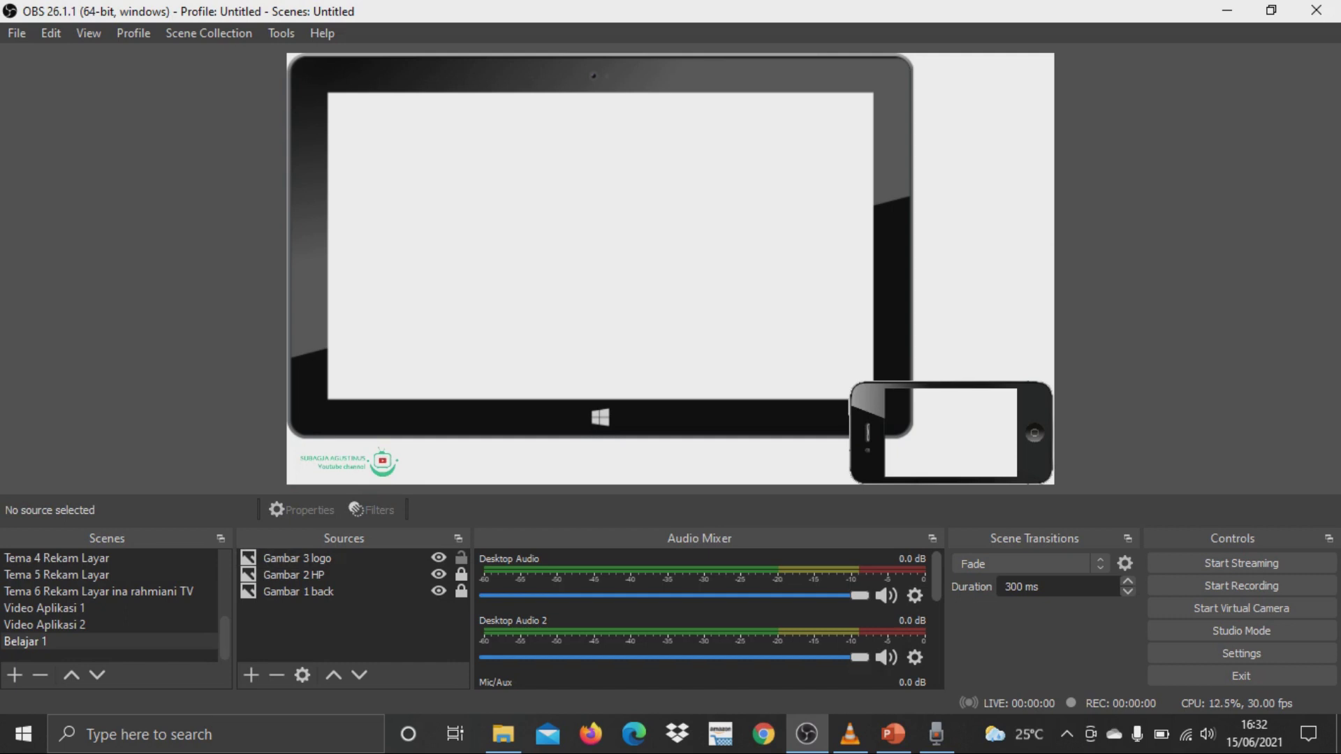
# Add a new Image source named "Gambar 4 live" that uses the image live-removebg-preview
pyautogui.click(251, 674)
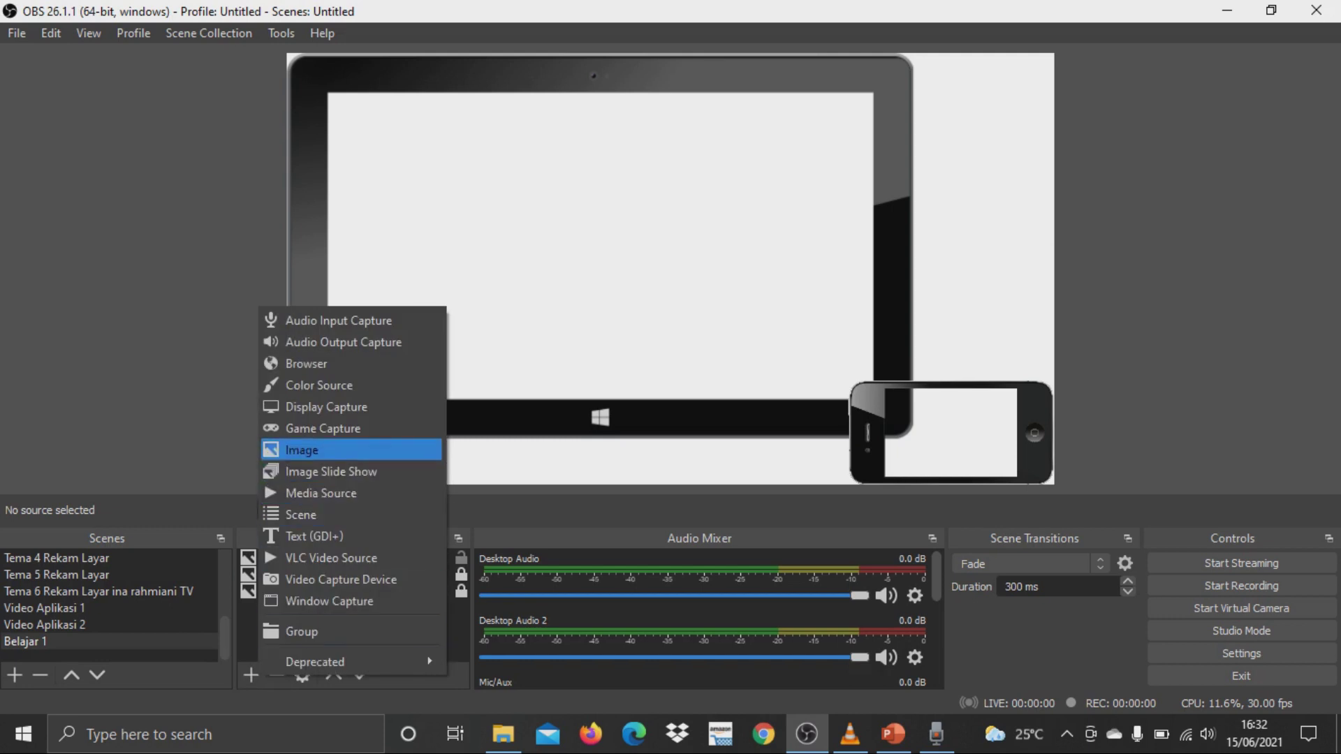
pyautogui.click(301, 450)
pyautogui.write('Gambar 4 live')
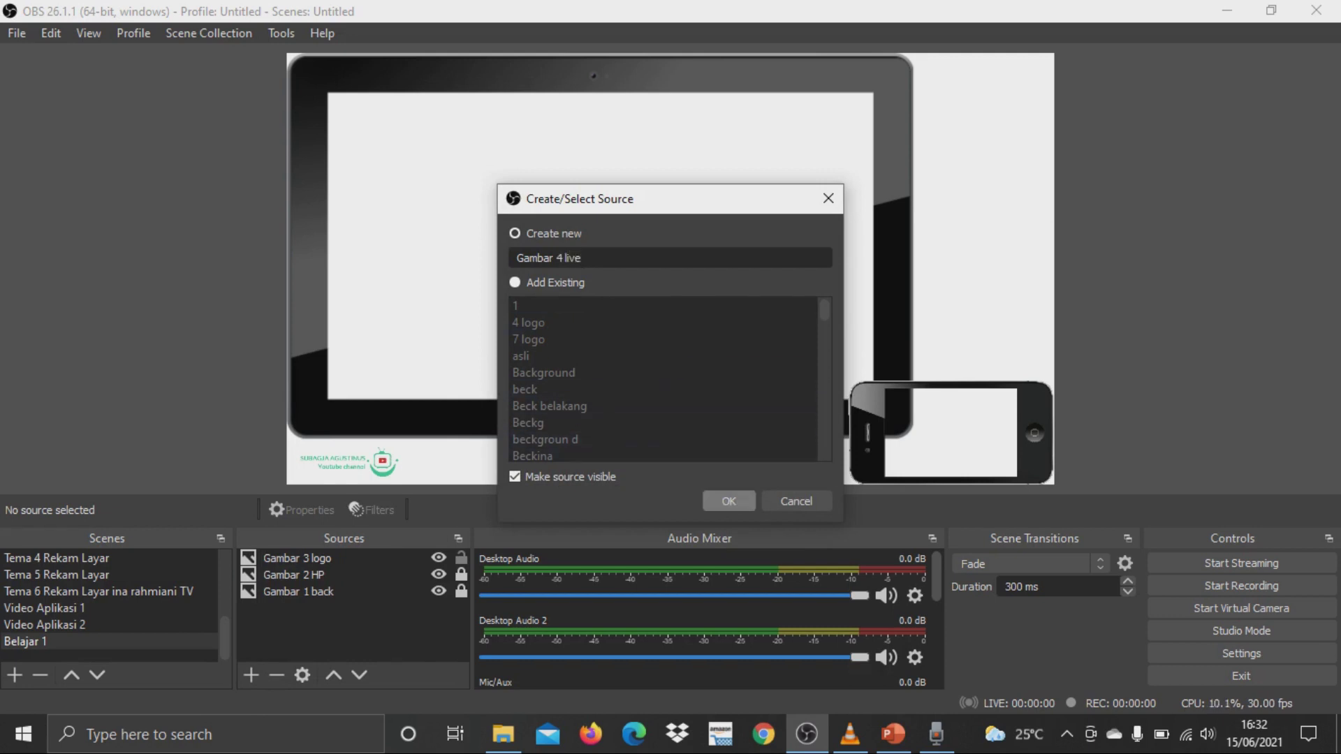
pyautogui.click(728, 500)
pyautogui.click(966, 487)
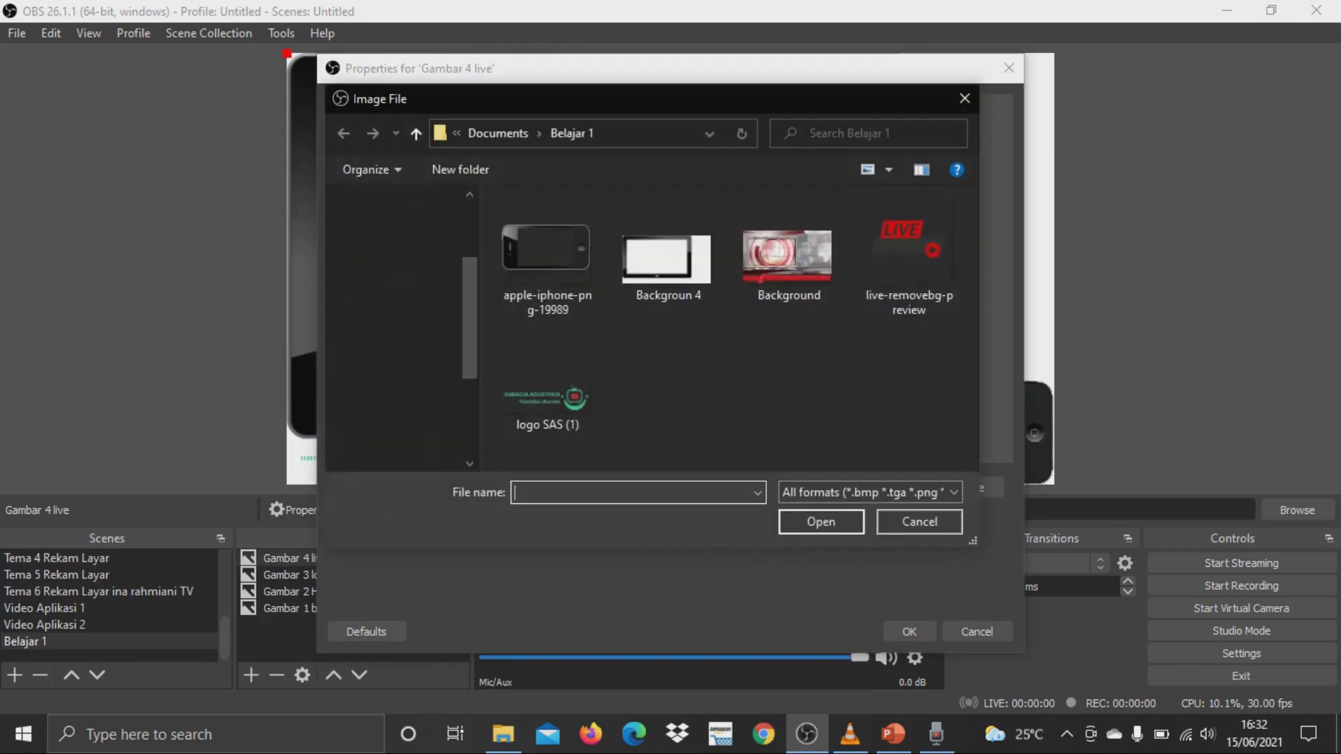
pyautogui.doubleClick(908, 255)
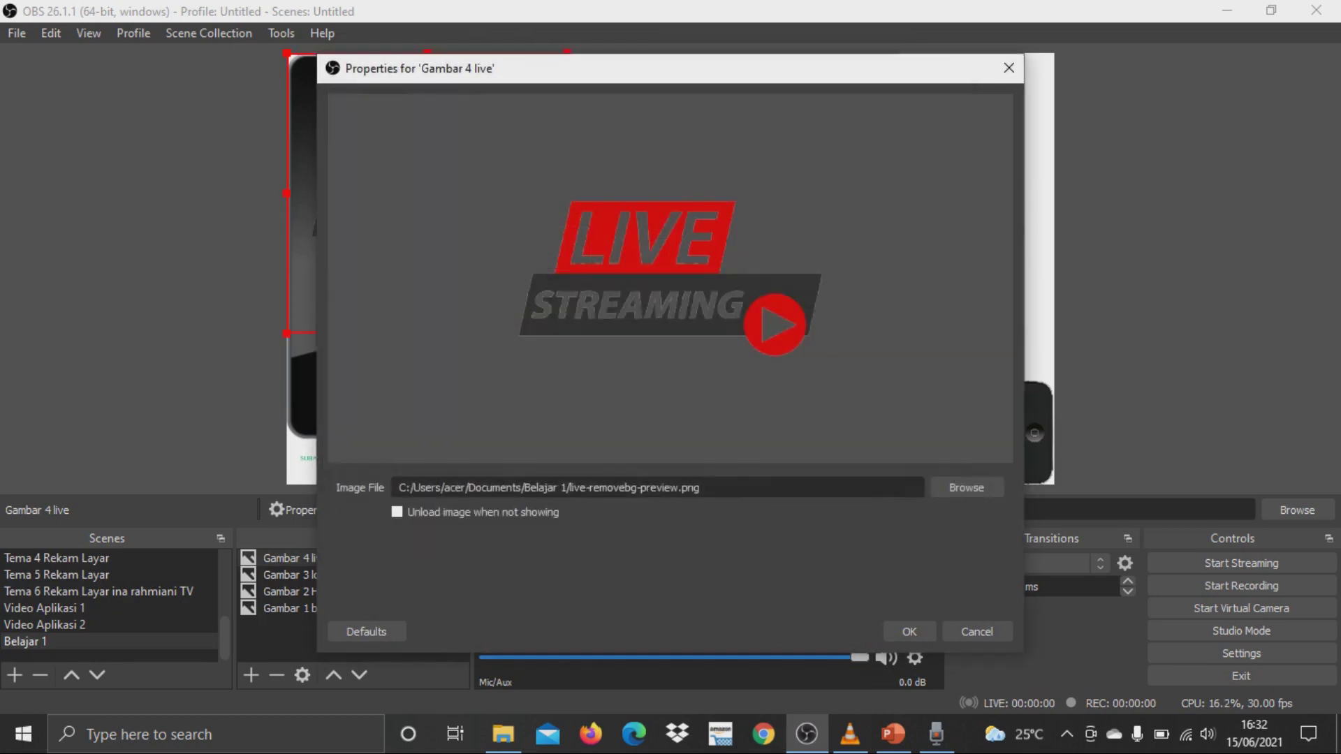
pyautogui.click(909, 632)
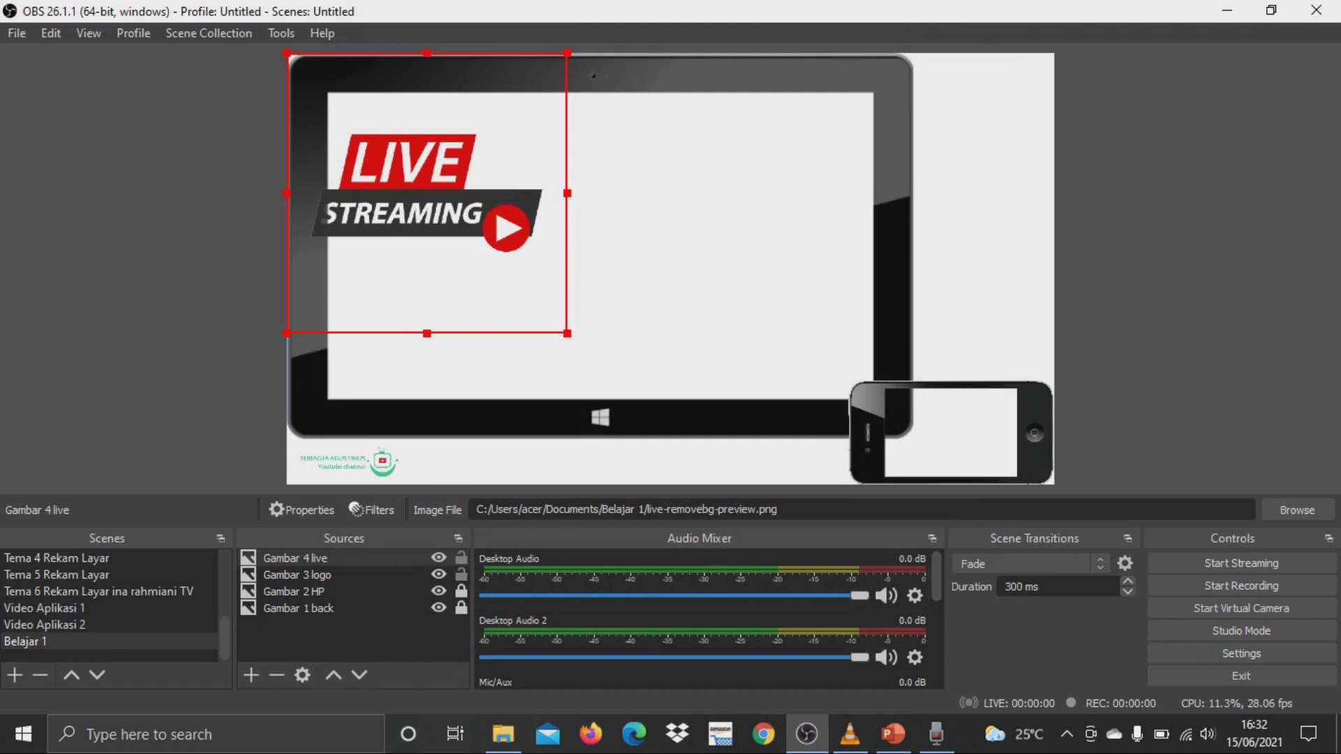
# Shrink the live streaming badge into the canvas's upper-right area beside the tablet, and lock the Gambar 3 logo and Gambar 4 live sources
pyautogui.moveTo(286, 52); pyautogui.dragTo(466, 232)
pyautogui.moveTo(516, 282); pyautogui.dragTo(984, 121)
pyautogui.click(1117, 210)
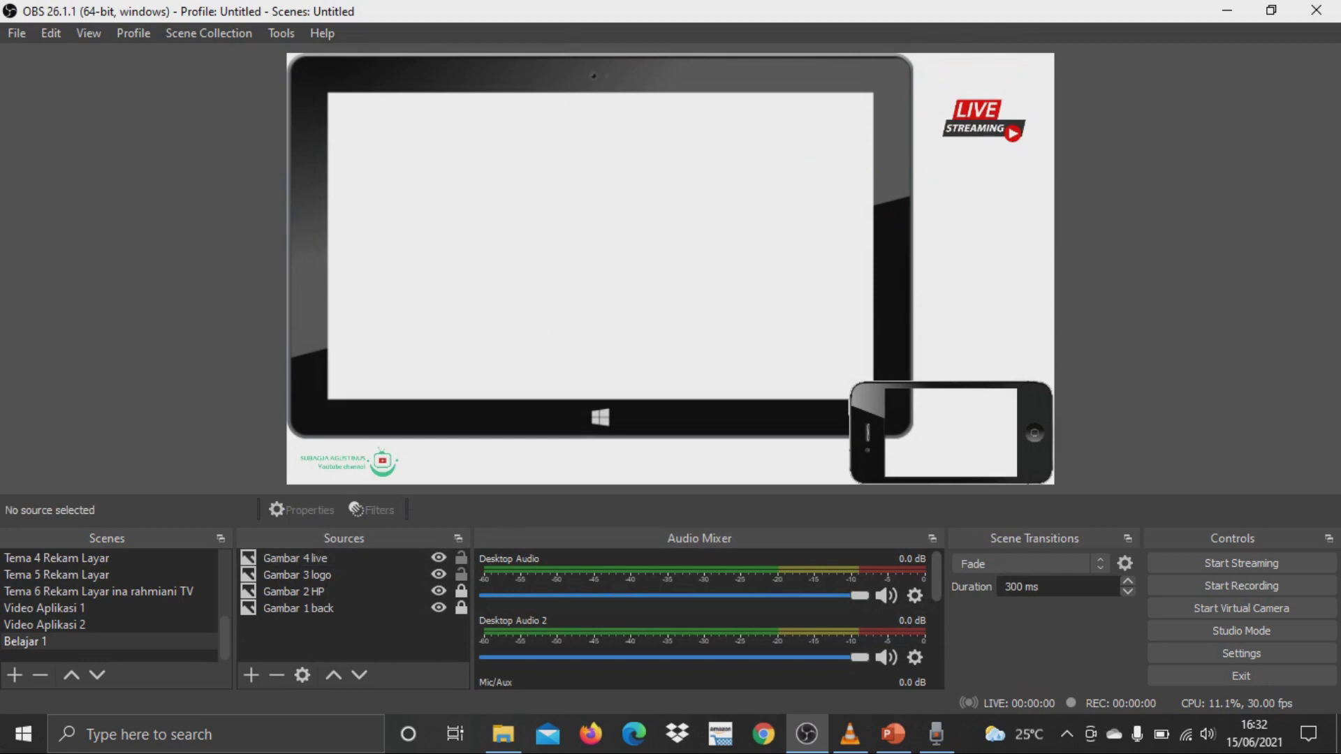
pyautogui.click(461, 575)
pyautogui.click(461, 558)
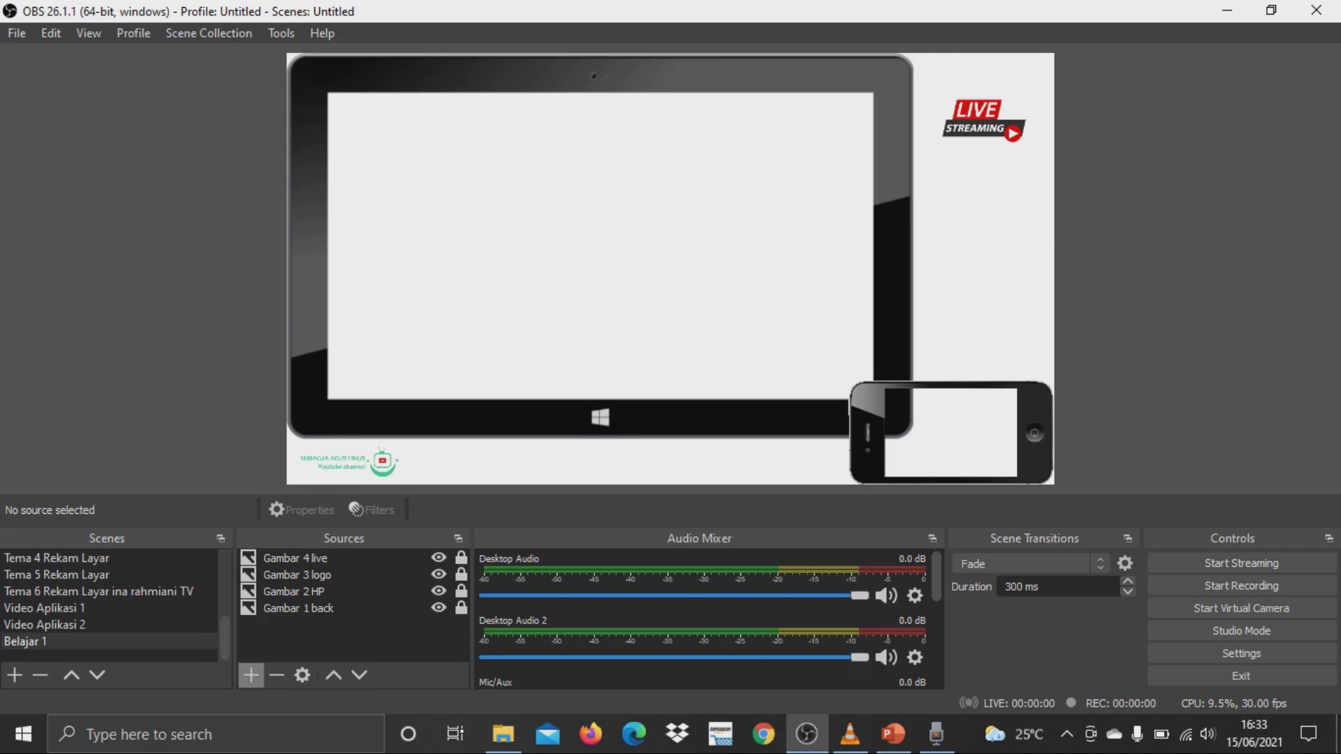
# Add a Video Capture Device source named "Wajah saya 1" using the HD User Facing camera with its default settings
pyautogui.click(251, 675)
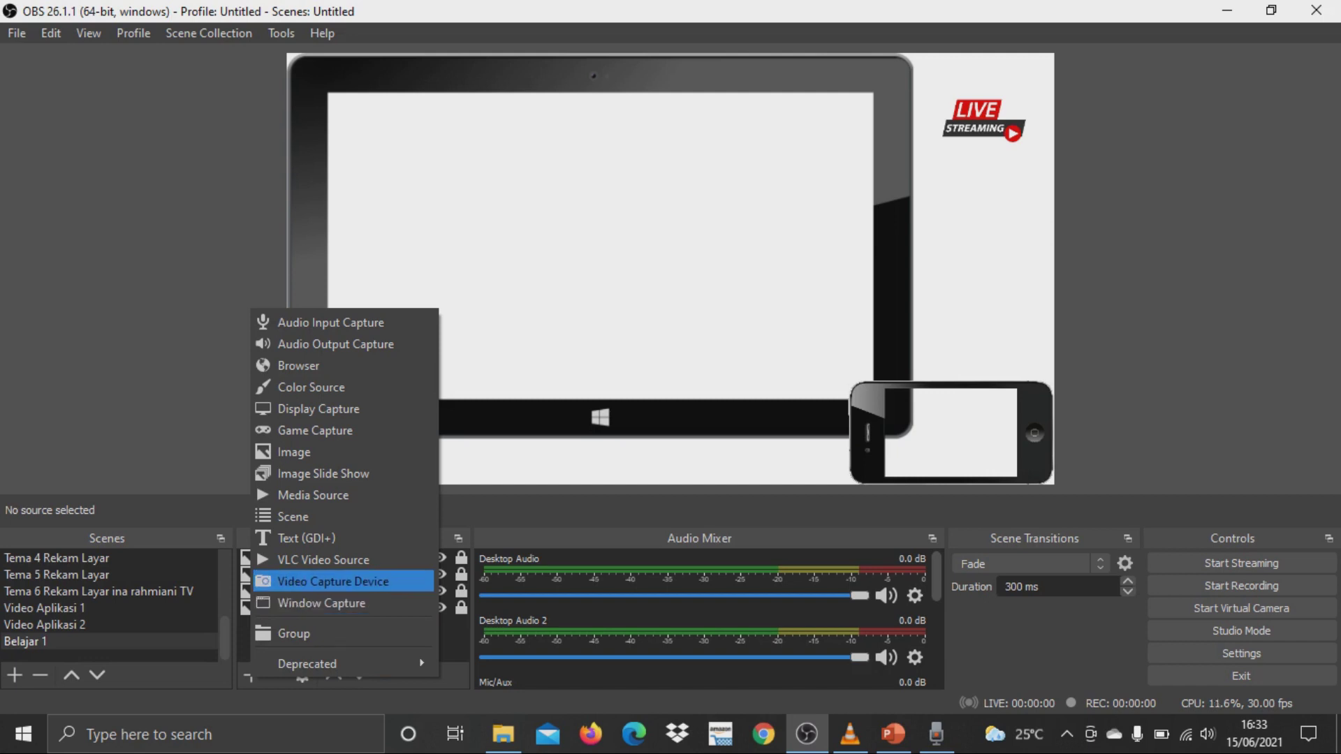
pyautogui.click(334, 582)
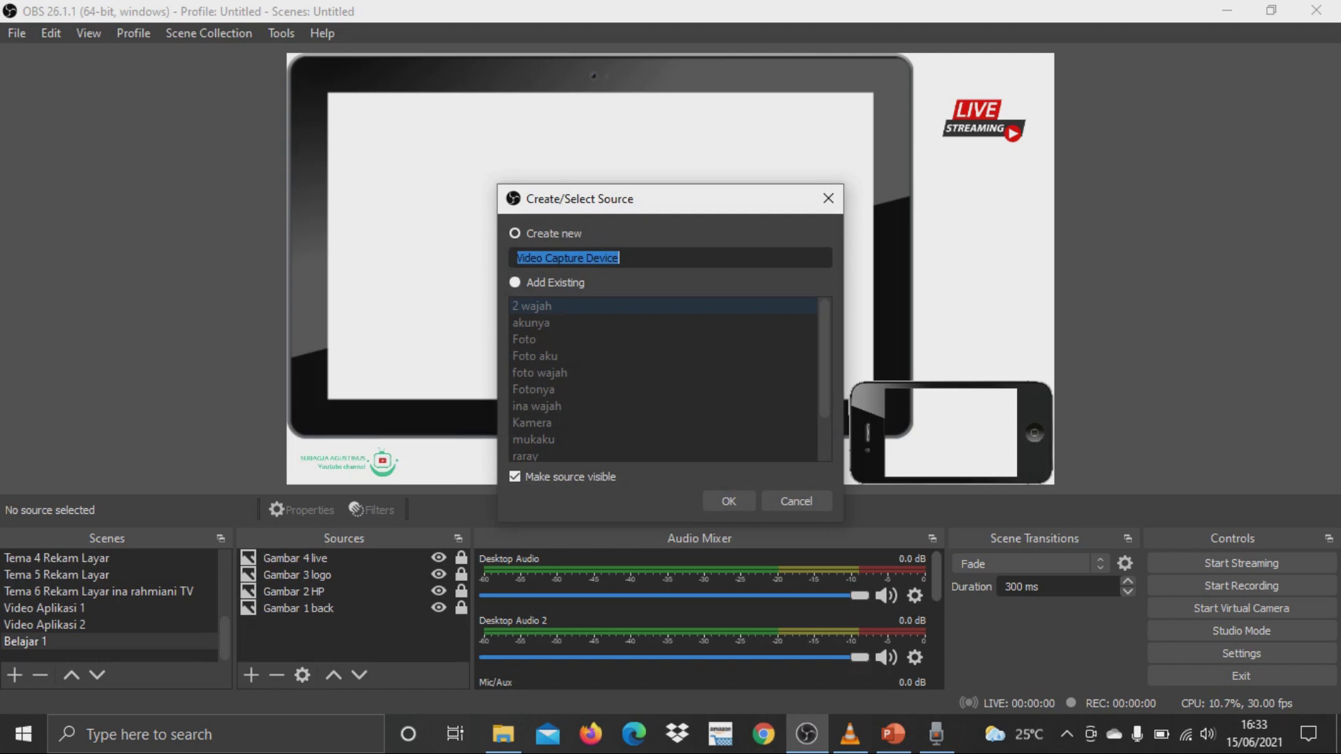
pyautogui.write('W')
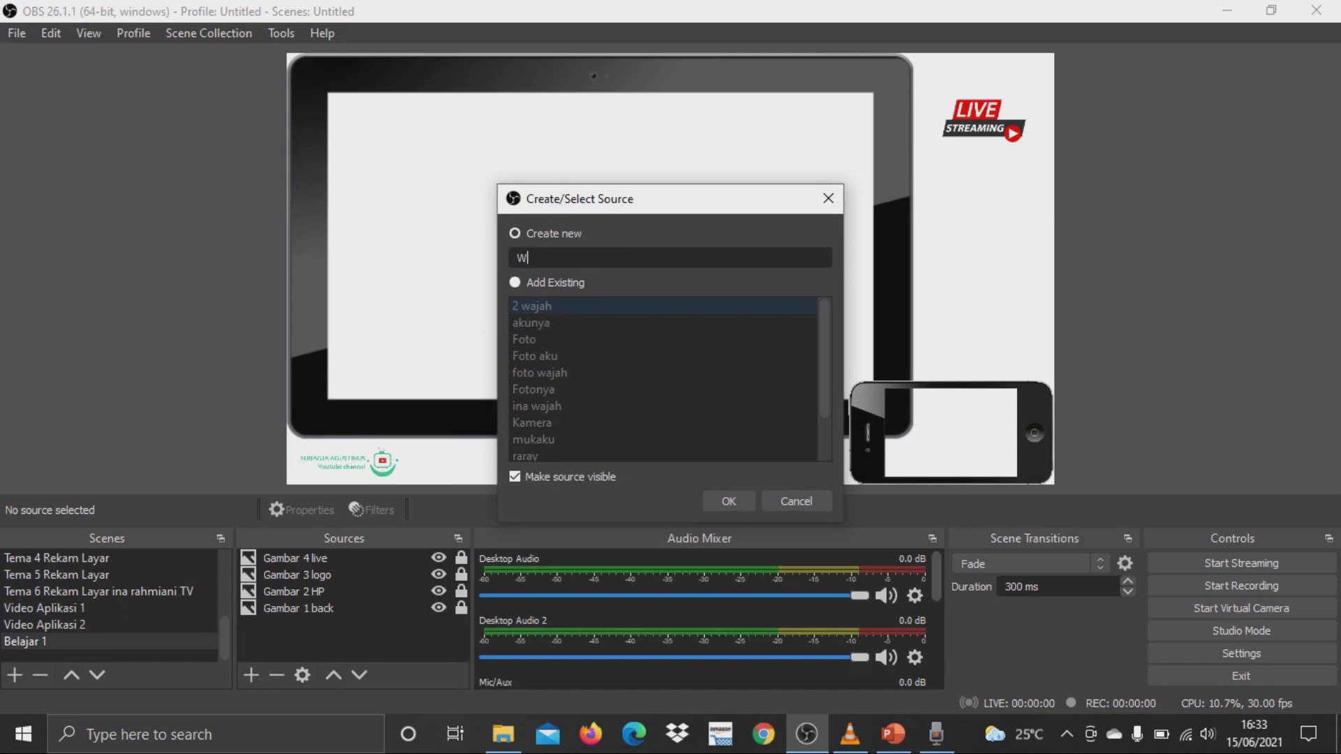
pyautogui.write('ajah saya 1')
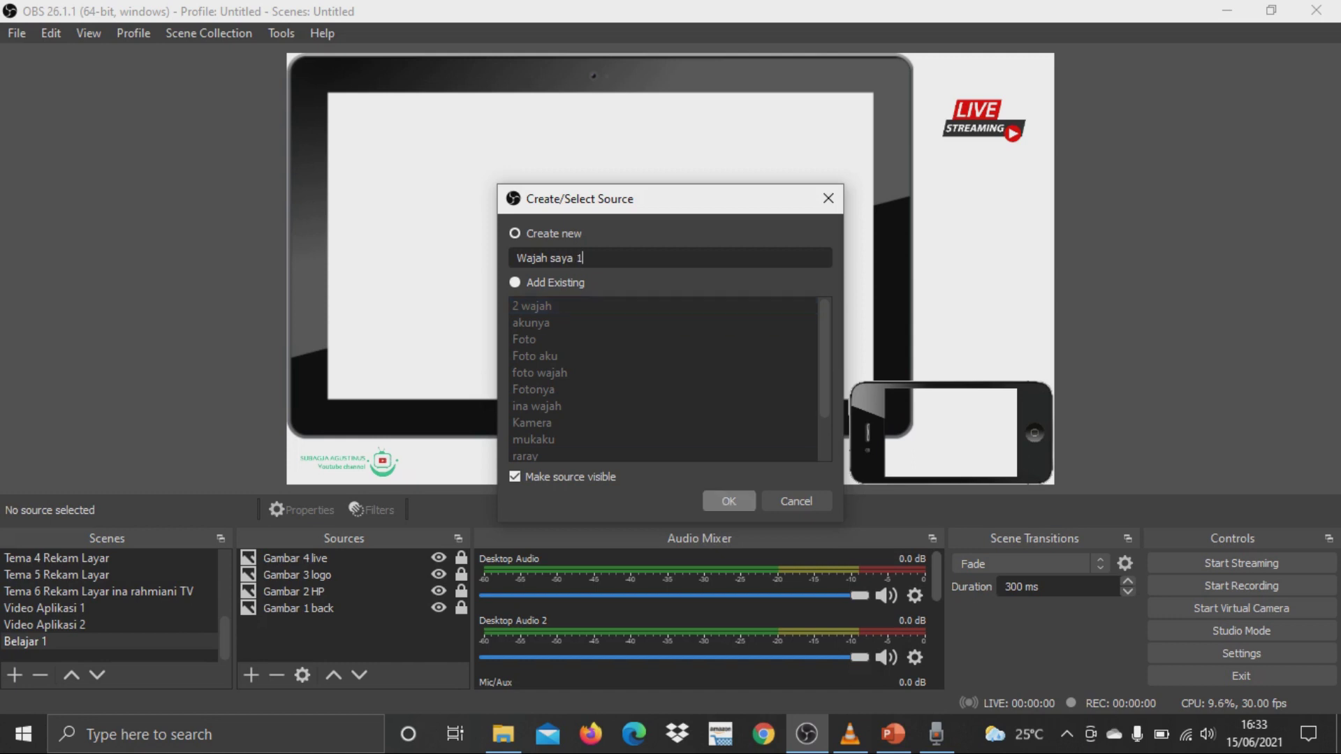
pyautogui.click(728, 500)
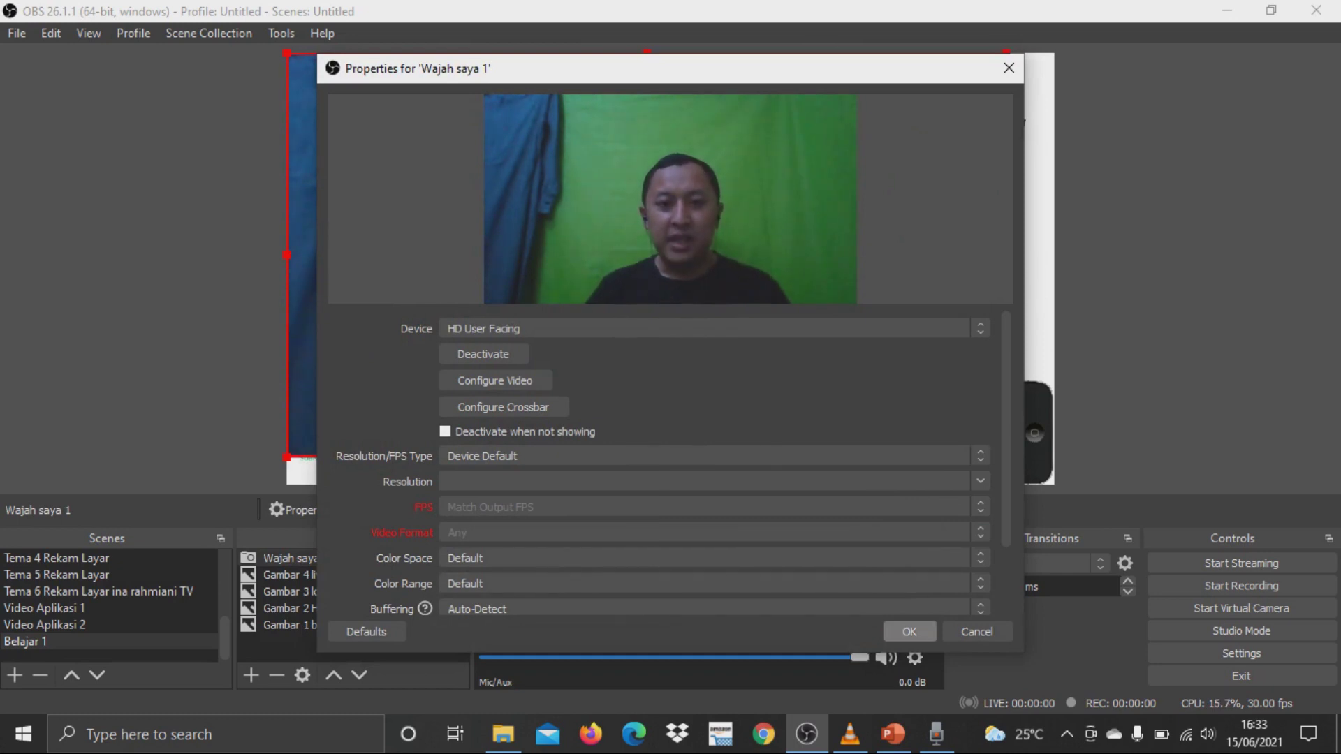
pyautogui.click(909, 631)
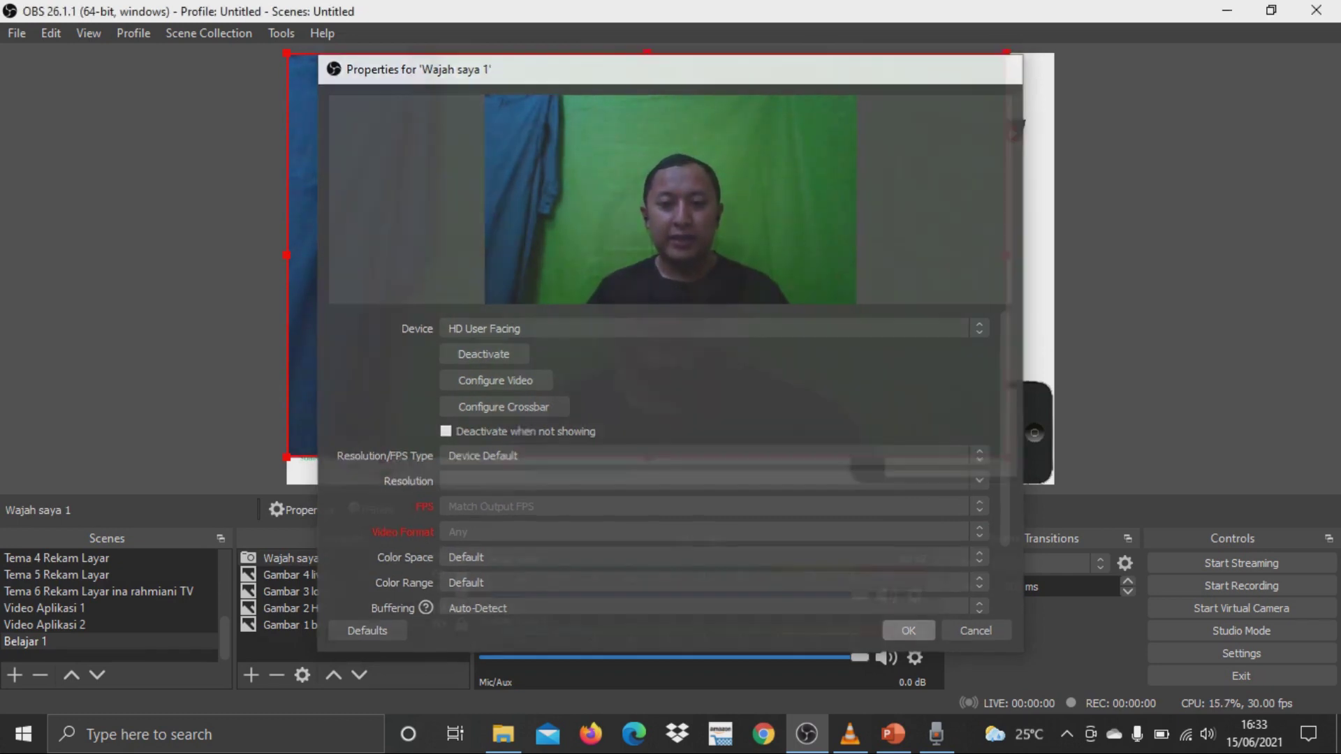
# Scale the webcam source down and position it over the phone frame in the canvas's lower-right corner
pyautogui.moveTo(286, 53); pyautogui.dragTo(800, 342)
pyautogui.moveTo(902, 400); pyautogui.dragTo(941, 416)
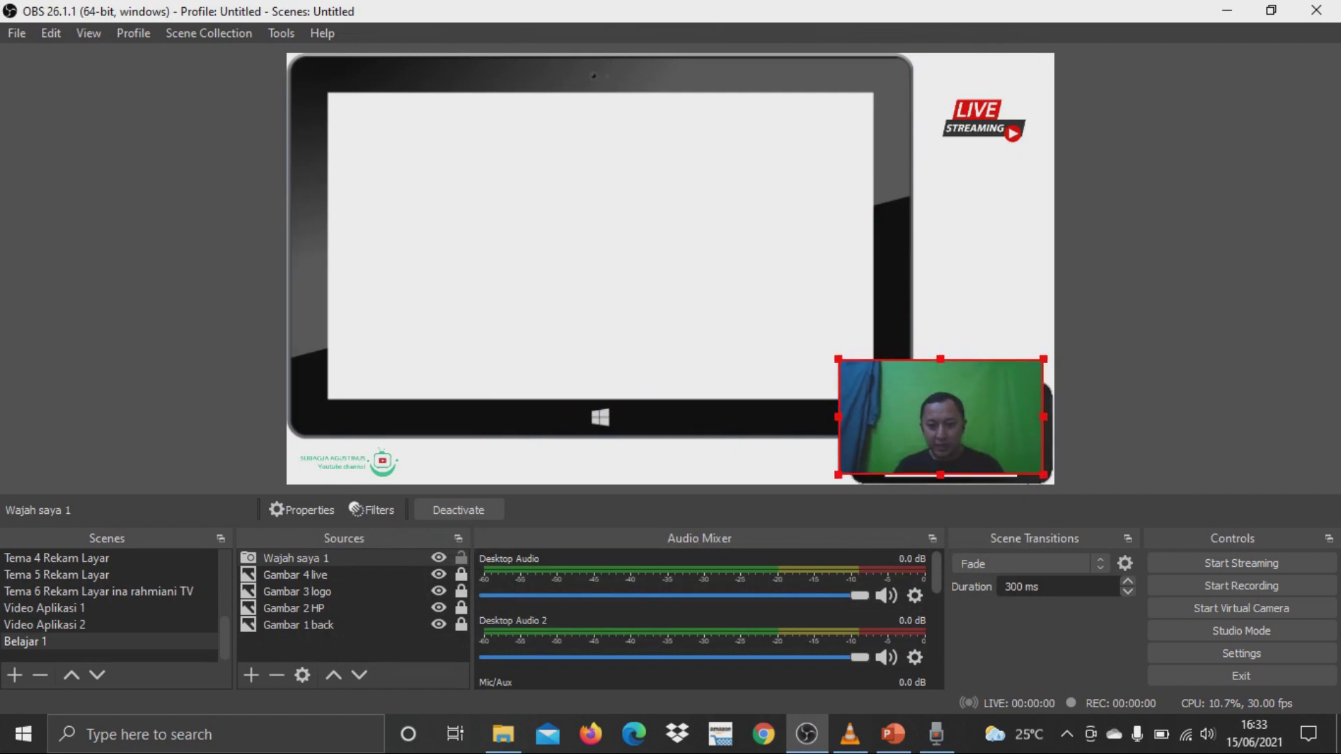
pyautogui.moveTo(940, 417); pyautogui.dragTo(948, 419)
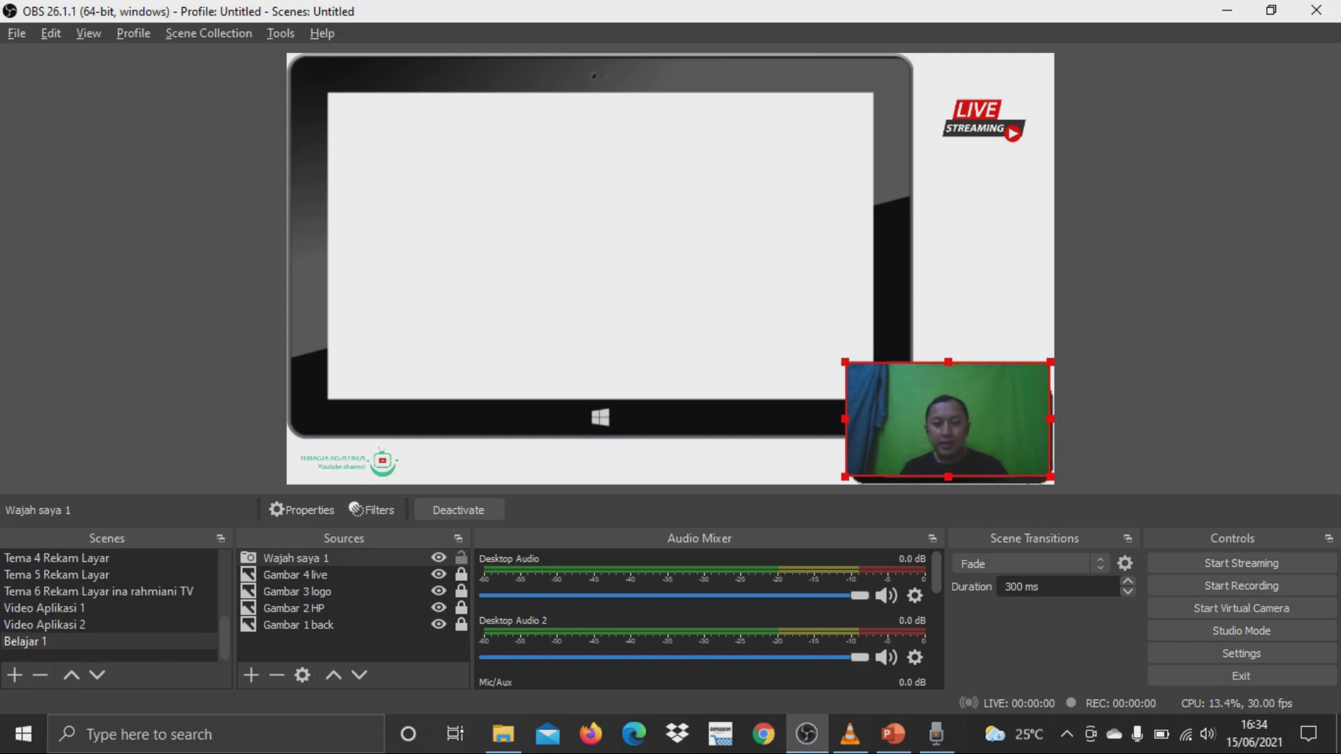
# Crop the webcam image's left, top and right edges to match the phone's screen area, and deselect it
pyautogui.moveTo(844, 419); pyautogui.dragTo(885, 419)
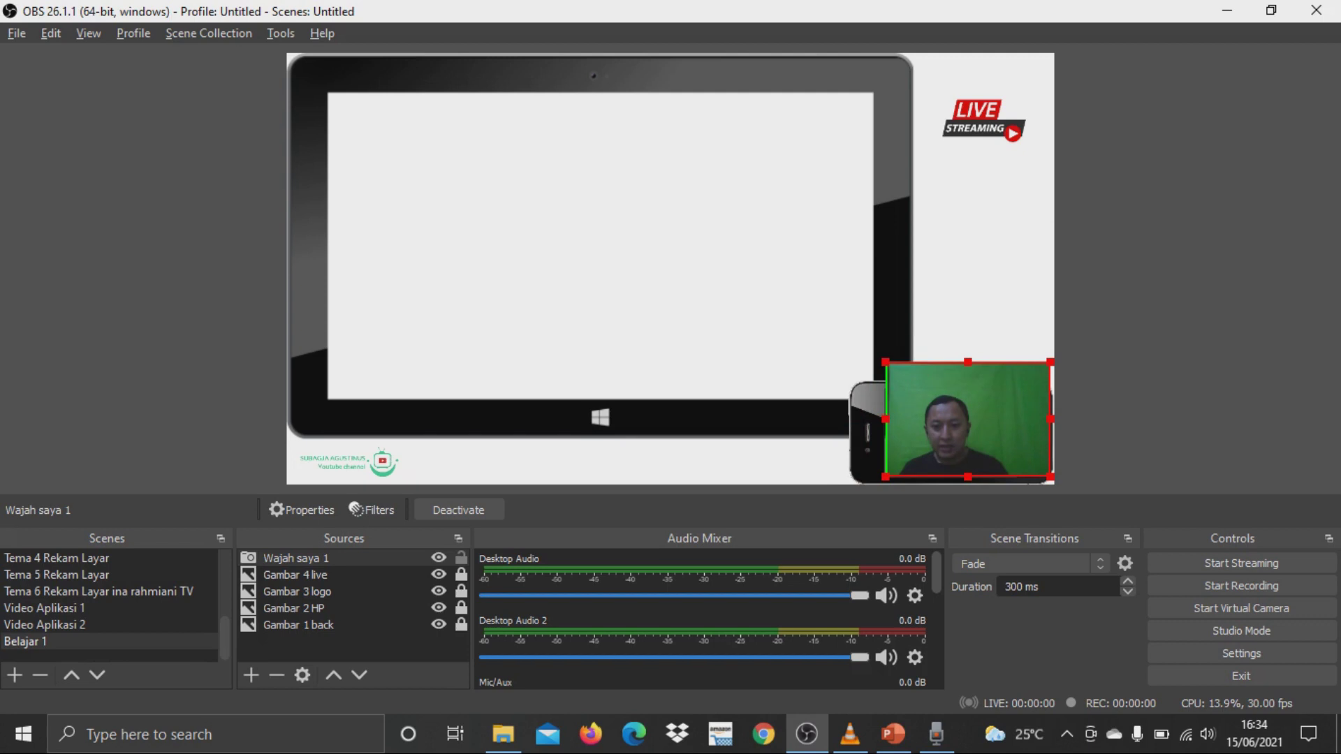
pyautogui.moveTo(967, 361); pyautogui.dragTo(967, 388)
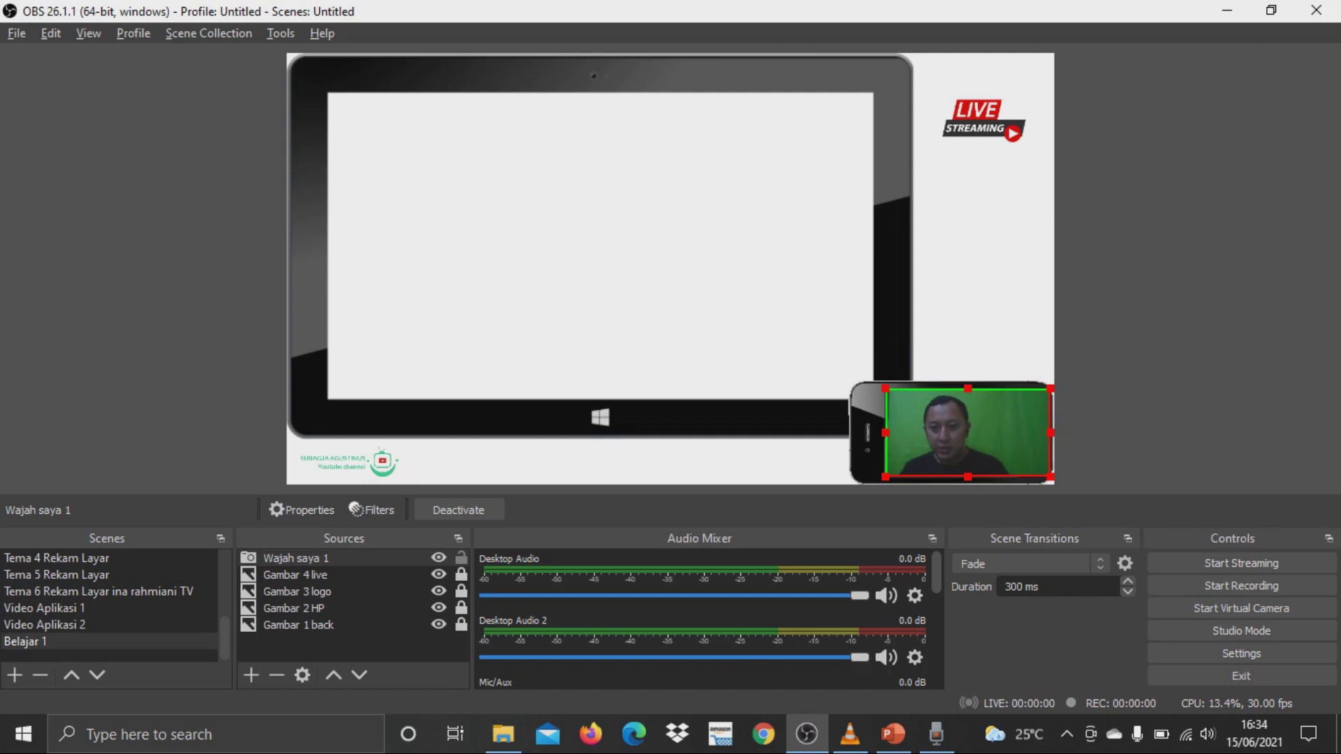
pyautogui.moveTo(1050, 432); pyautogui.dragTo(1016, 432)
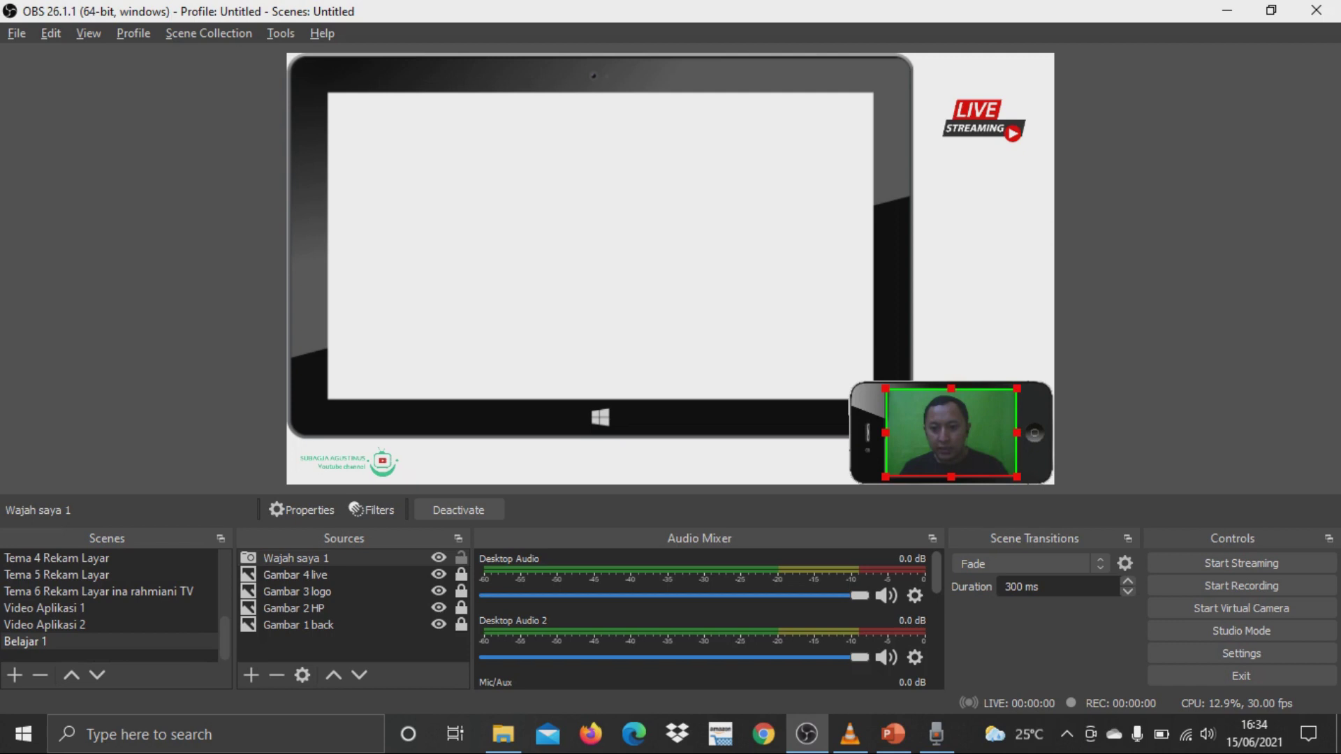
pyautogui.click(600, 245)
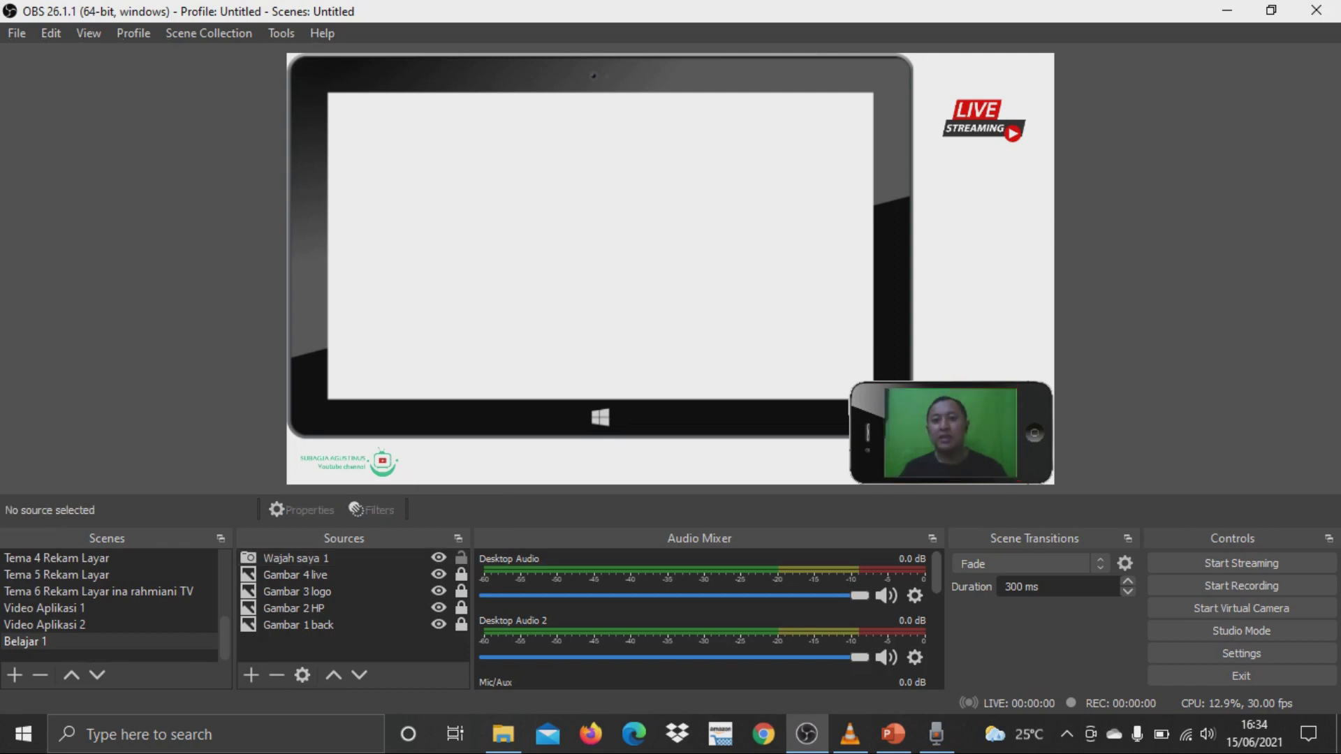
# Fine-tune the webcam image's side edges so it fills the width of the phone's screen
pyautogui.click(950, 433)
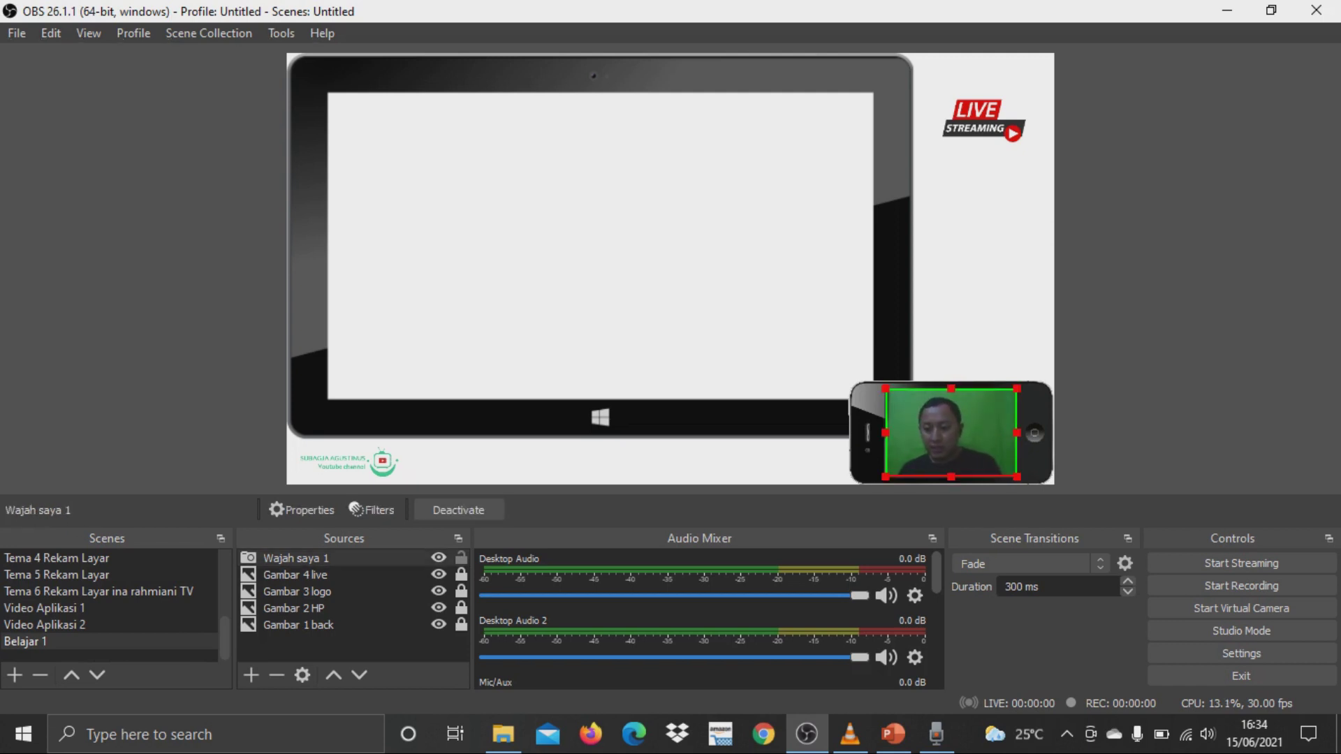
pyautogui.press('Escape')
pyautogui.click(950, 433)
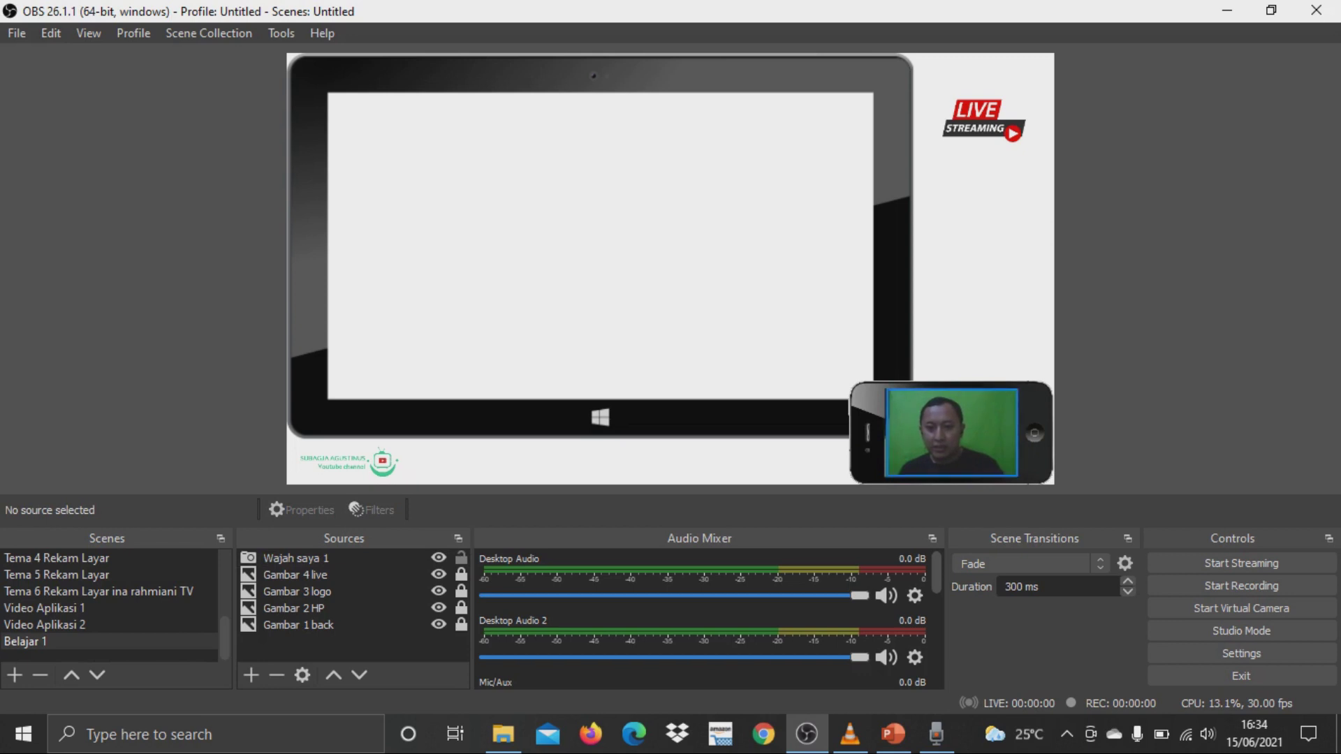
pyautogui.press('alt')
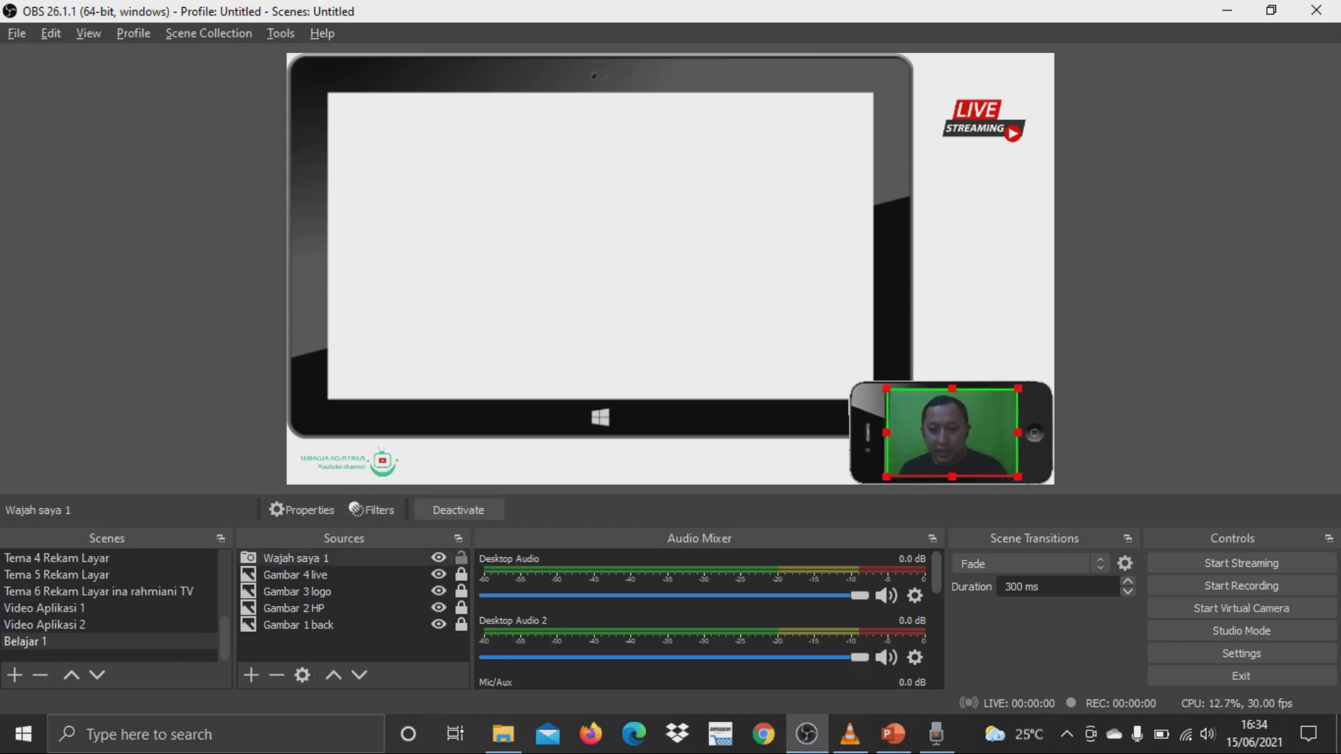
pyautogui.press('Escape')
pyautogui.press('Escape')
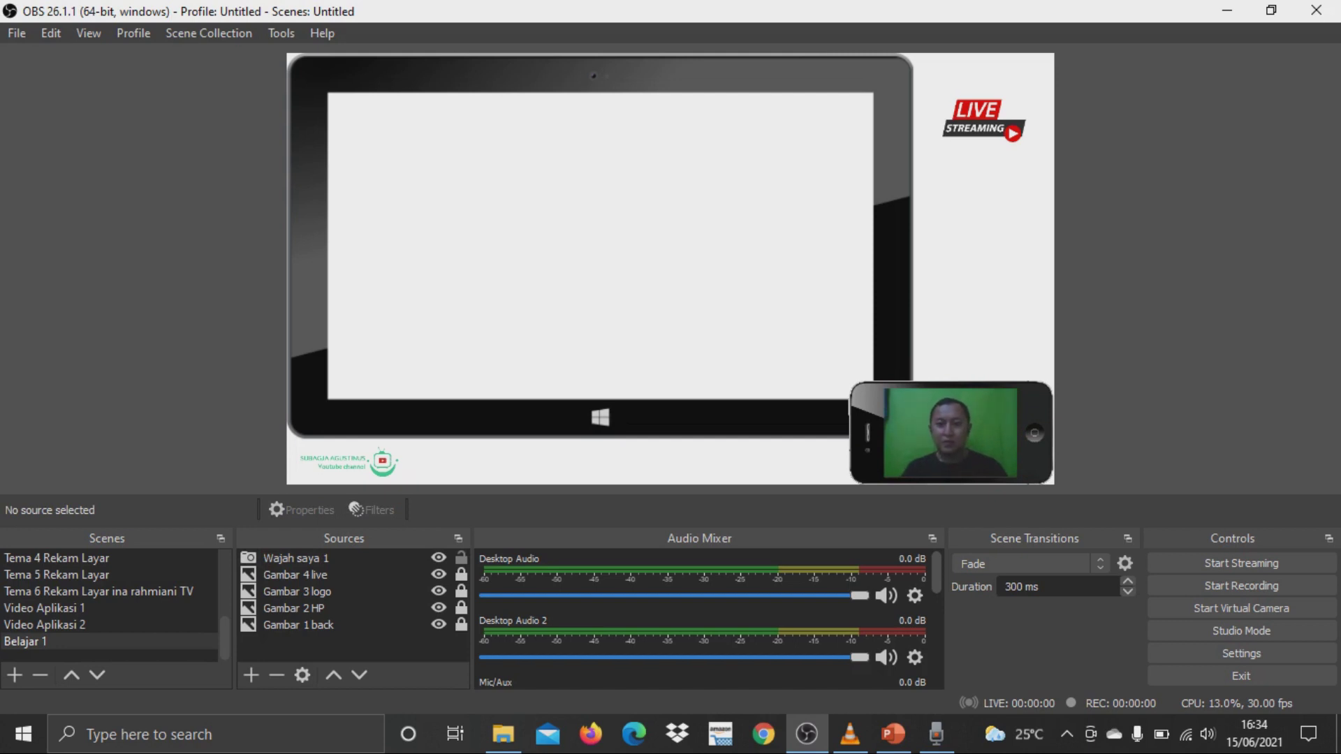
# Nudge the Wajah saya 1 webcam source vertically until it lines up with the phone's screen, and deselect it
pyautogui.click(295, 557)
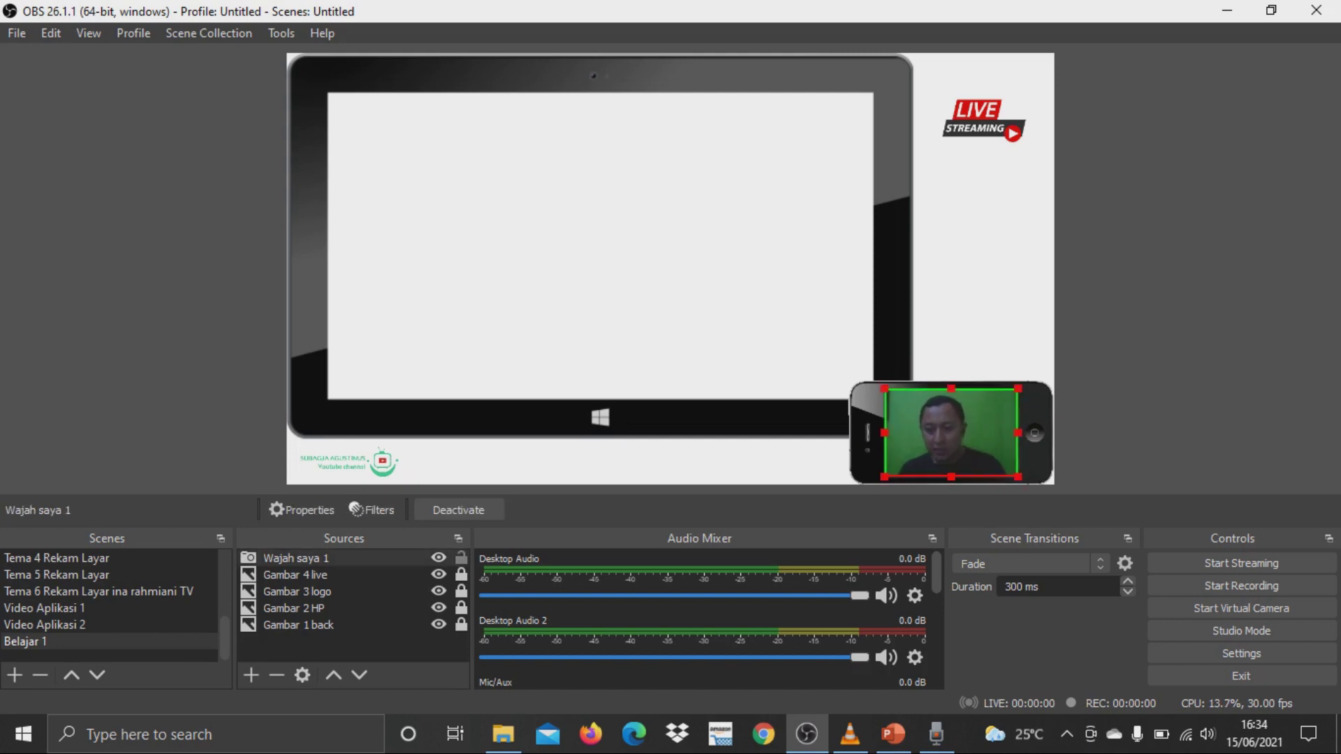
pyautogui.press('Escape')
pyautogui.click(295, 557)
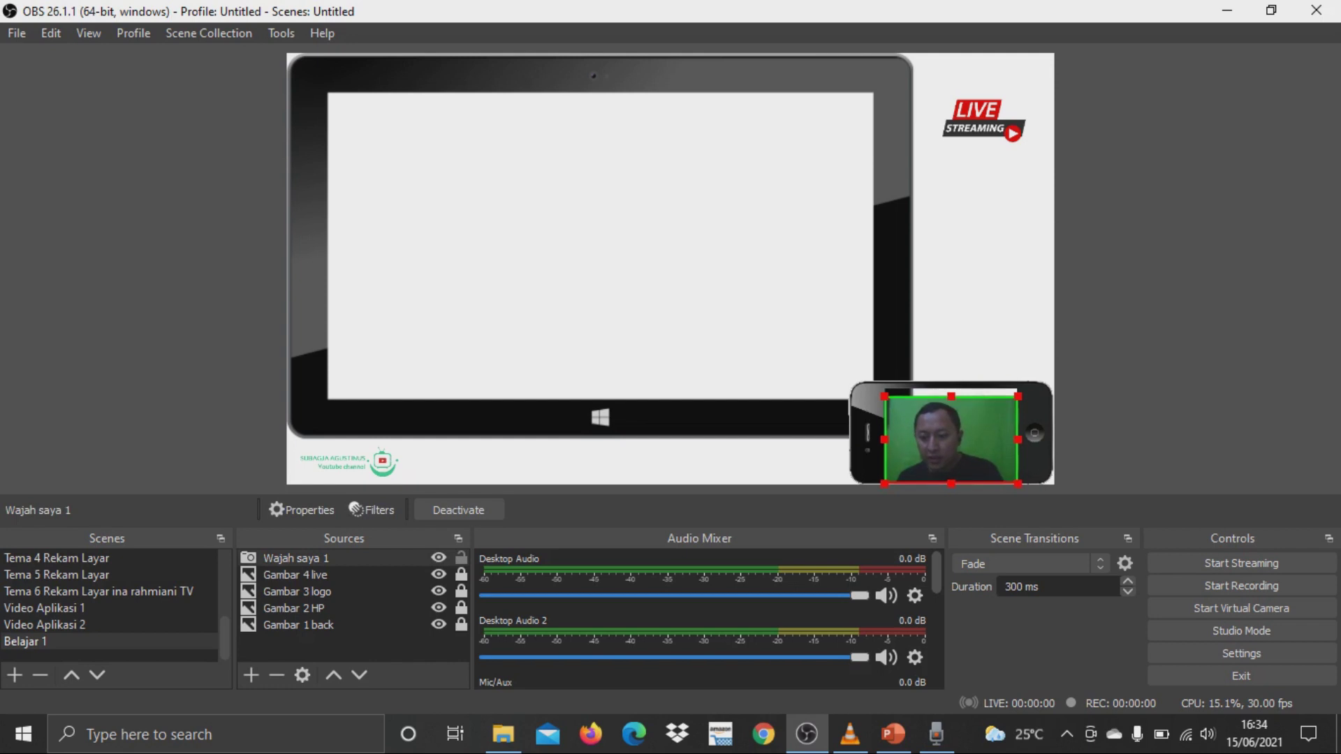
pyautogui.press('Up')
pyautogui.press('Up')
pyautogui.press('Up')
pyautogui.press('Up')
pyautogui.press('Up')
pyautogui.press('Up')
pyautogui.press('Up')
pyautogui.press('Up')
pyautogui.press('Up')
pyautogui.press('Up')
pyautogui.press('Up')
pyautogui.press('Up')
pyautogui.press('Up')
pyautogui.press('Up')
pyautogui.press('Up')
pyautogui.press('Up')
pyautogui.press('Up')
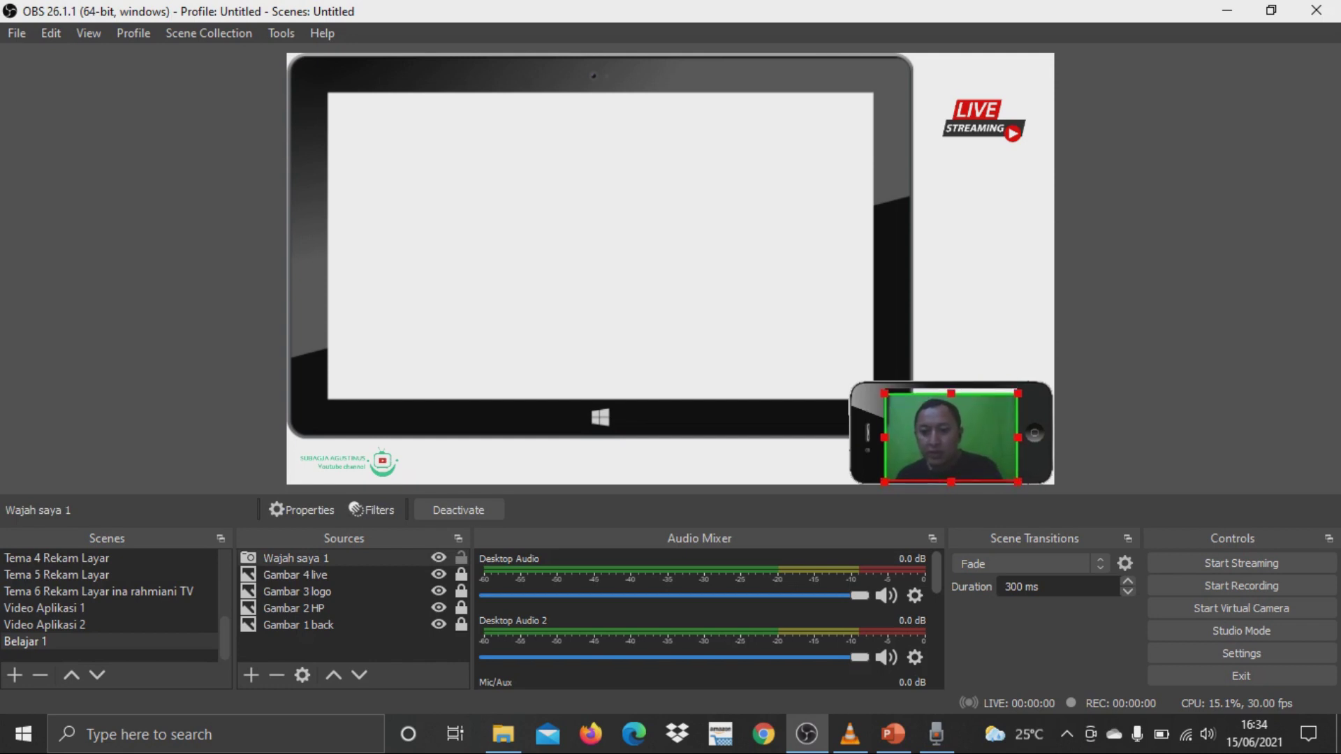
pyautogui.press('Up')
pyautogui.press('Up')
pyautogui.press('Up')
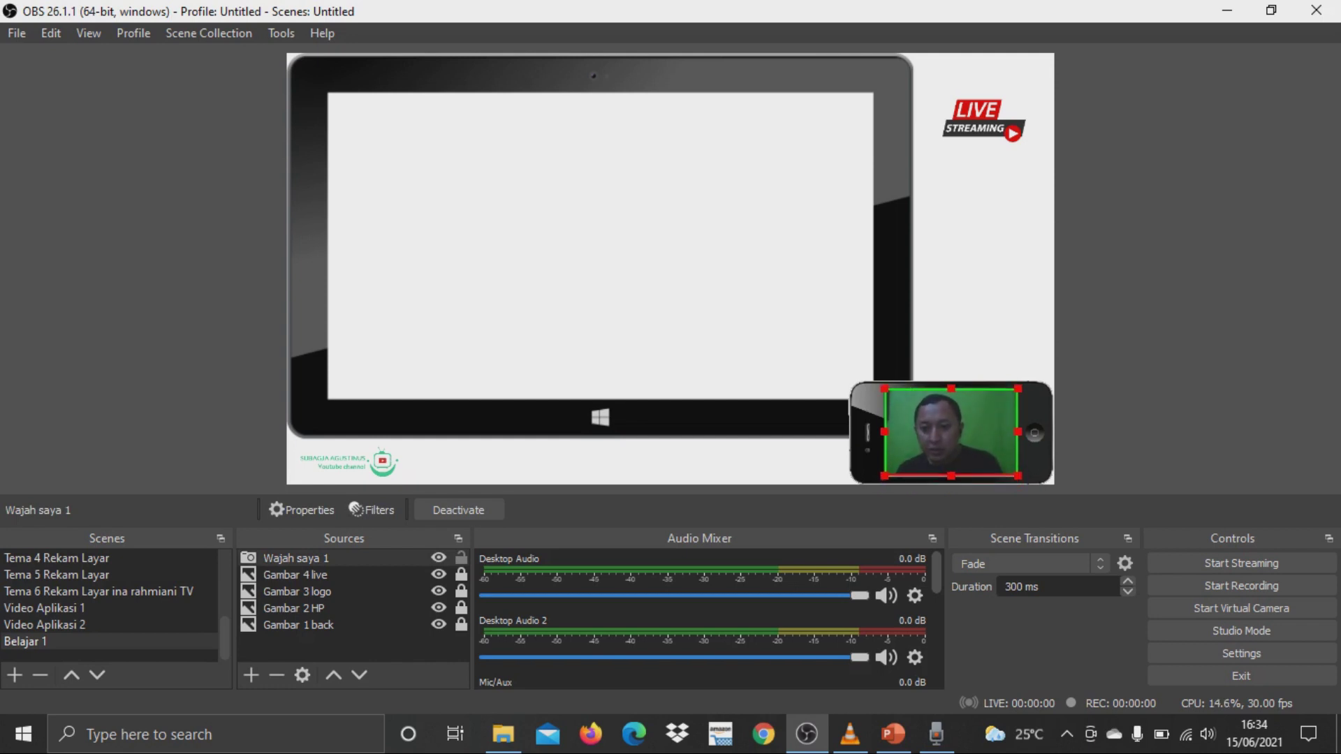
pyautogui.click(349, 650)
pyautogui.click(295, 557)
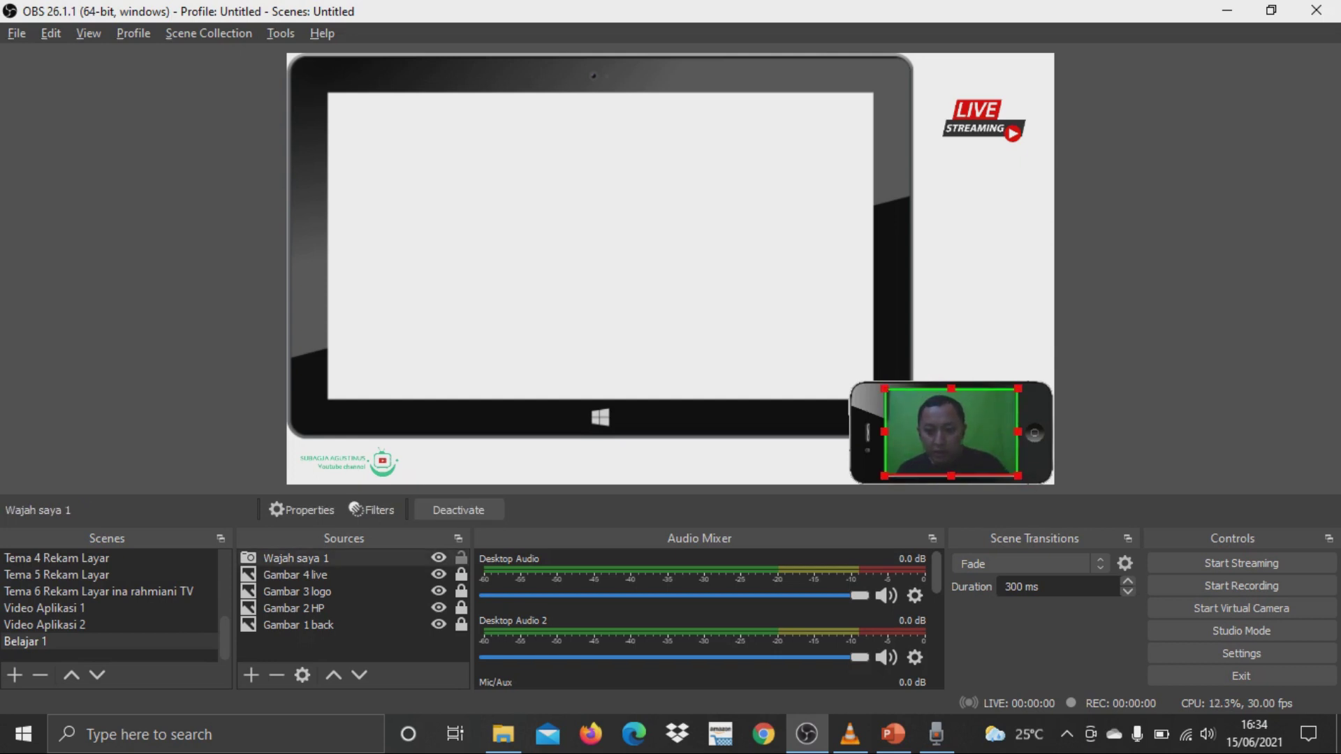
pyautogui.press('Up')
pyautogui.press('Up')
pyautogui.press('Escape')
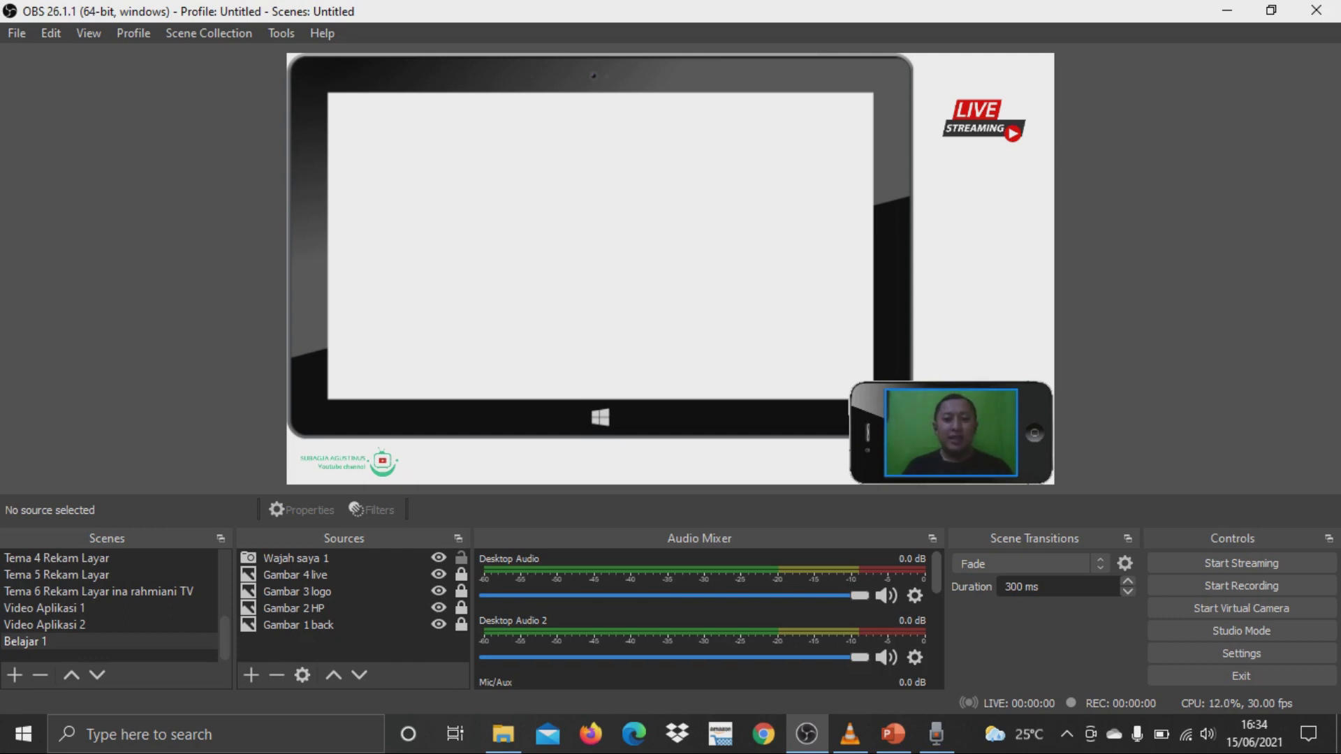
# Add a Chroma Key effect filter to the Wajah saya 1 webcam source, close its filters and lock the source
pyautogui.click(951, 433)
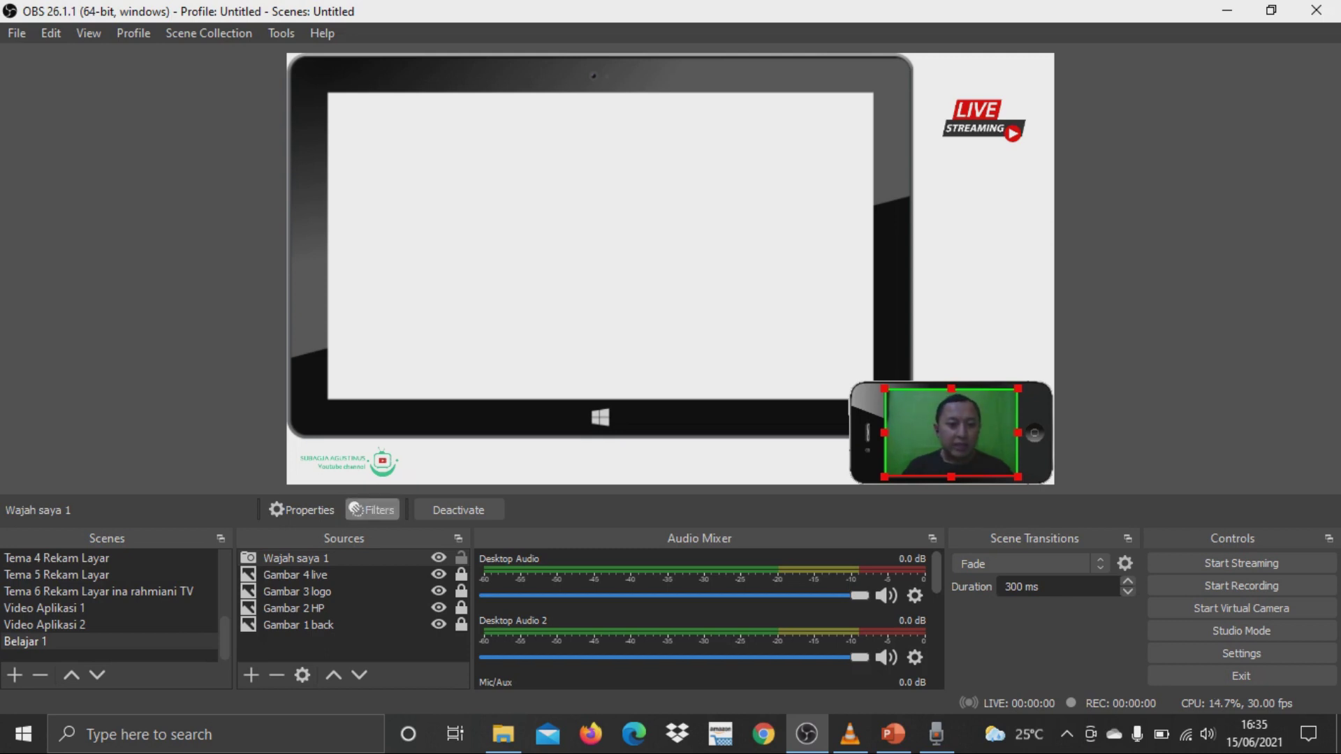
pyautogui.click(373, 510)
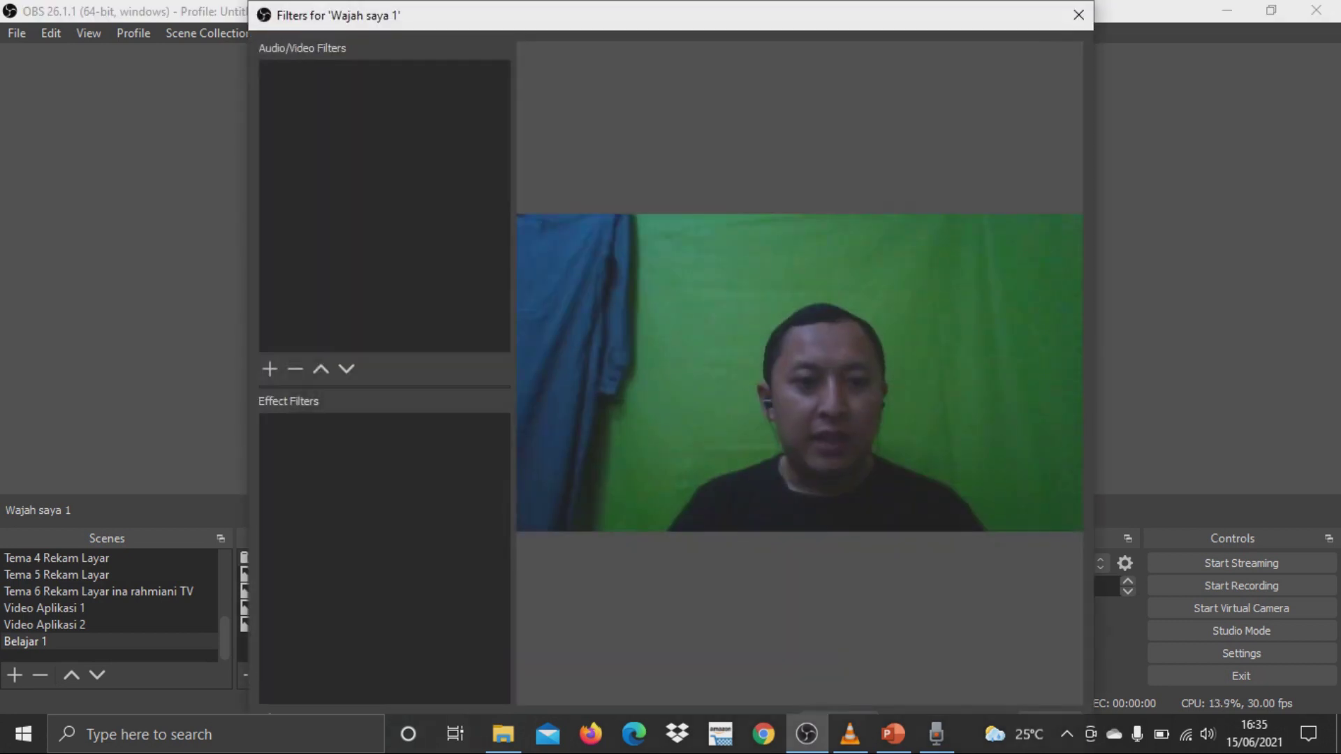
pyautogui.moveTo(629, 15); pyautogui.dragTo(630, 54)
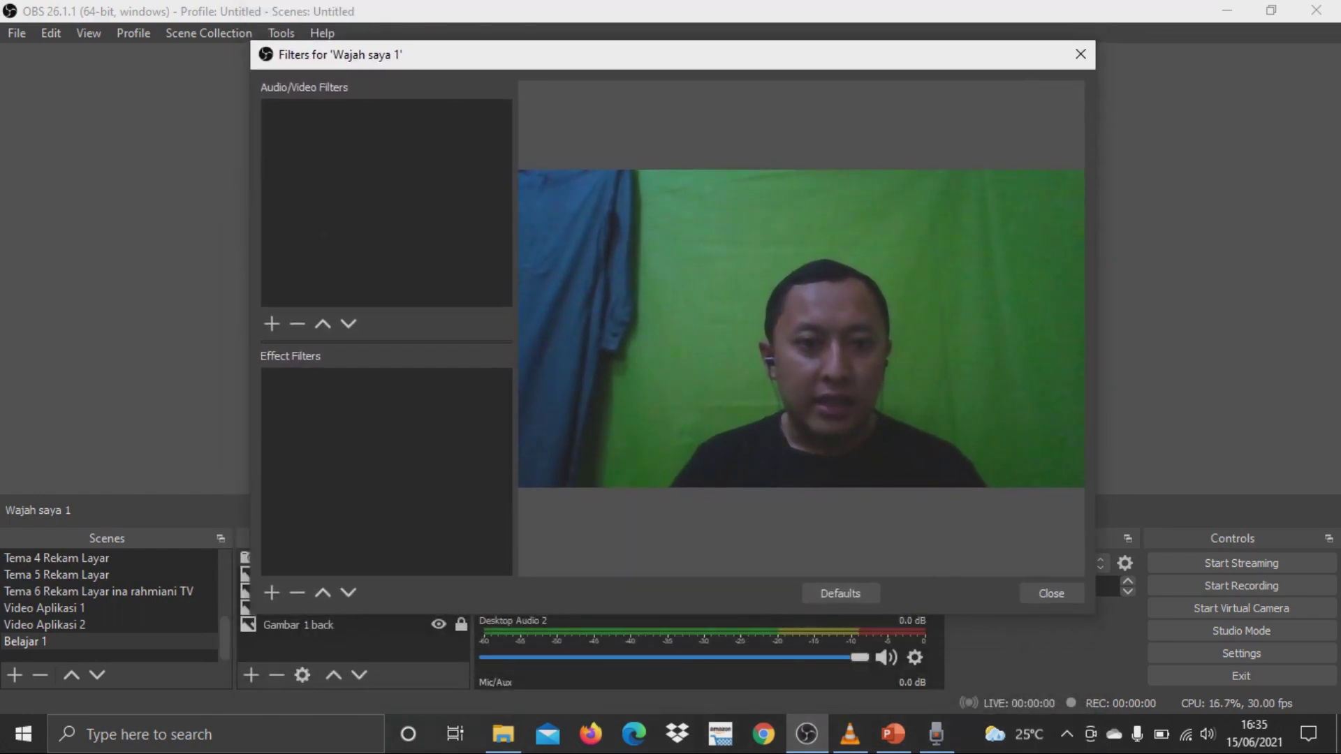
pyautogui.click(271, 592)
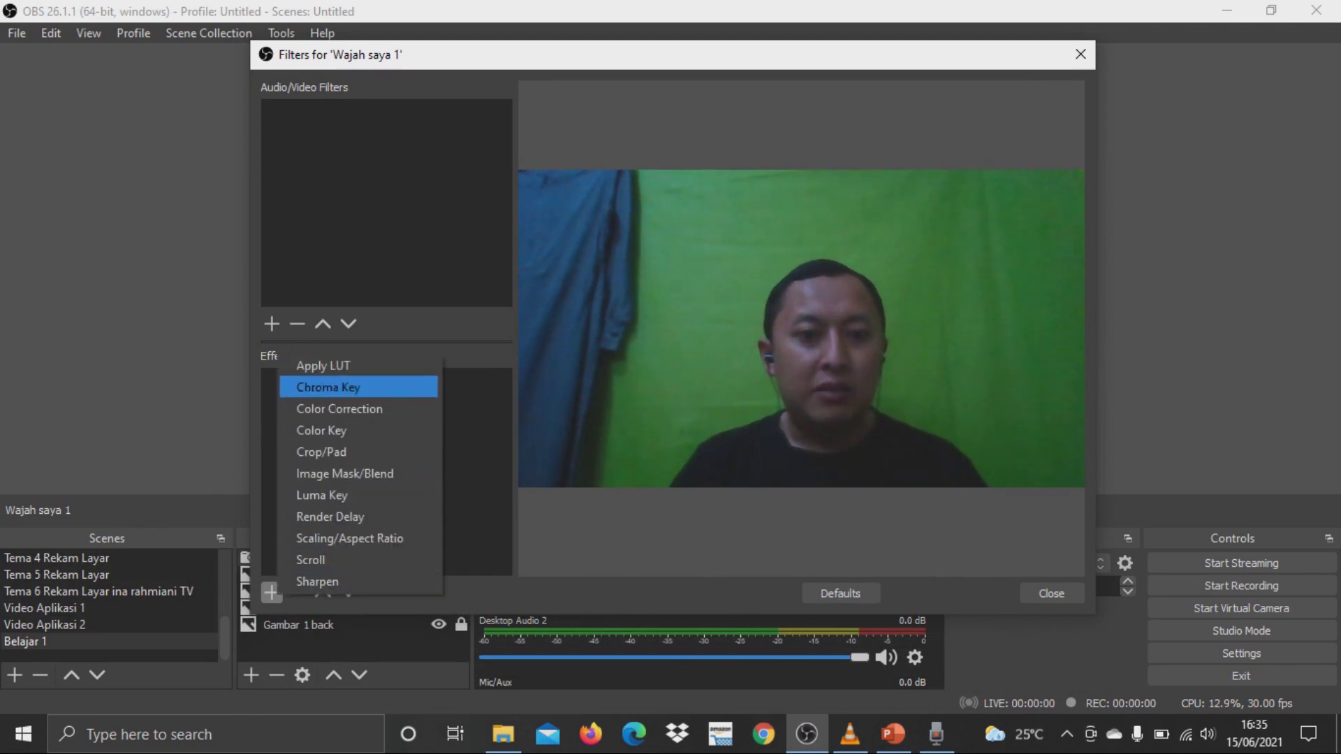
pyautogui.click(328, 386)
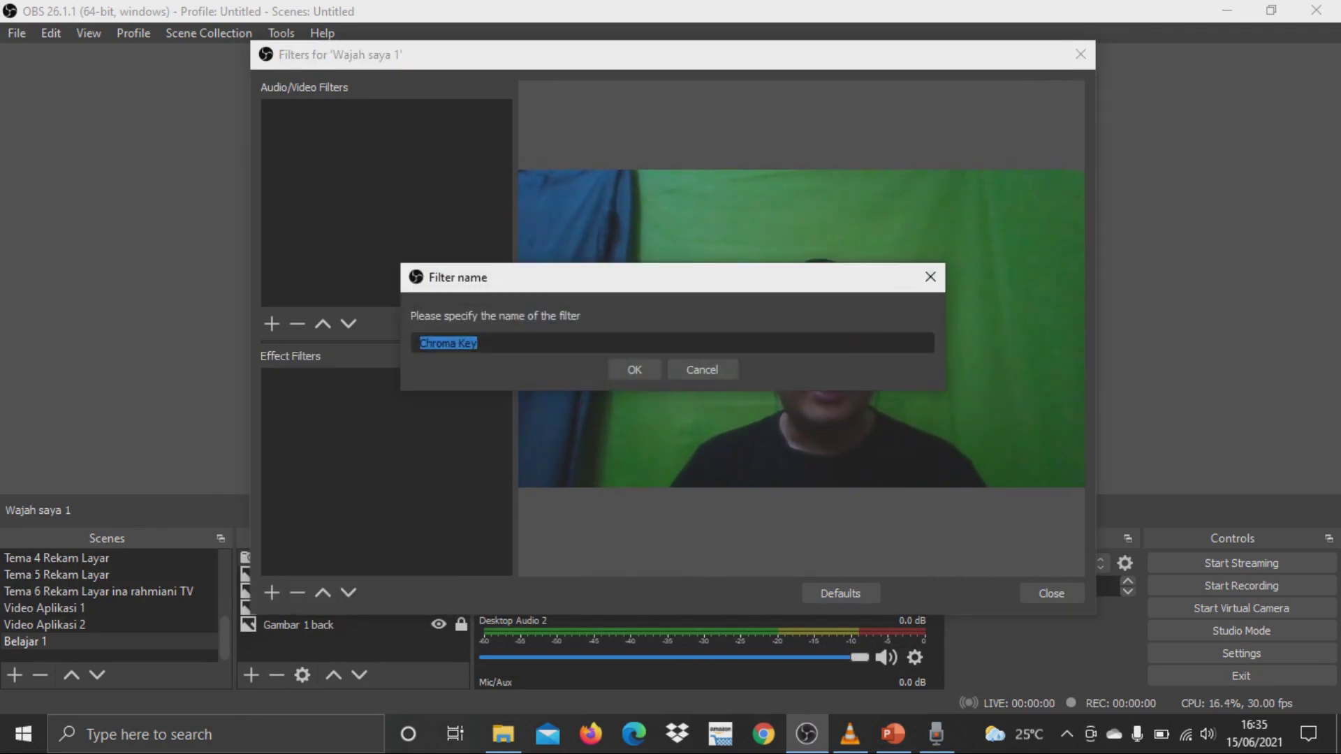
pyautogui.click(633, 368)
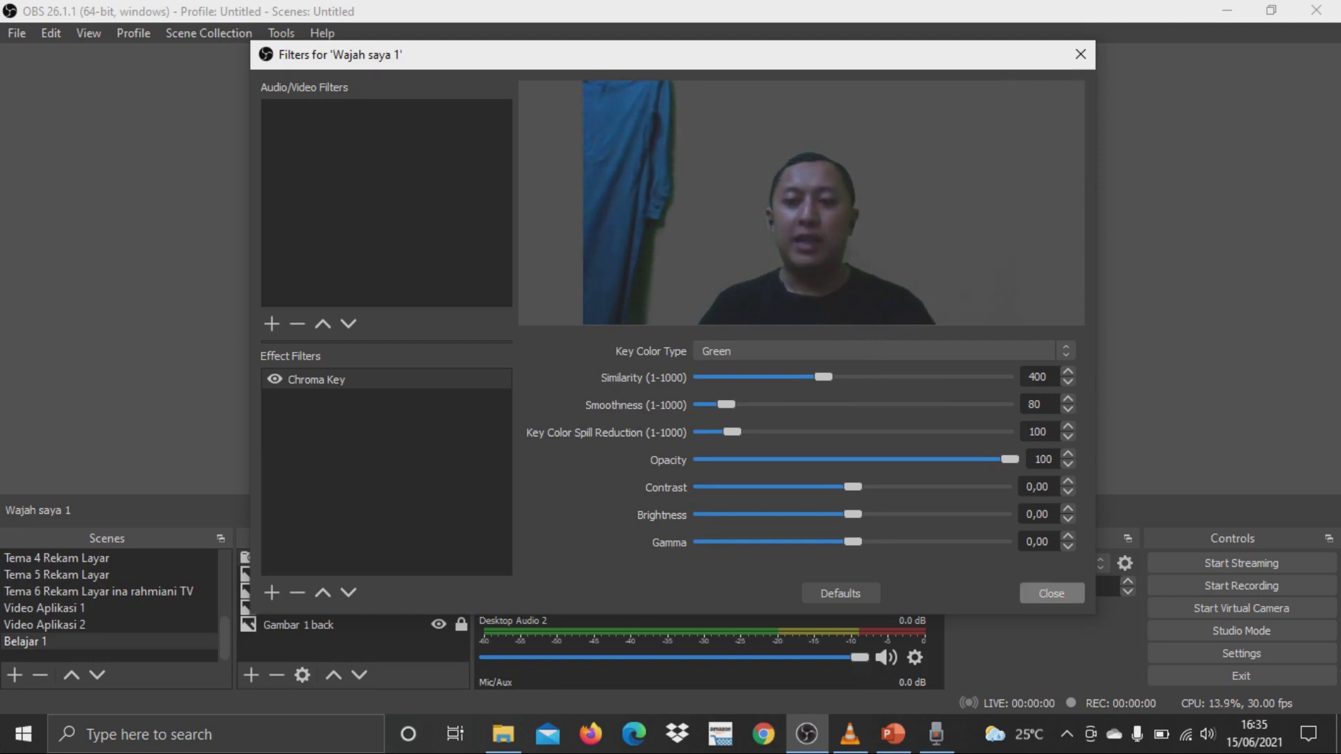
pyautogui.click(1051, 593)
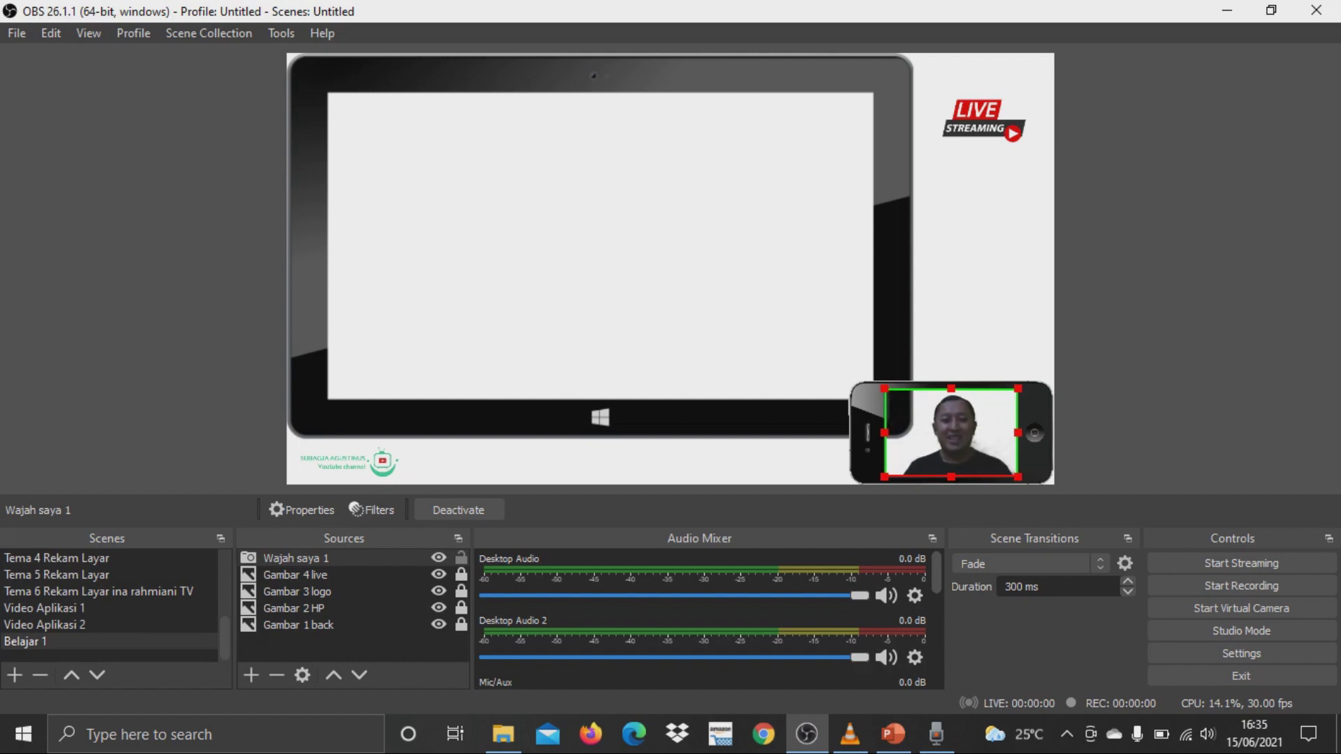
pyautogui.click(461, 557)
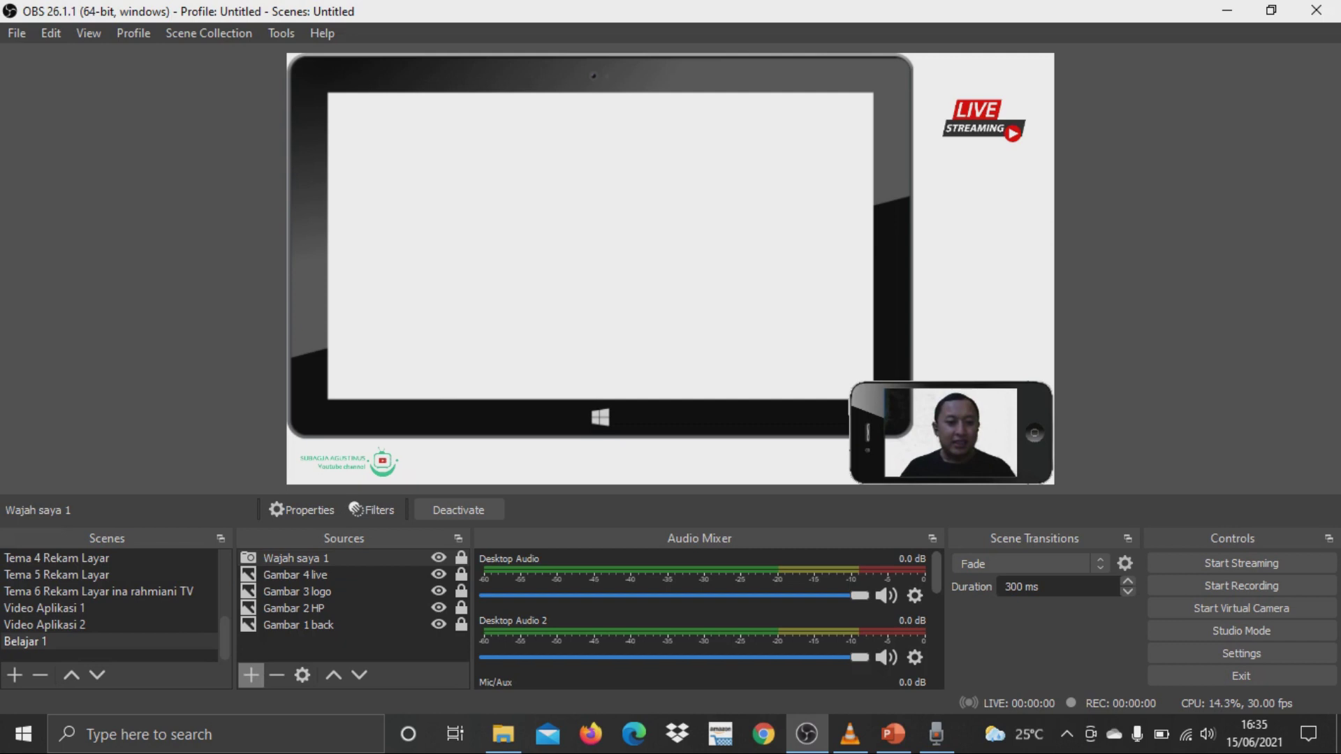
# Add a new Text (GDI+) source named Teks bergerak 1 to the scene
pyautogui.click(251, 674)
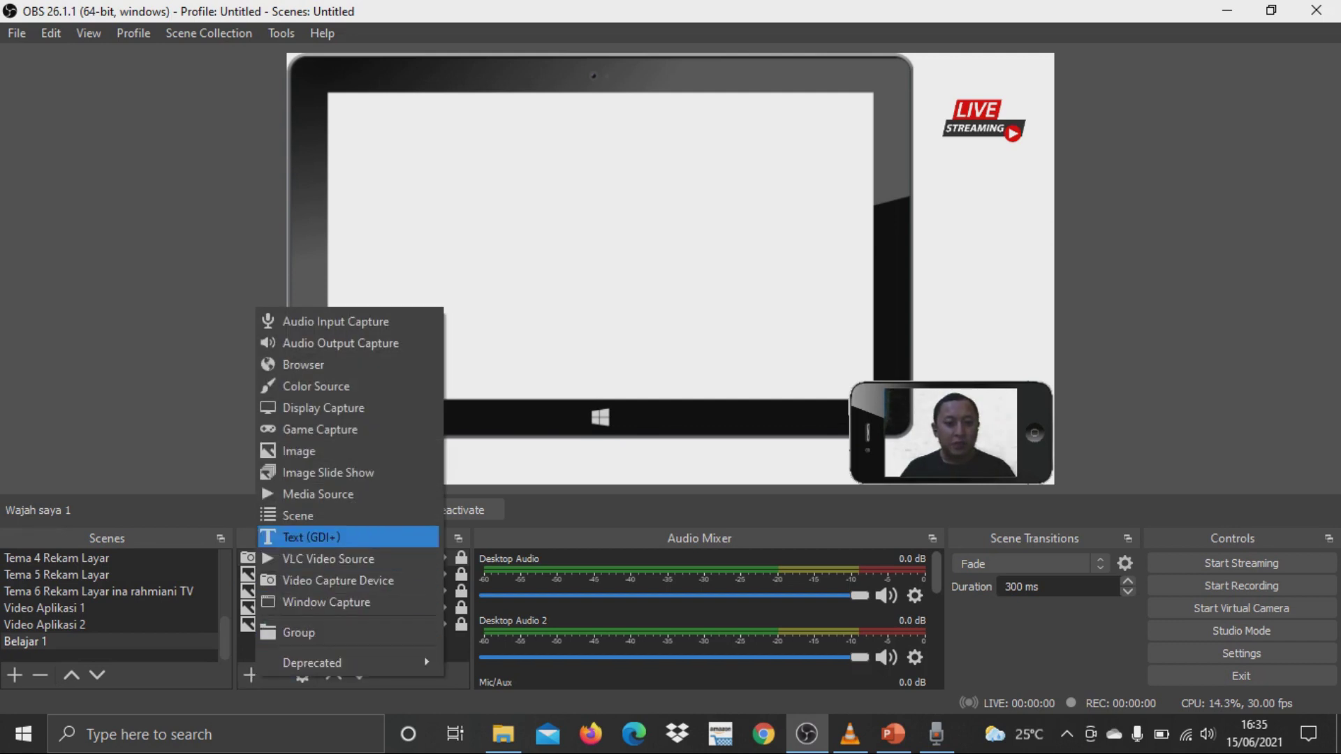
pyautogui.click(311, 536)
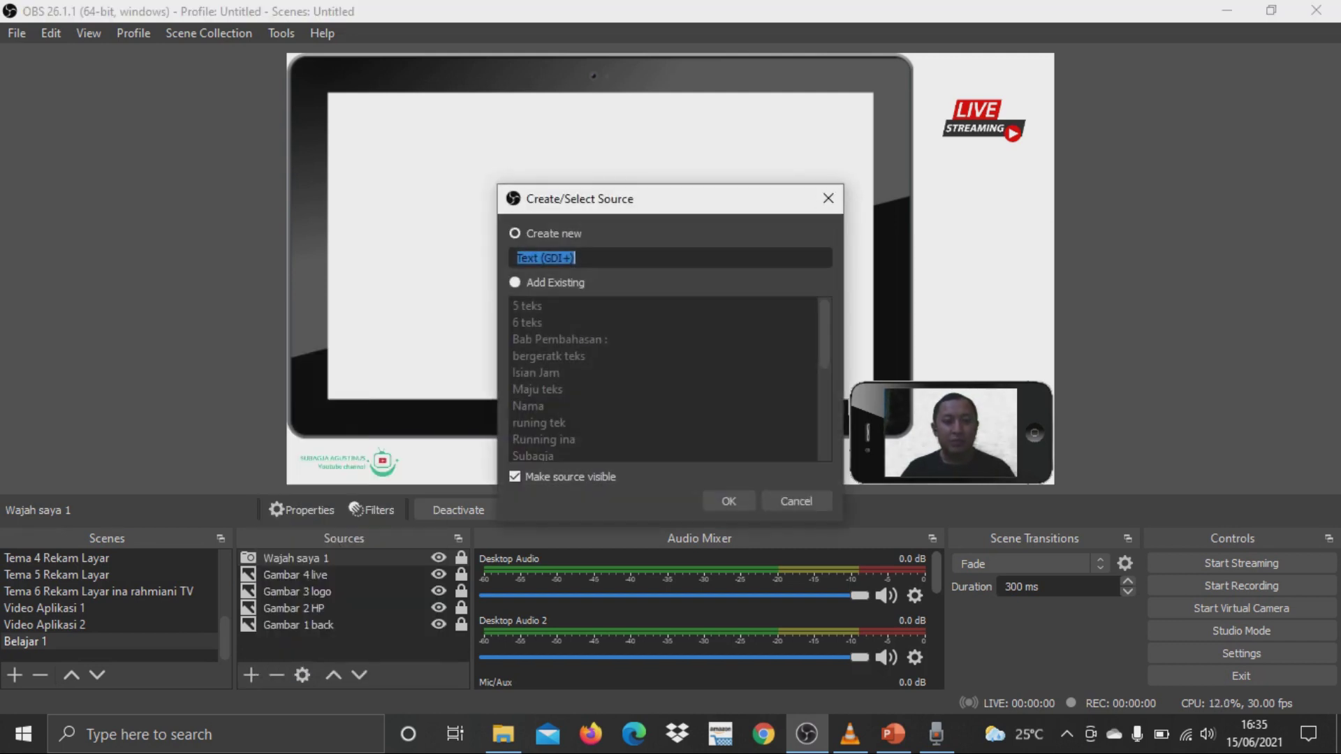
pyautogui.write('Teks')
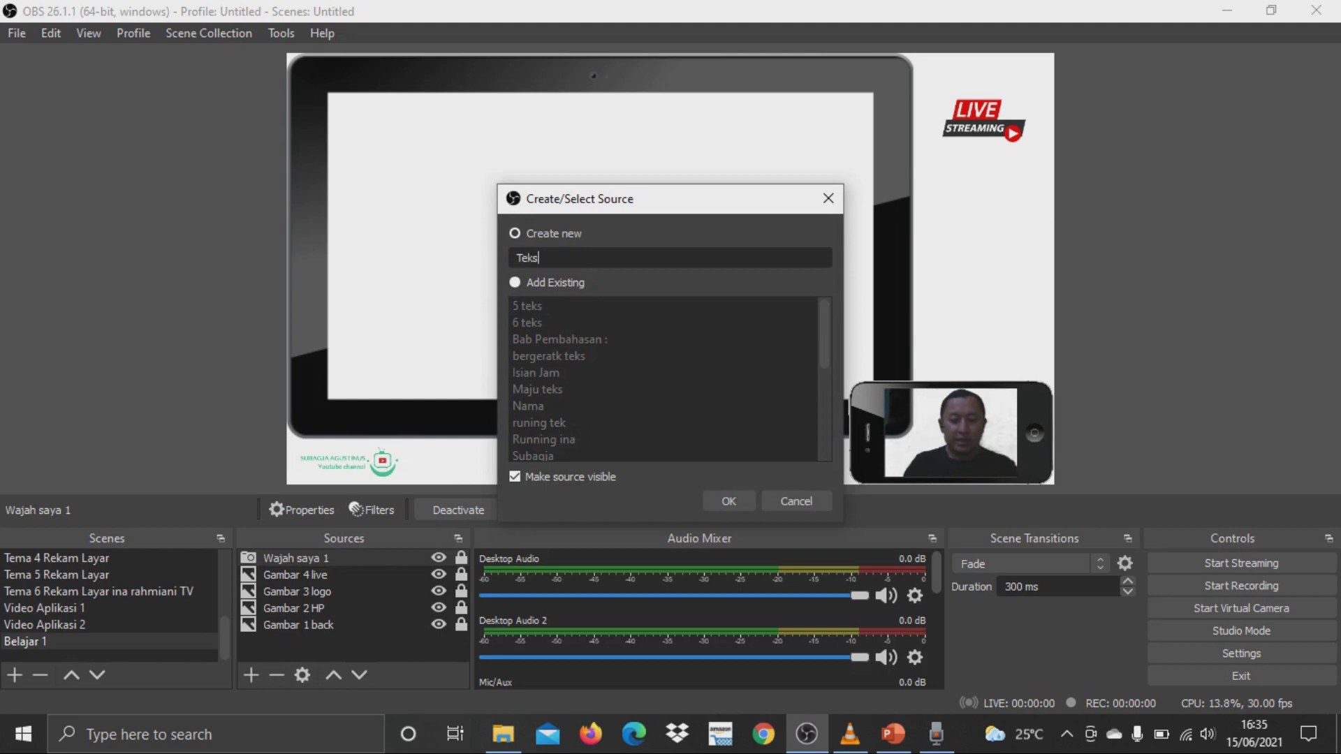
pyautogui.write(' bergerak 1')
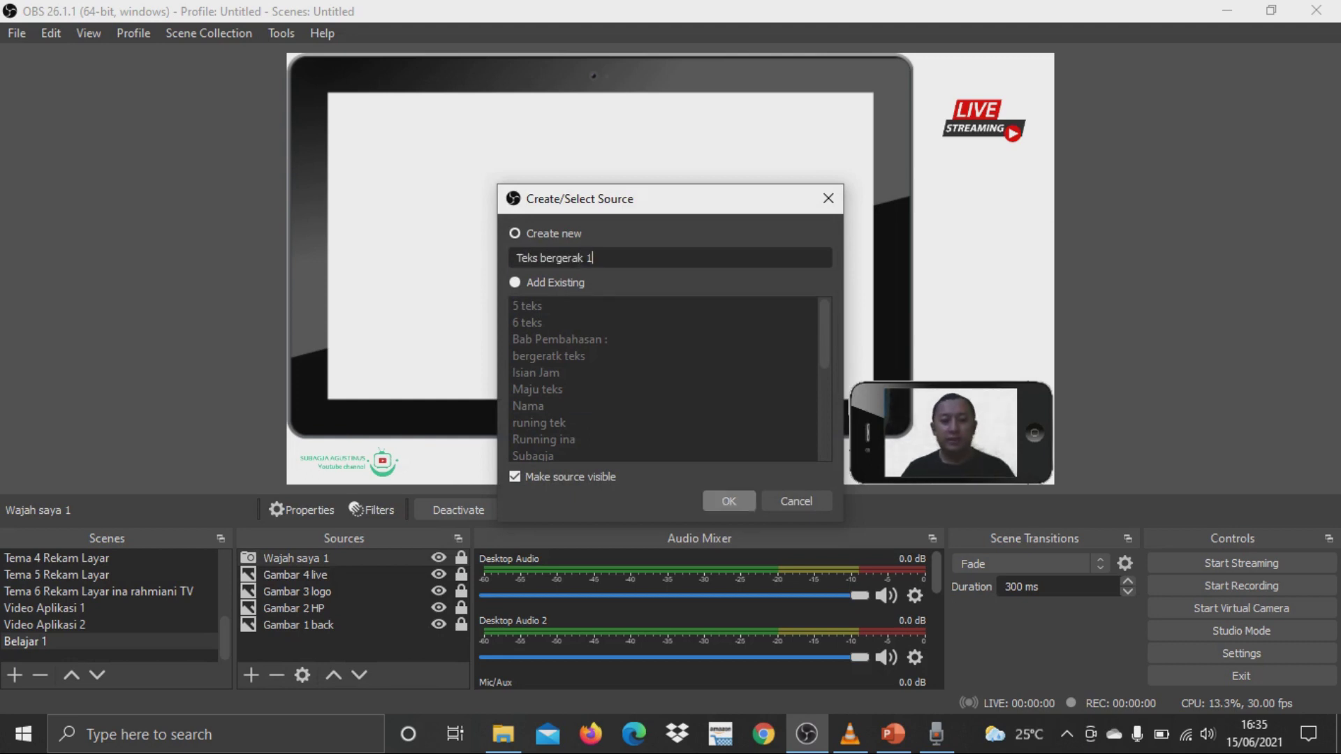
pyautogui.click(728, 501)
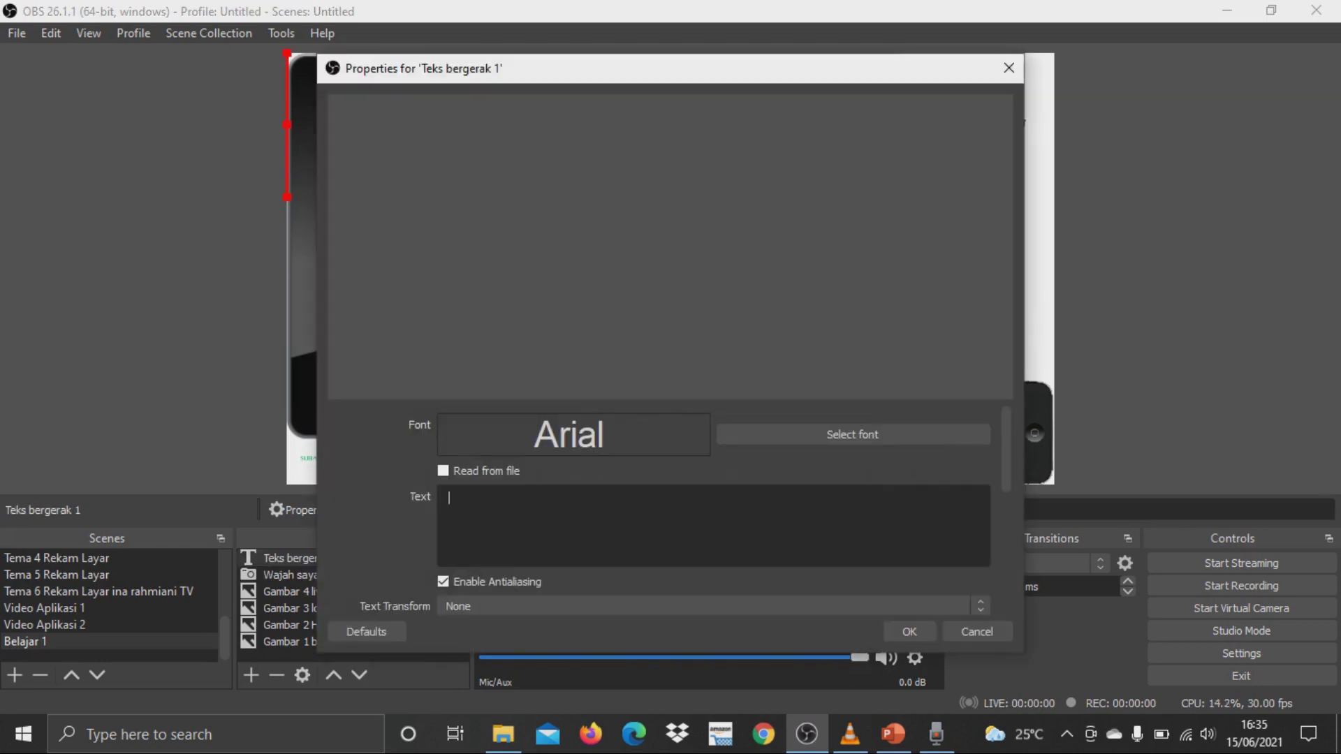
# Enter "Jangan Lupa Like, Comment, Subscribe and Share Channel Youtube :" plus the channel owner's name, and insert a long run of spaces before it
pyautogui.write('Jangan')
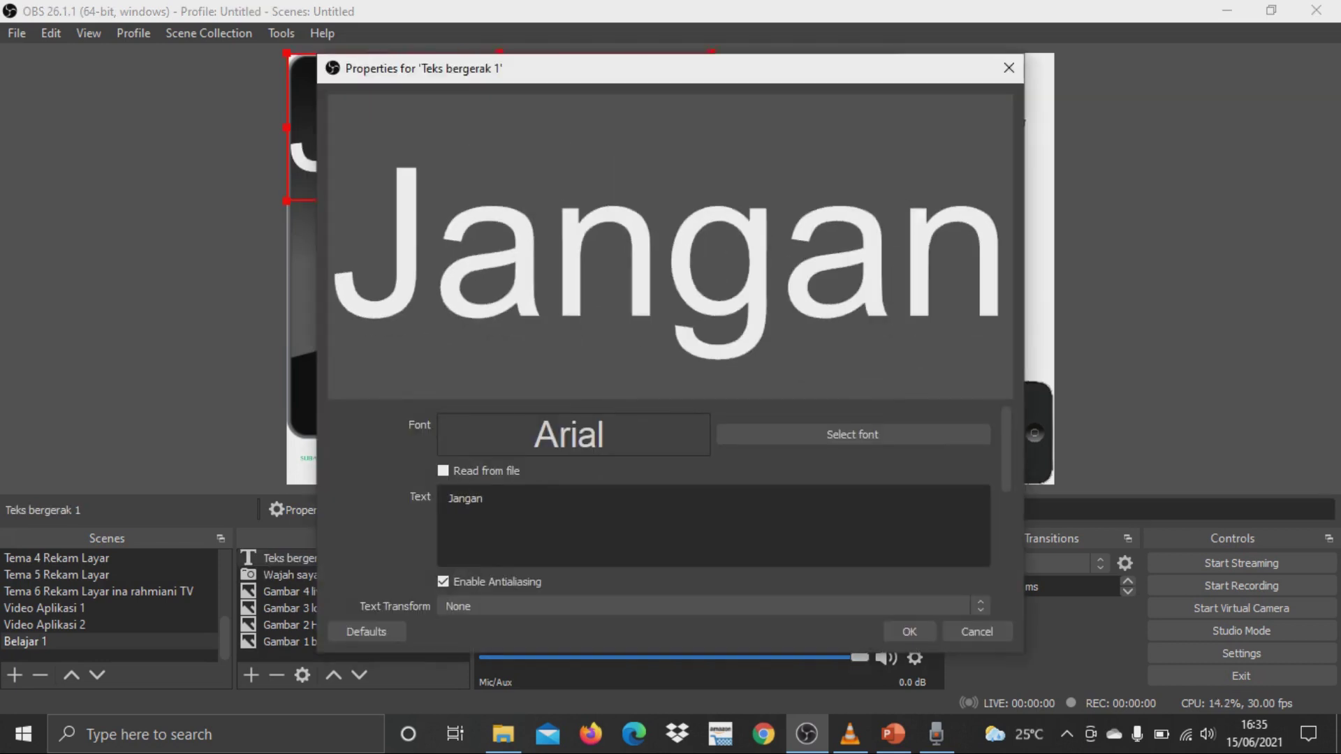
pyautogui.write(' Lupa L')
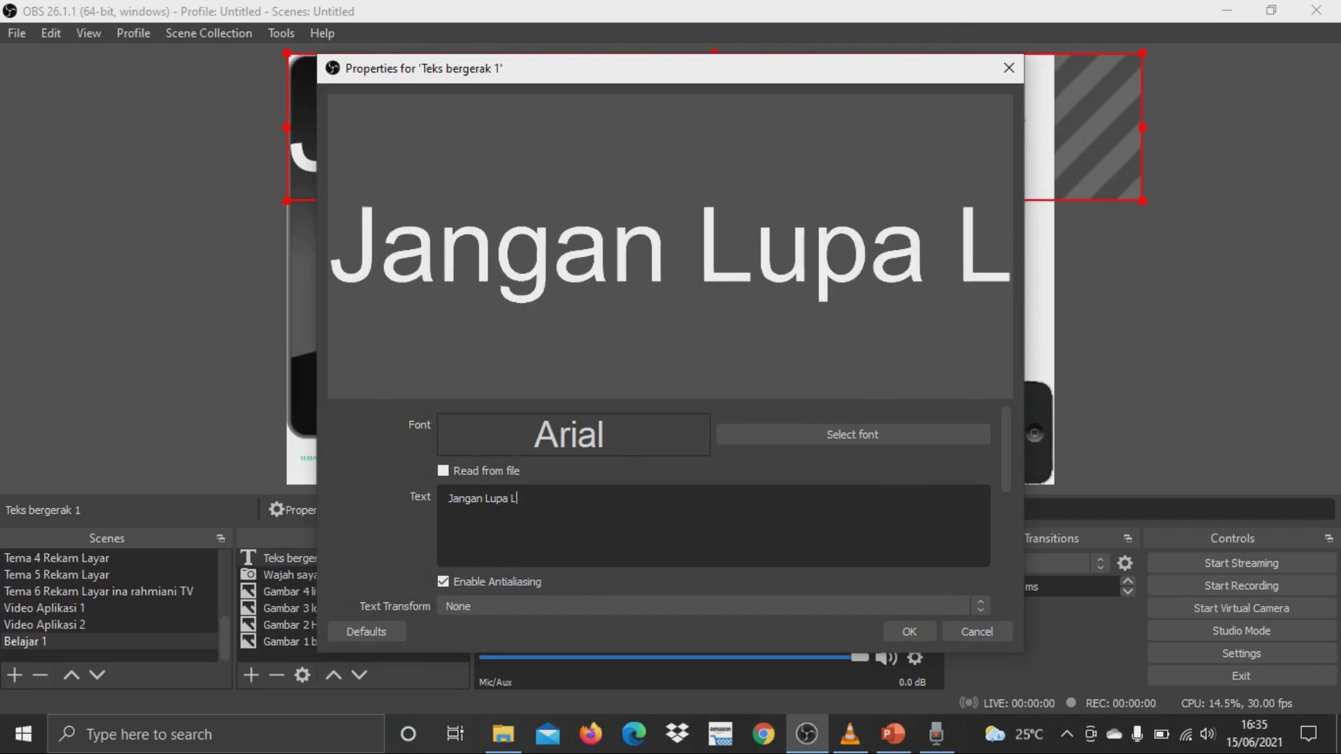
pyautogui.write('ike, C')
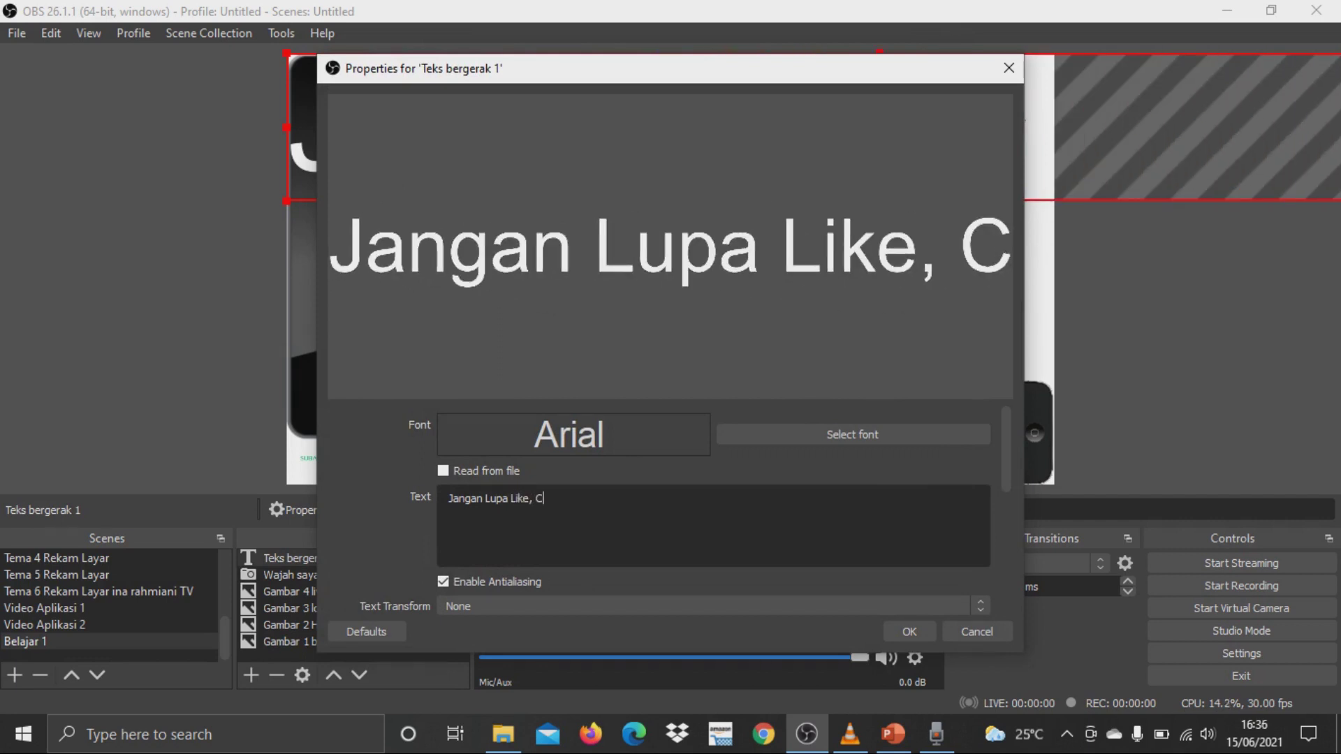
pyautogui.write('omment,')
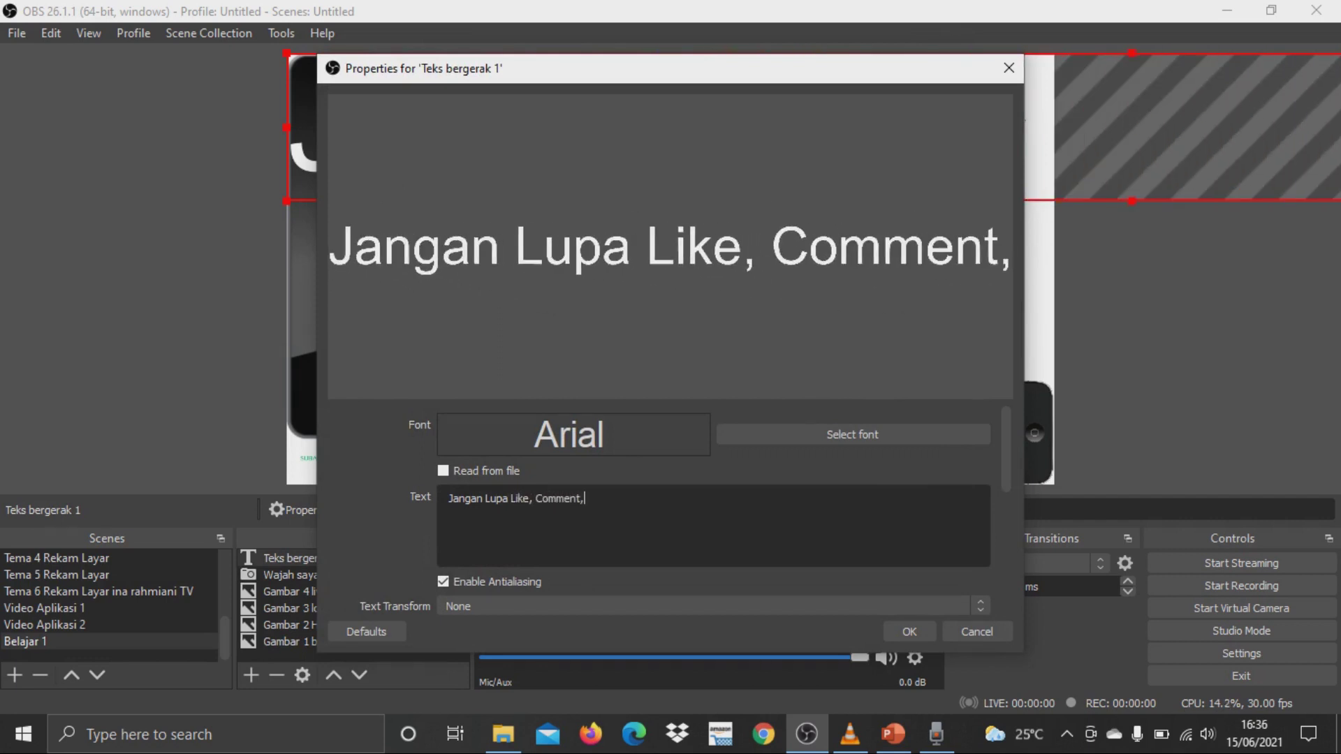
pyautogui.write(' Subs')
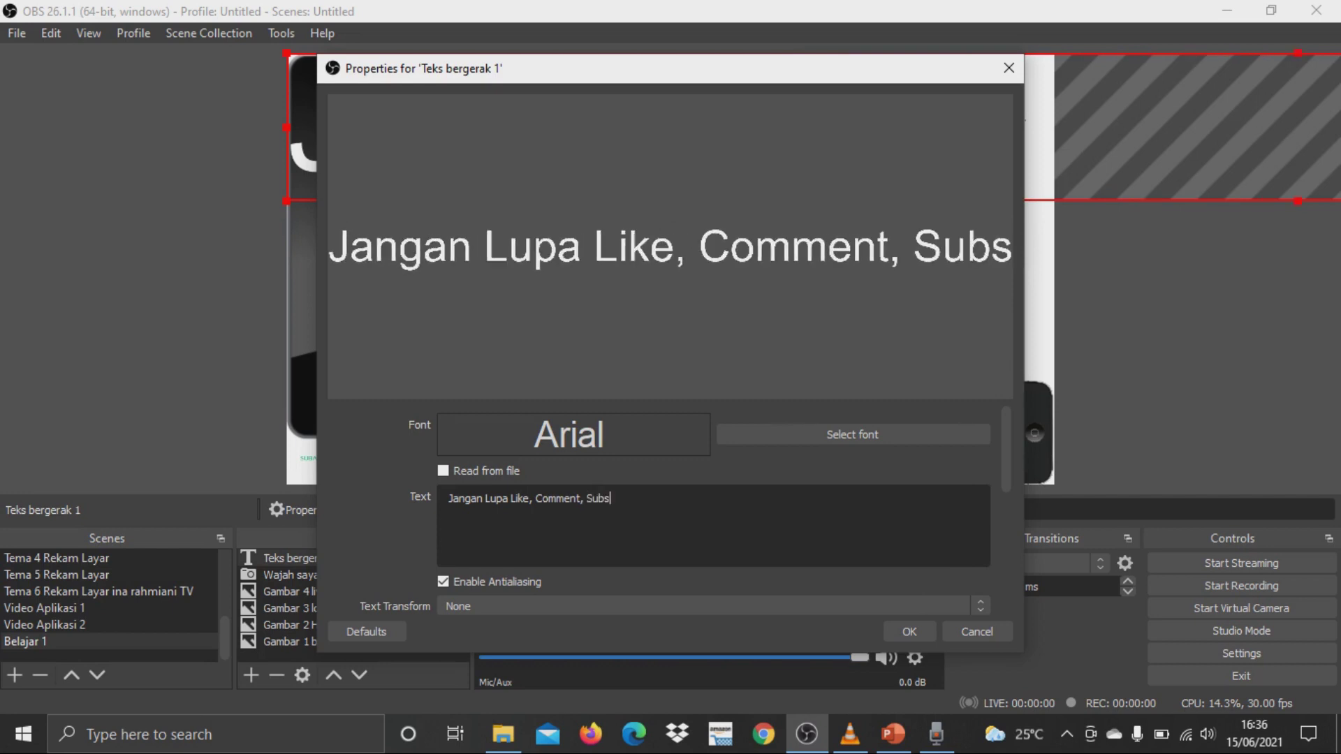
pyautogui.write('cribe')
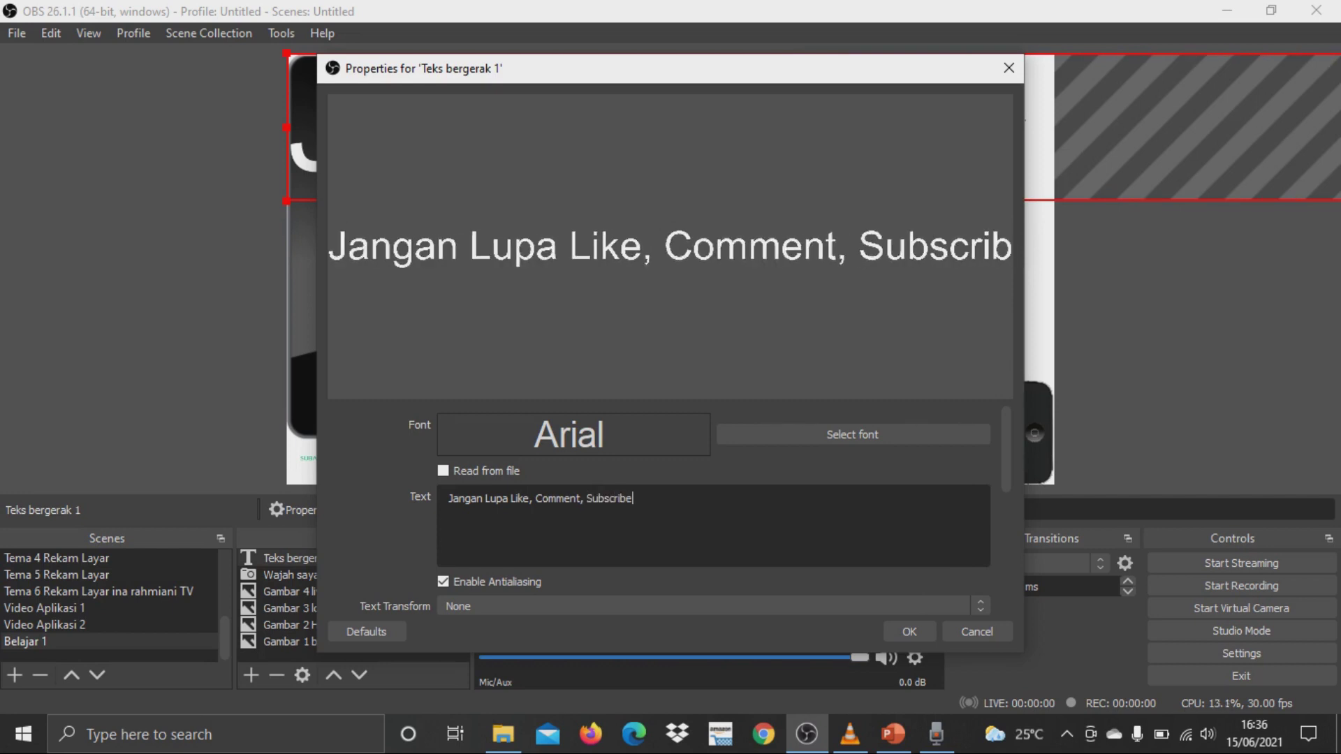
pyautogui.write(' a')
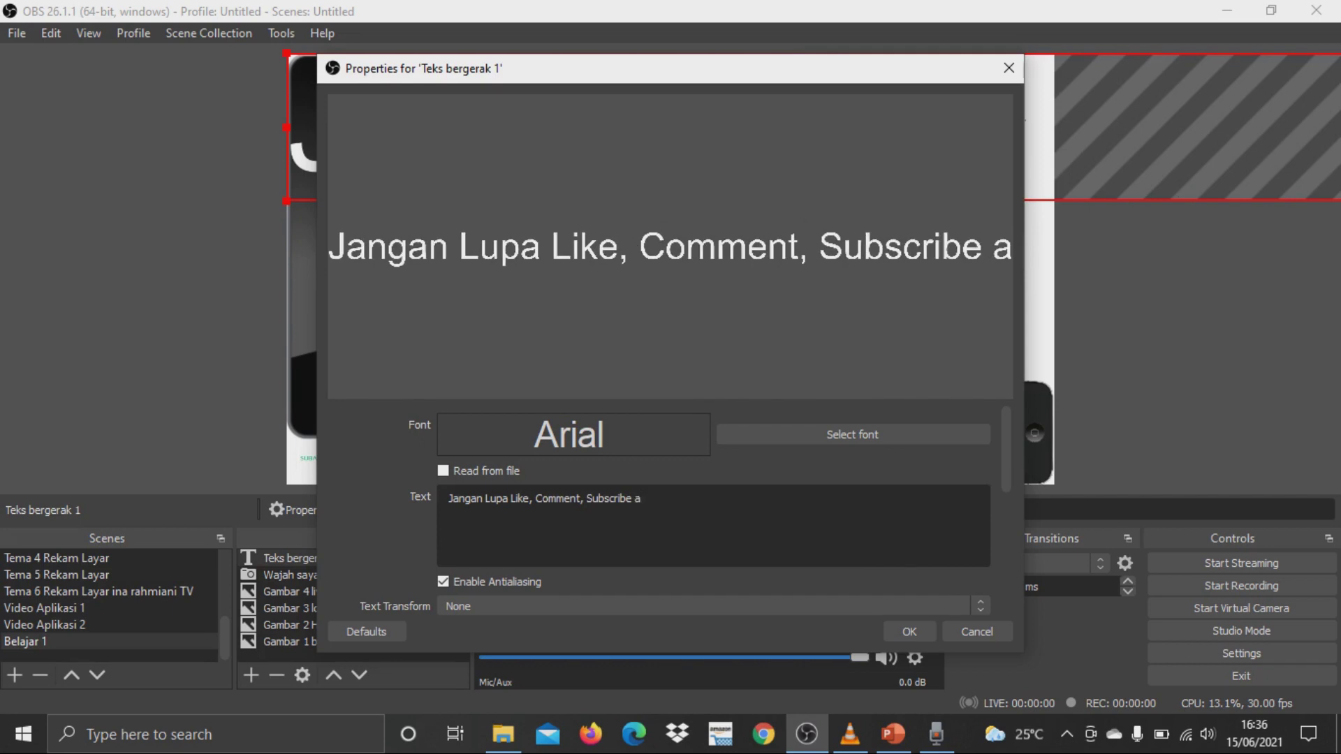
pyautogui.write('nd Sha')
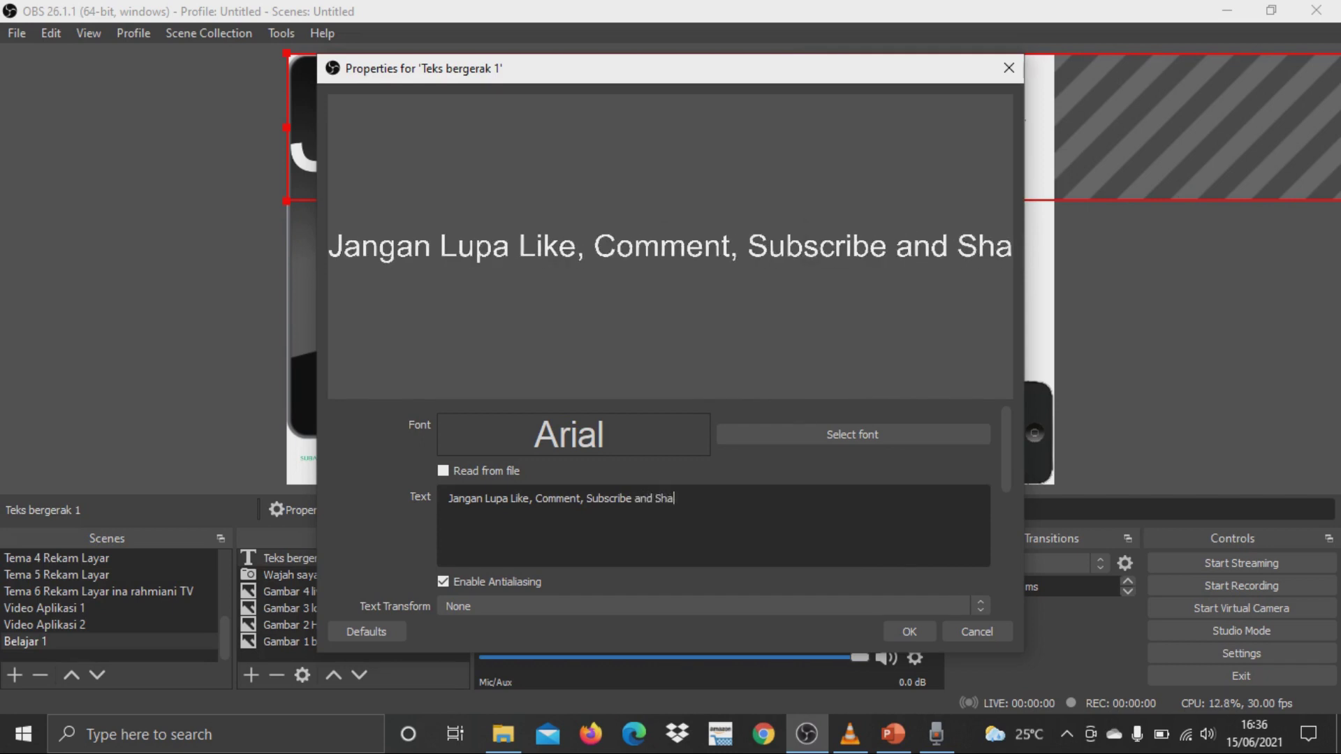
pyautogui.write('re Chann')
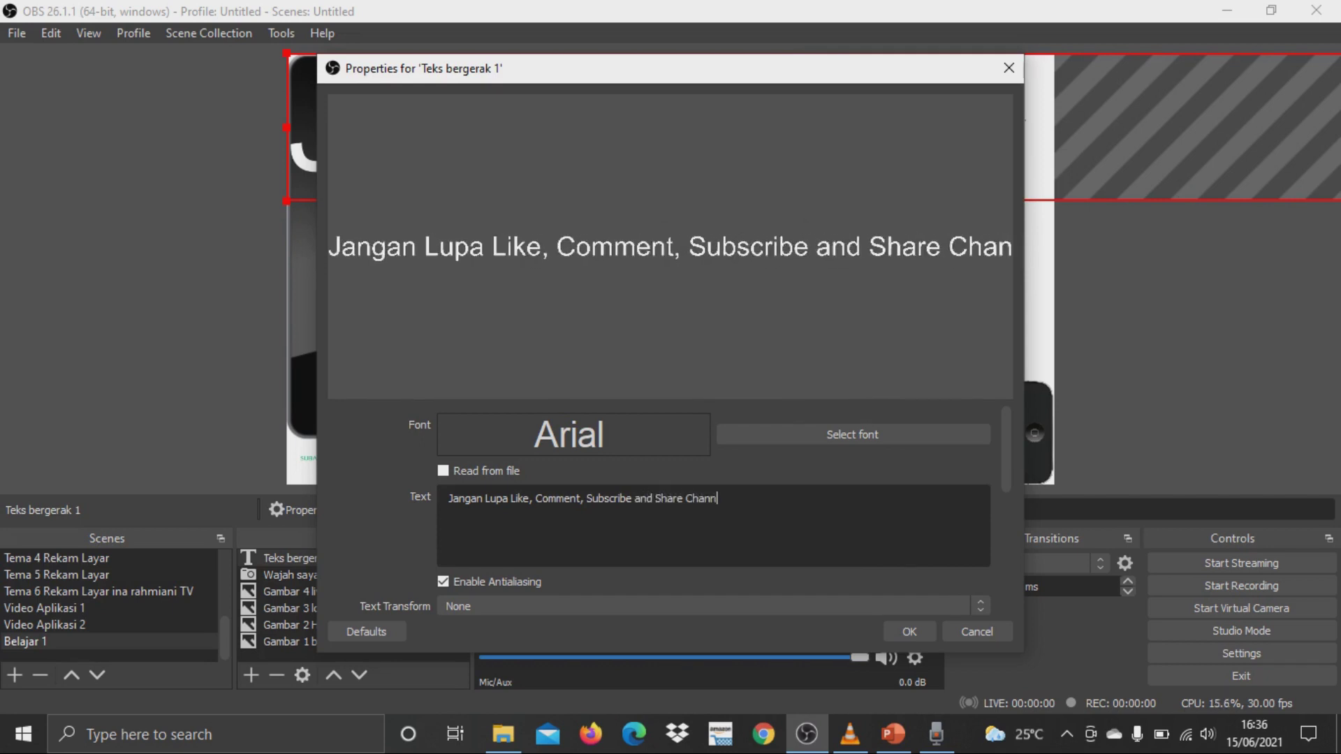
pyautogui.write('el Yo')
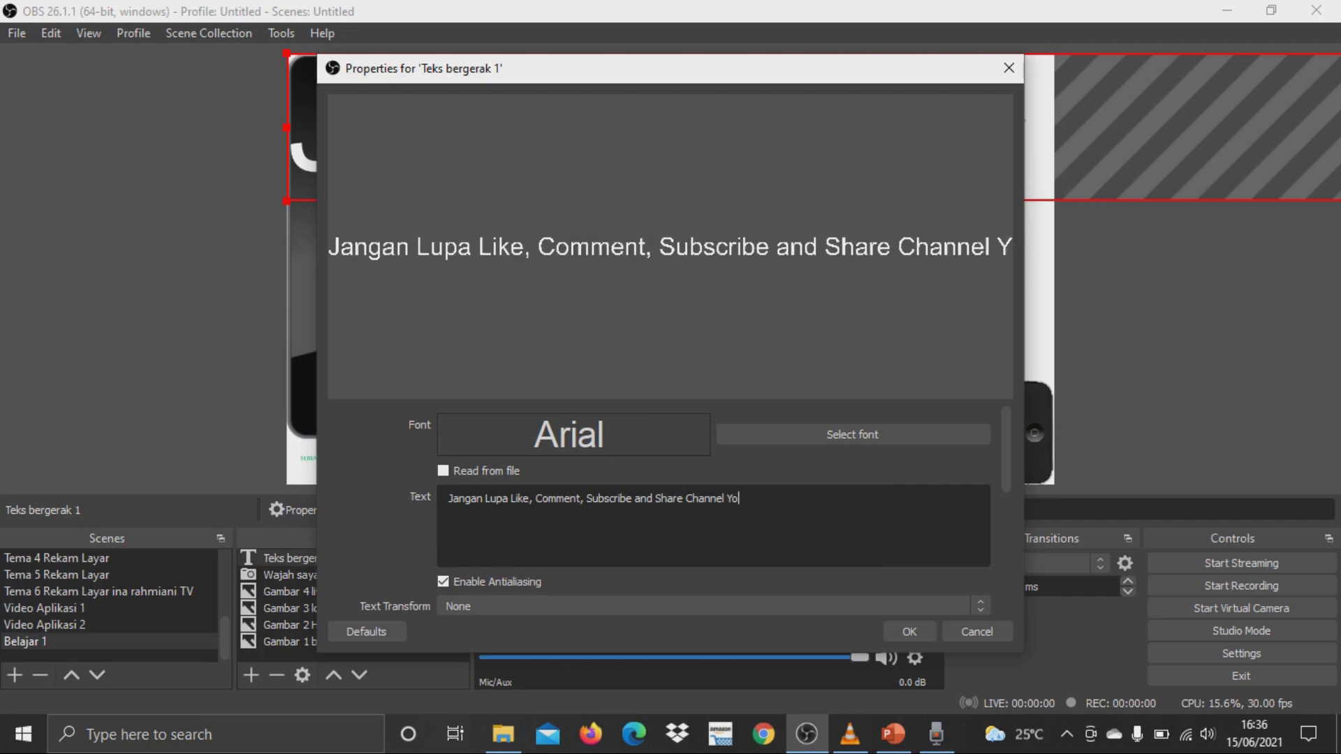
pyautogui.write('utube : Subagja Agustinus')
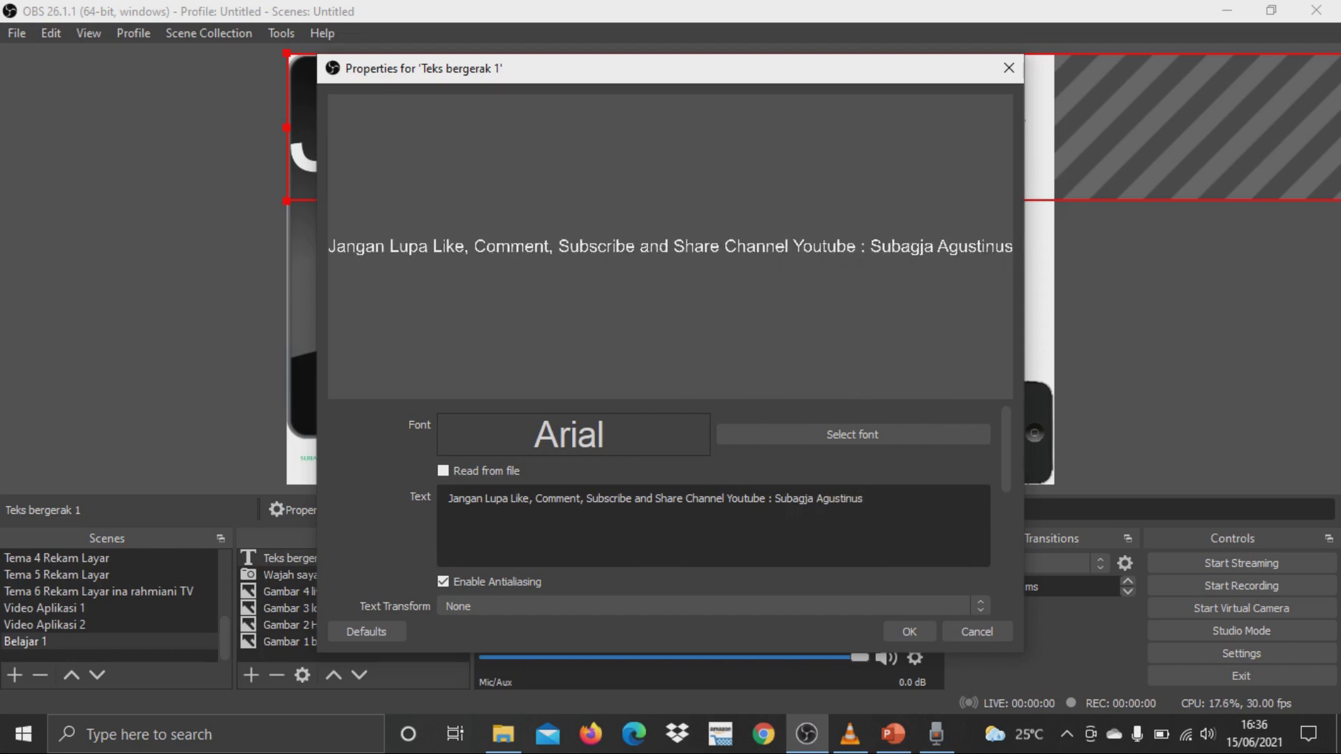
pyautogui.click(449, 499)
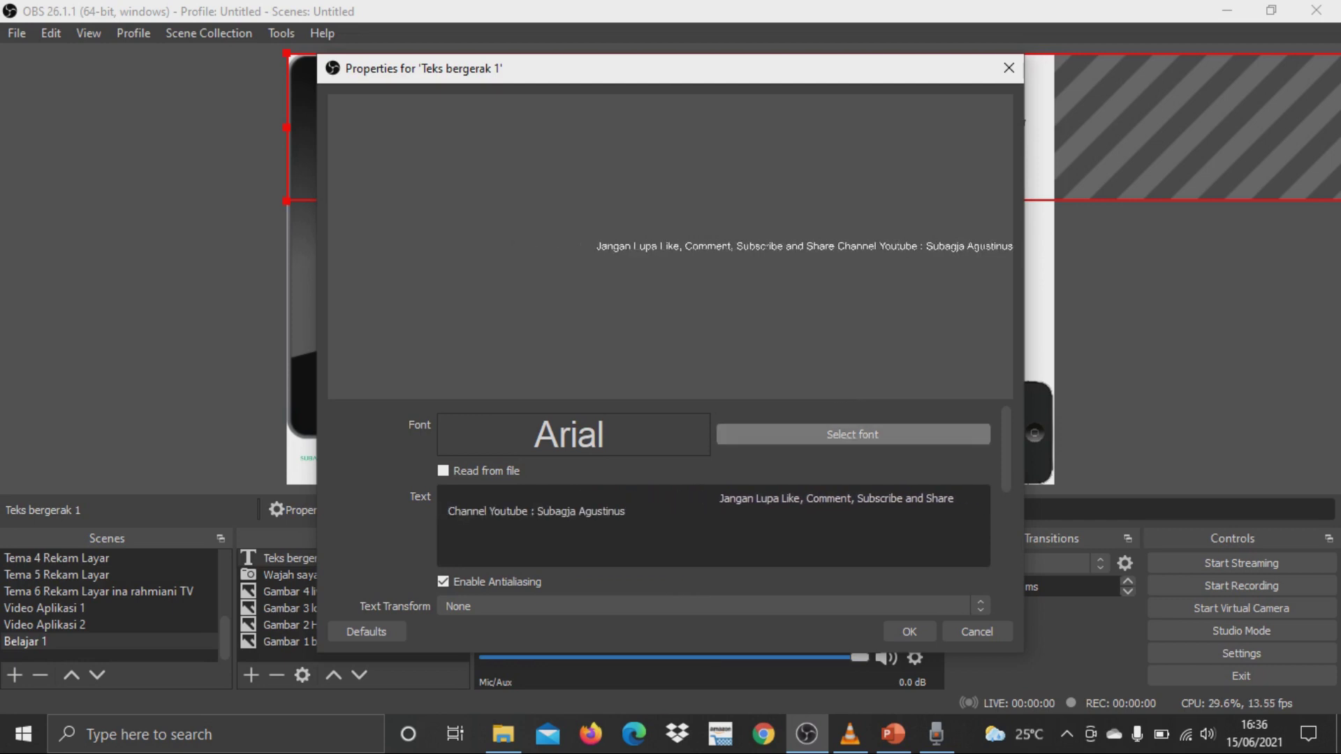
# Set the font of Teks bergerak 1 to Arial Regular, size 36
pyautogui.click(852, 434)
pyautogui.scroll(-2, 864, 307)
pyautogui.scroll(-1, 864, 303)
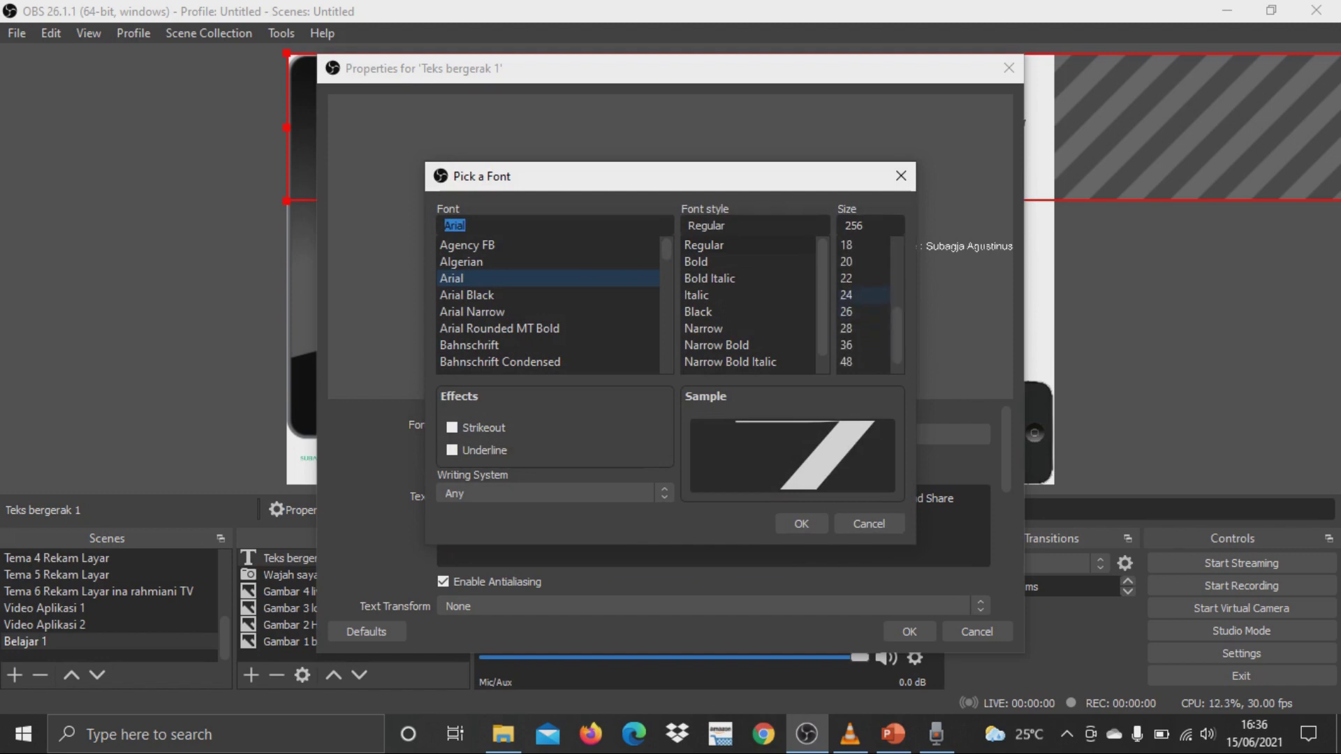
pyautogui.click(862, 345)
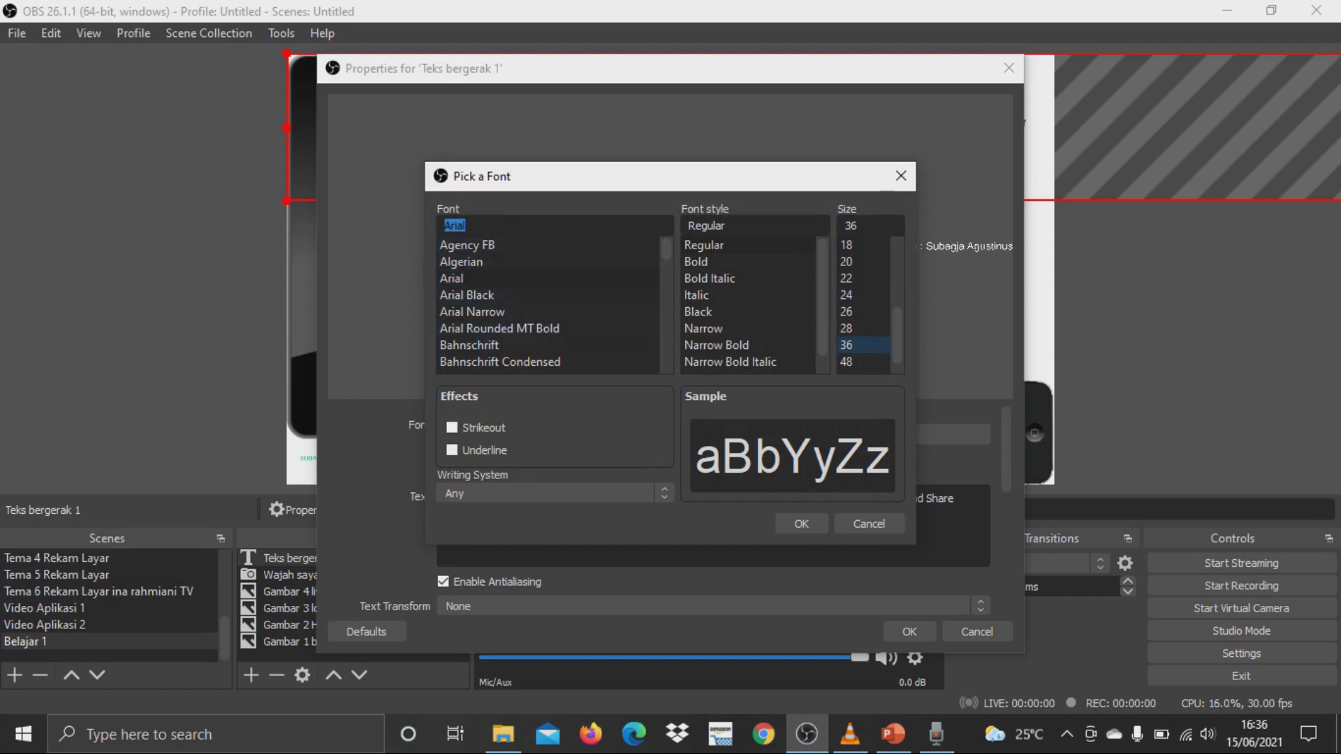
pyautogui.click(801, 523)
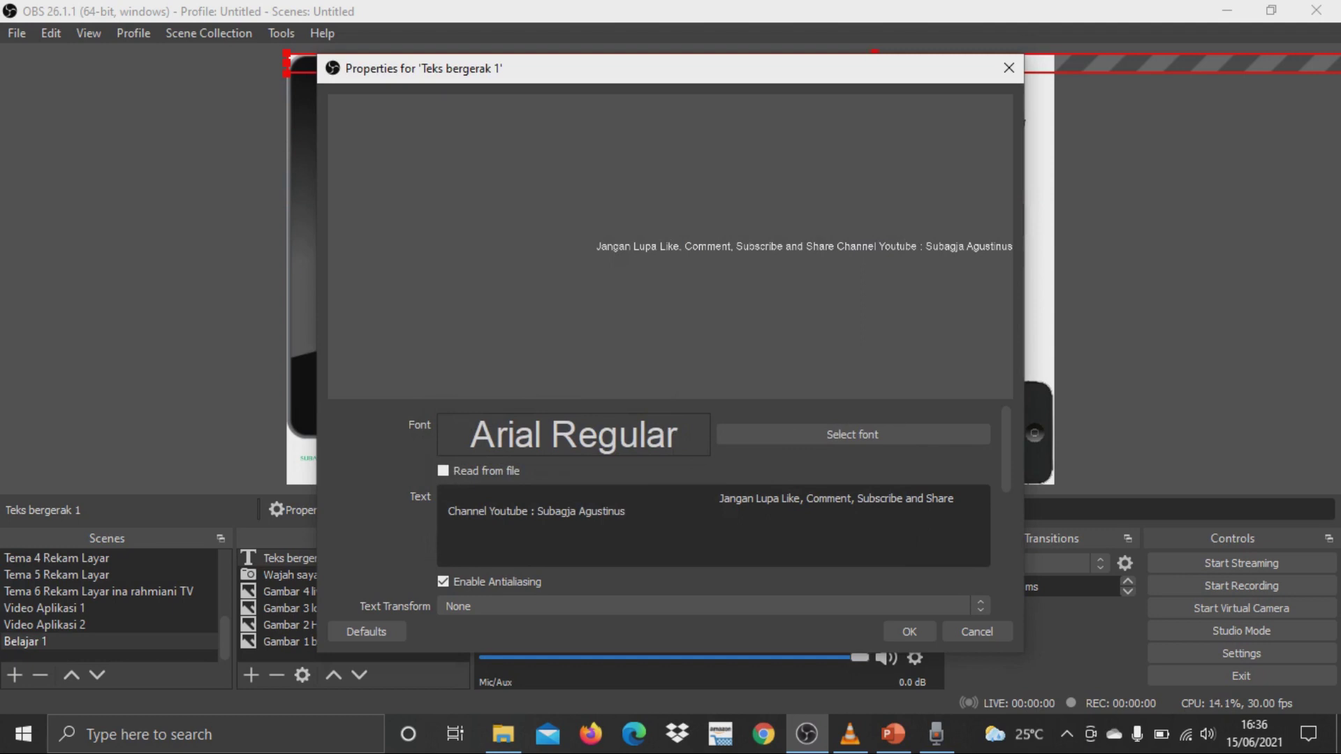
# Color the text black (#000000), apply the properties, and move the text source to the white strip below the tablet
pyautogui.scroll(-2, 671, 509)
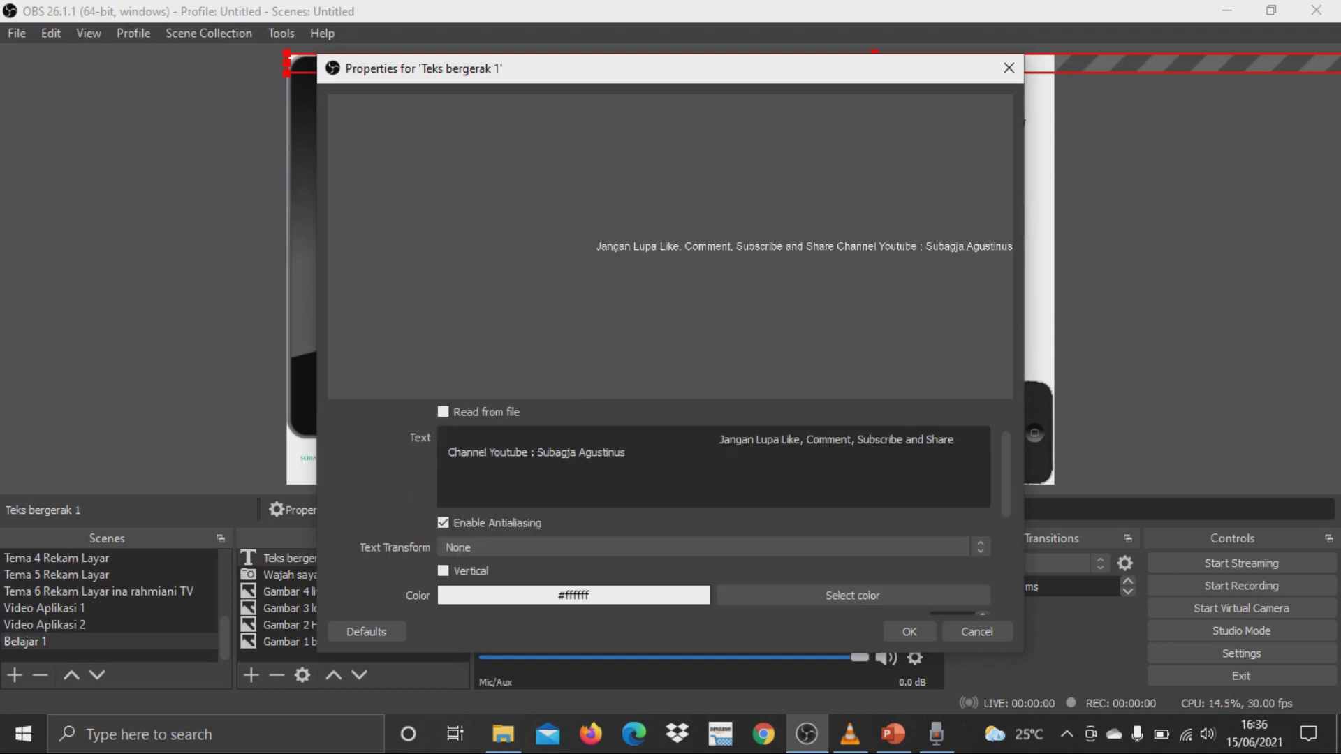
pyautogui.scroll(-2, 852, 595)
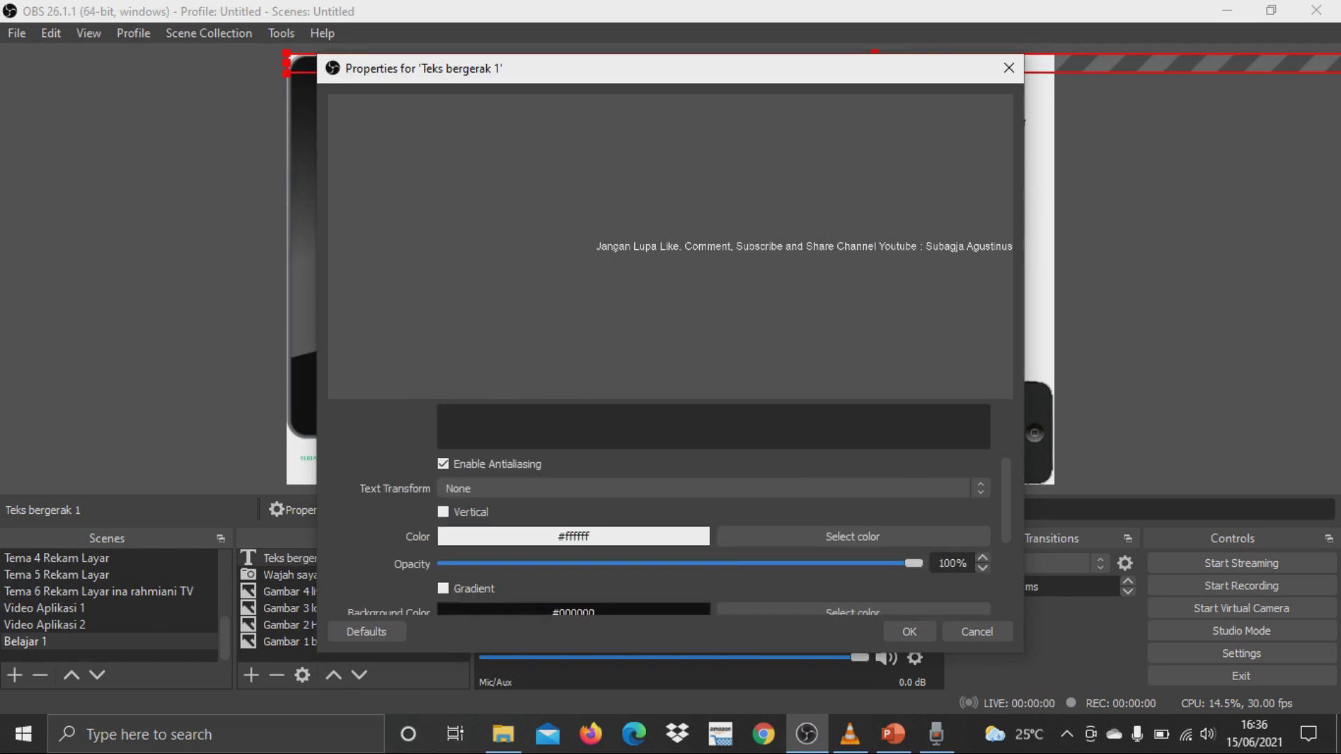
pyautogui.click(852, 536)
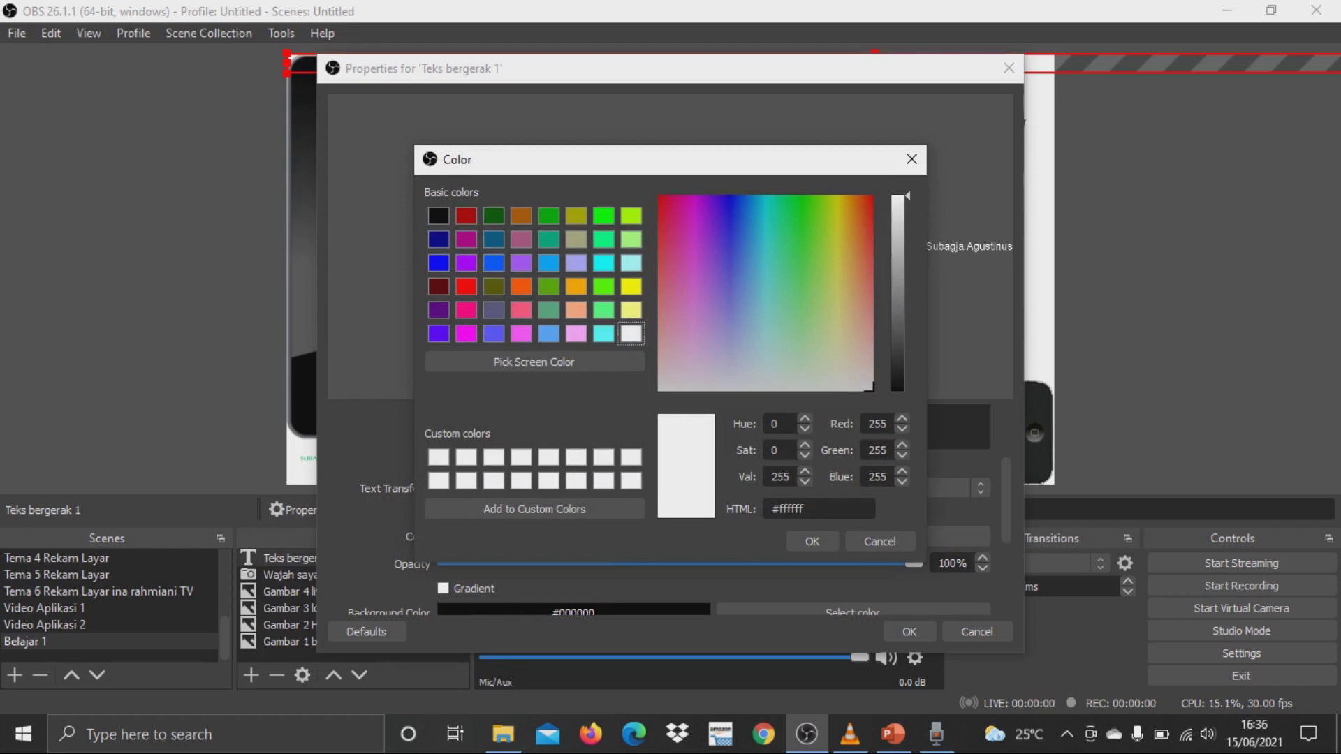
pyautogui.click(438, 216)
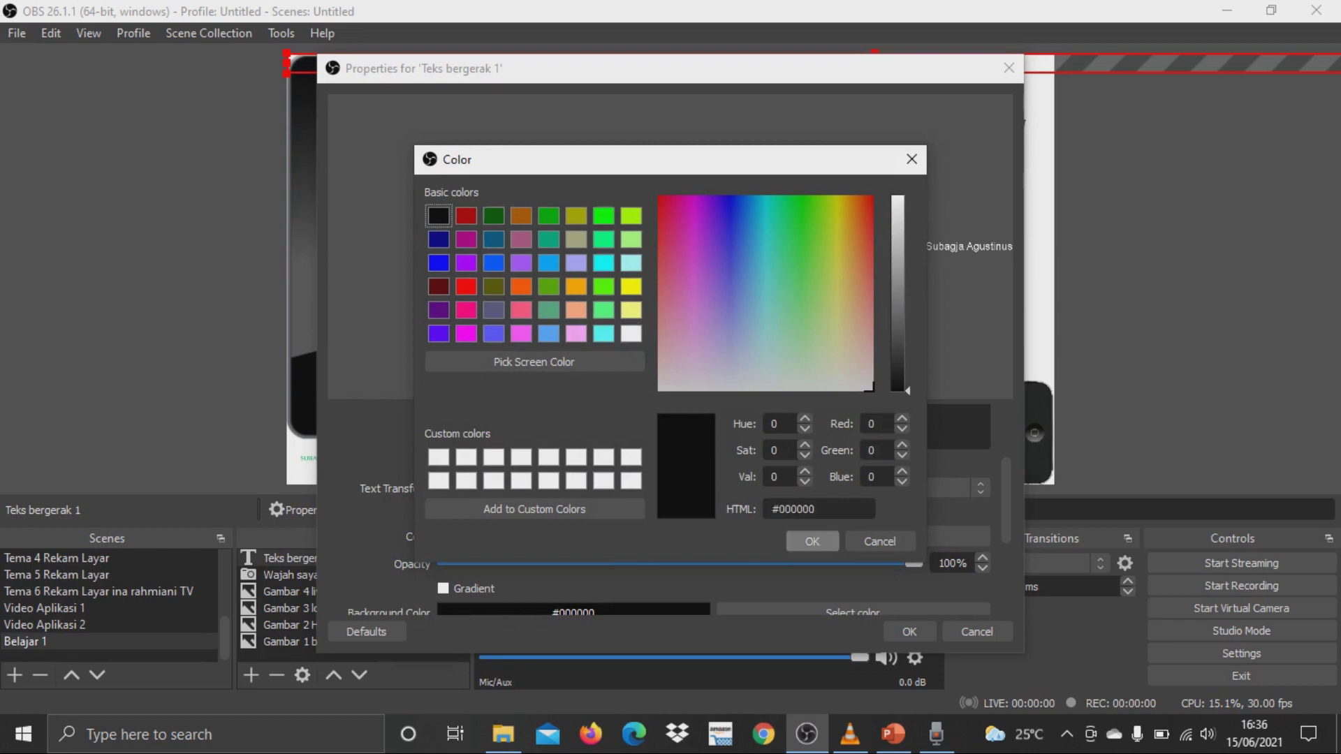
pyautogui.click(812, 542)
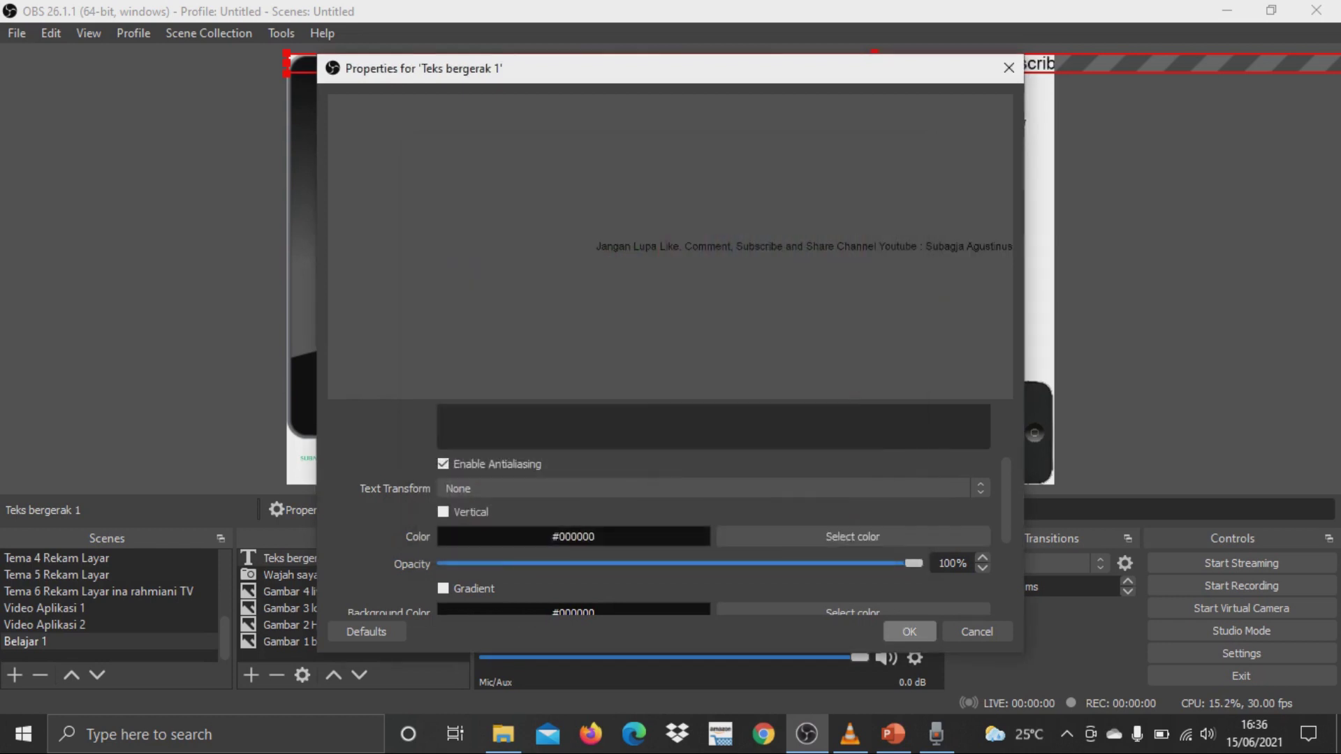
pyautogui.click(909, 631)
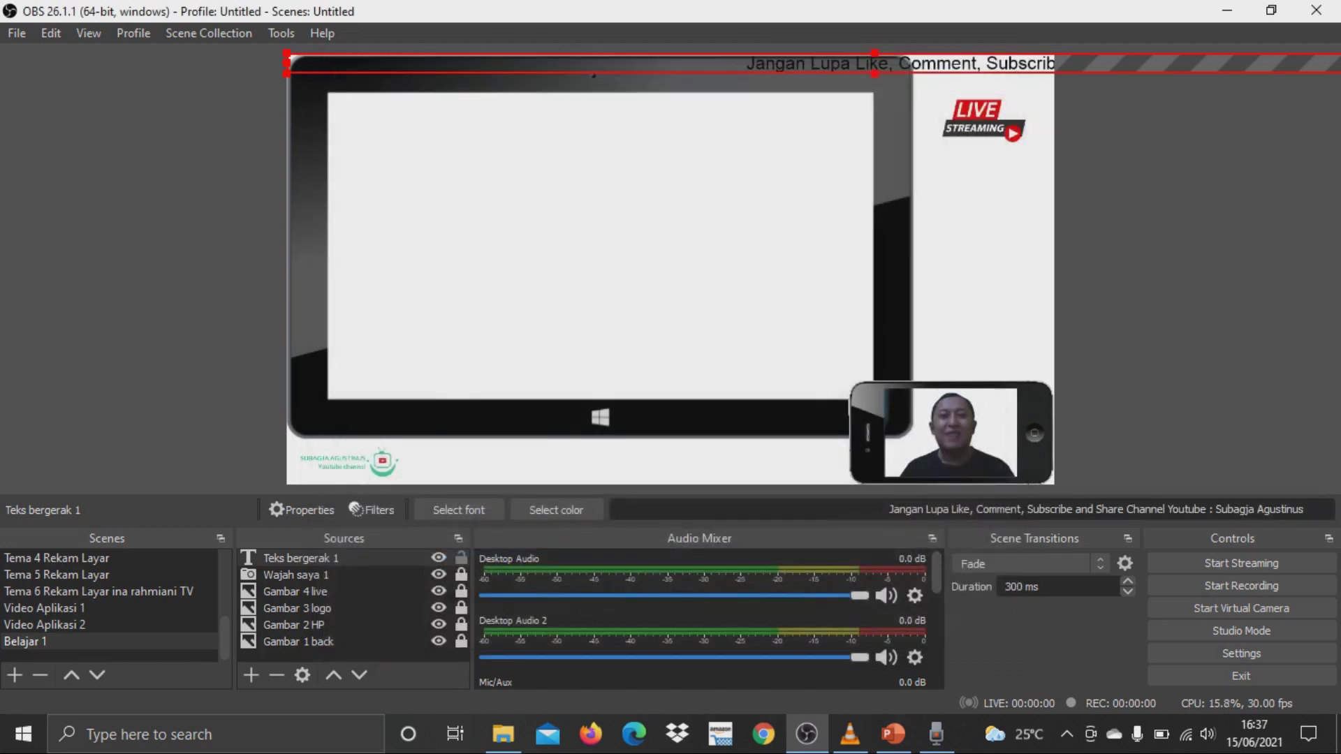
pyautogui.moveTo(875, 63); pyautogui.dragTo(609, 451)
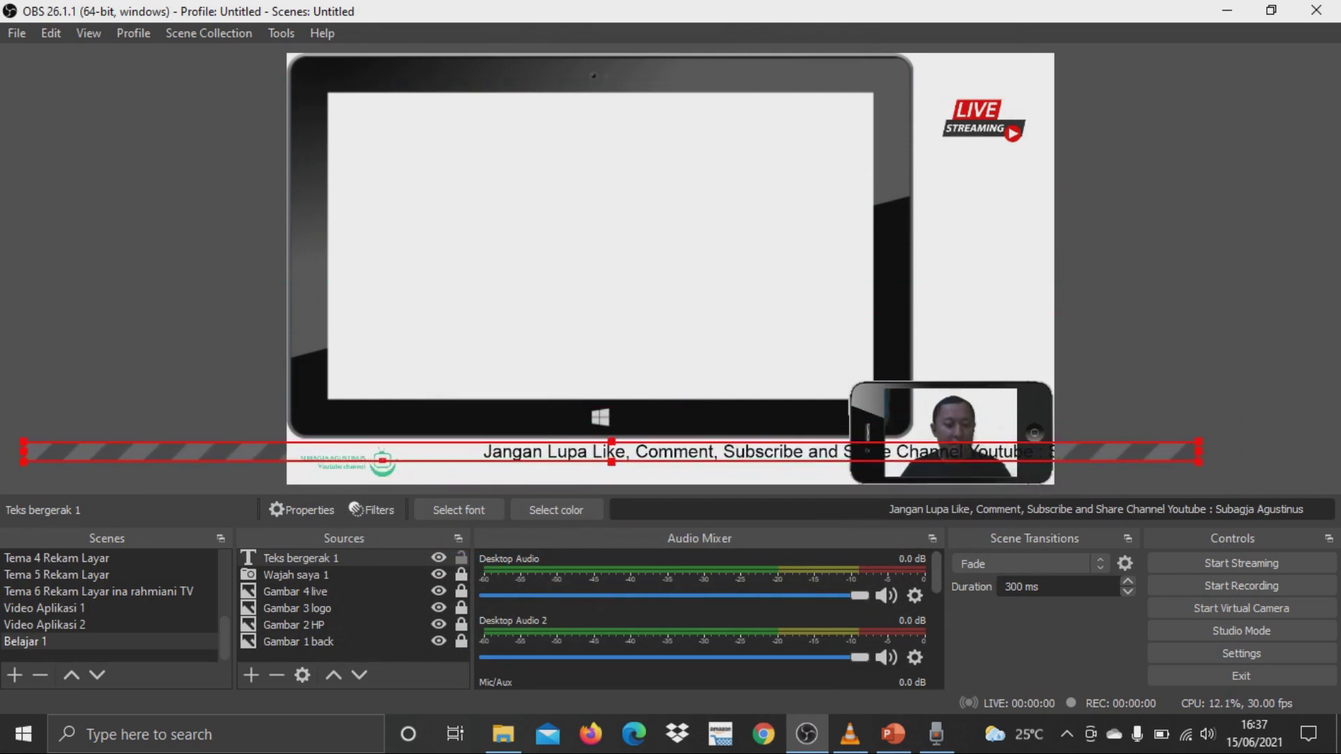
# Crop the empty leading part off the running text source and move it beside the channel logo
pyautogui.press('alt')
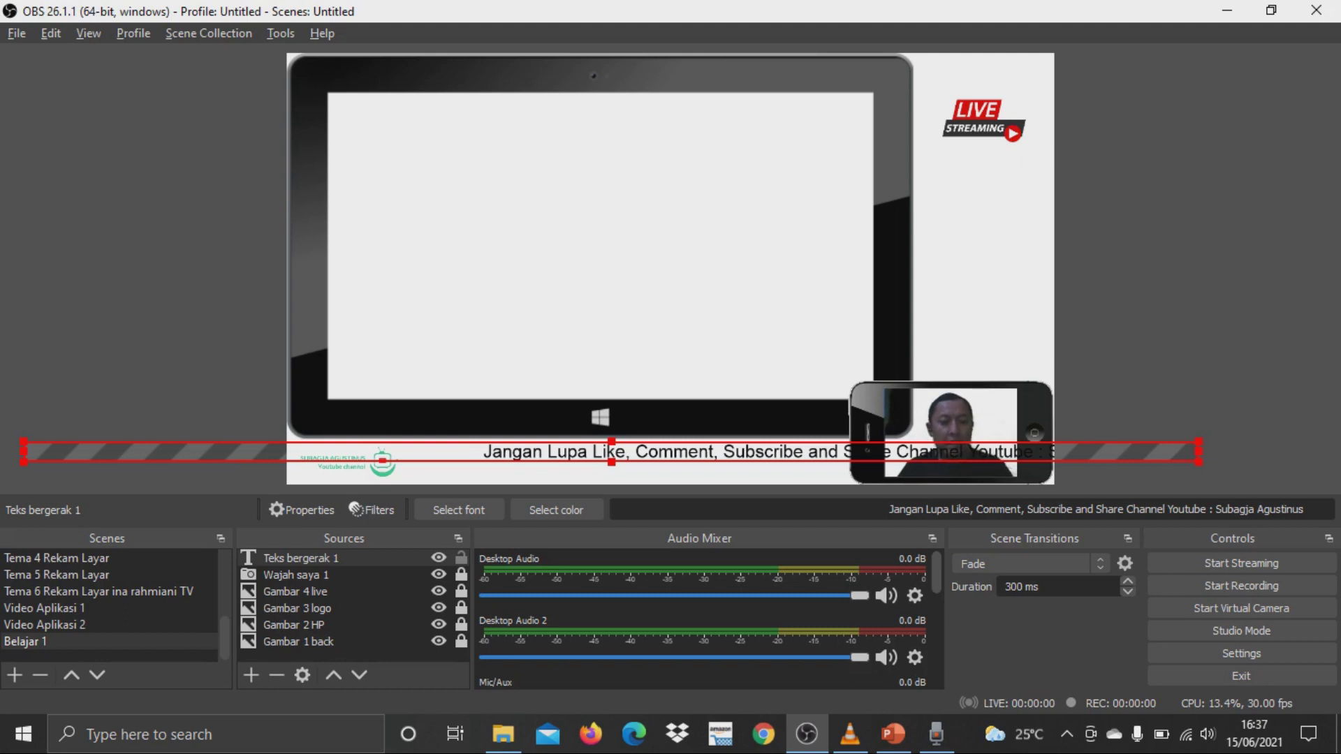
pyautogui.moveTo(23, 452); pyautogui.dragTo(477, 452)
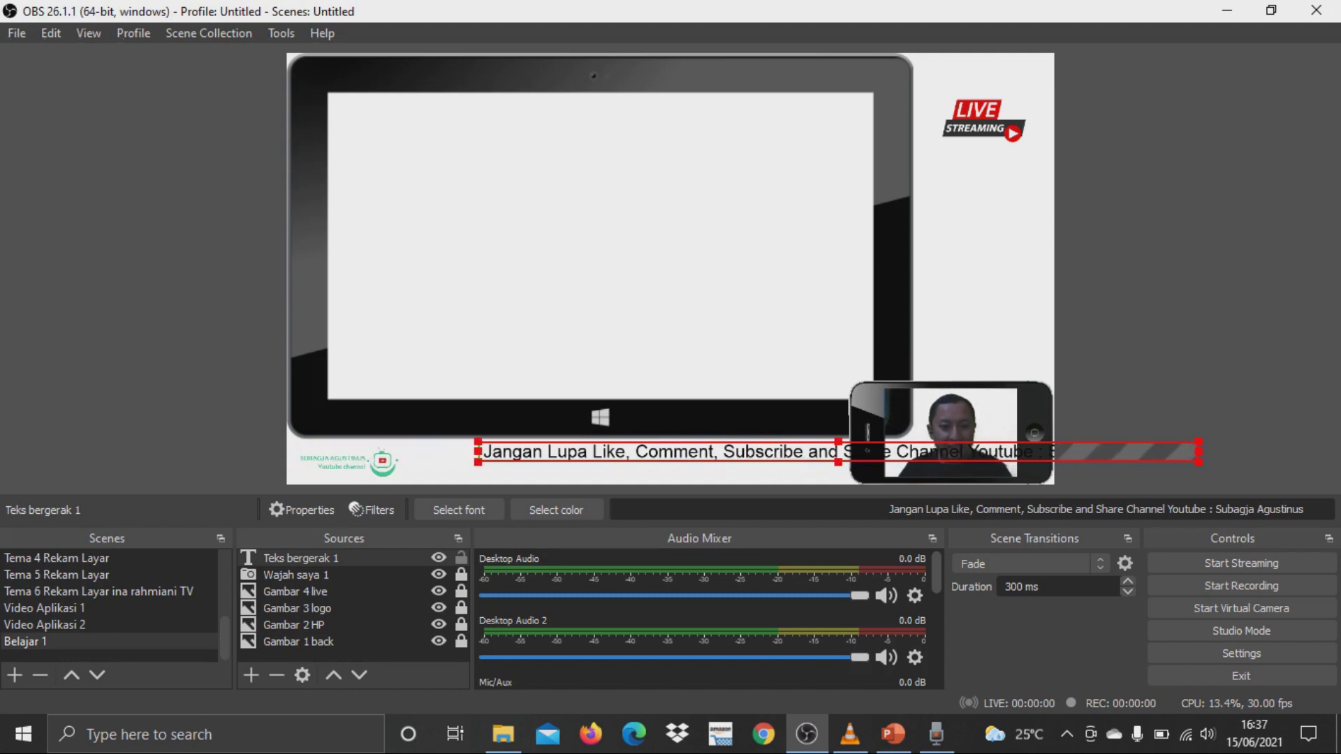
pyautogui.moveTo(628, 452); pyautogui.dragTo(551, 459)
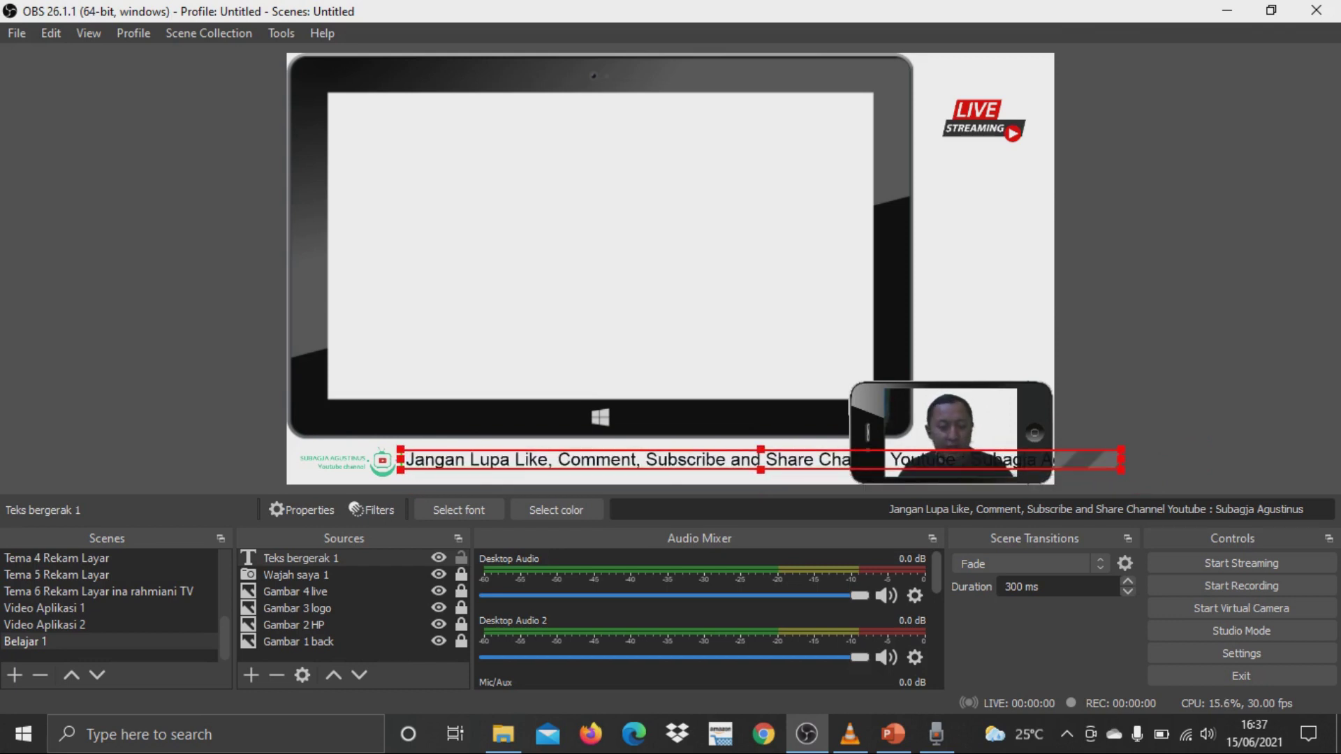
# Crop the text source's trailing end at the phone frame and nudge it to fit between the logo and phone
pyautogui.press('alt')
pyautogui.moveTo(1121, 460); pyautogui.dragTo(846, 459)
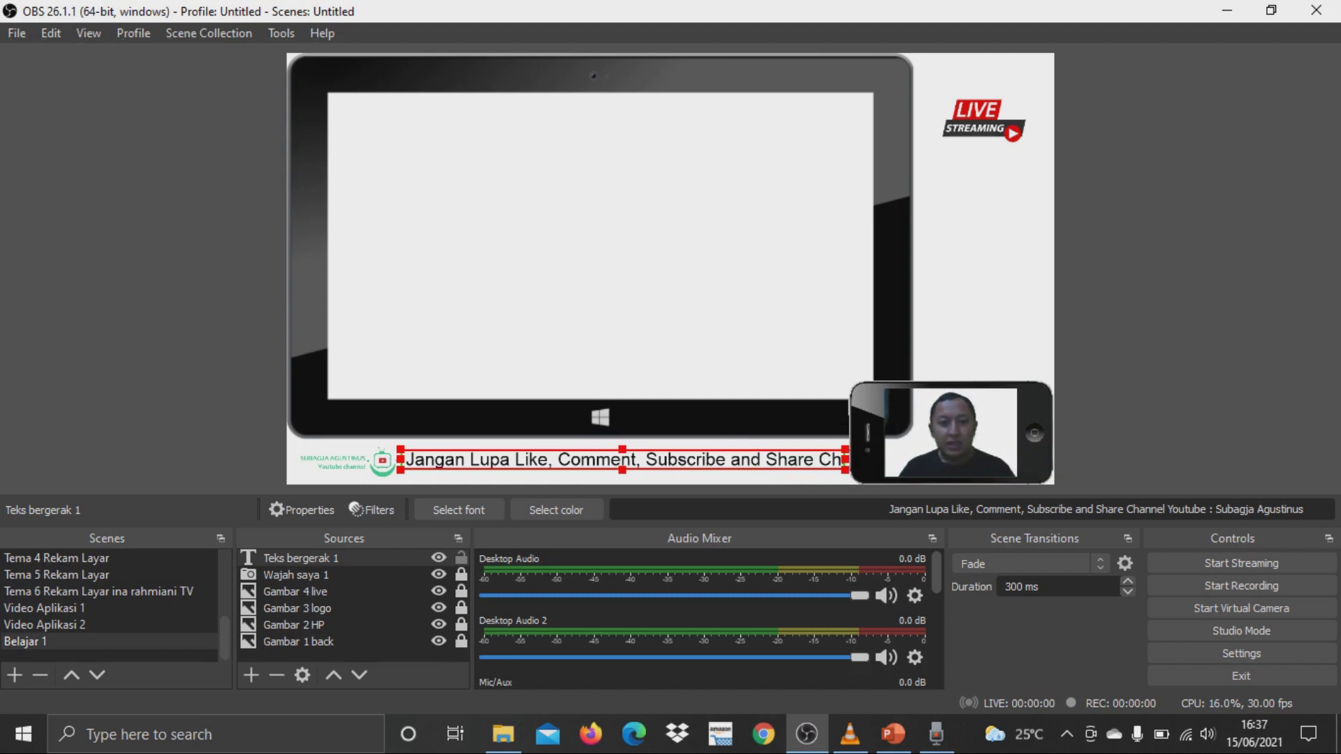
pyautogui.click(600, 280)
pyautogui.moveTo(625, 459); pyautogui.dragTo(628, 460)
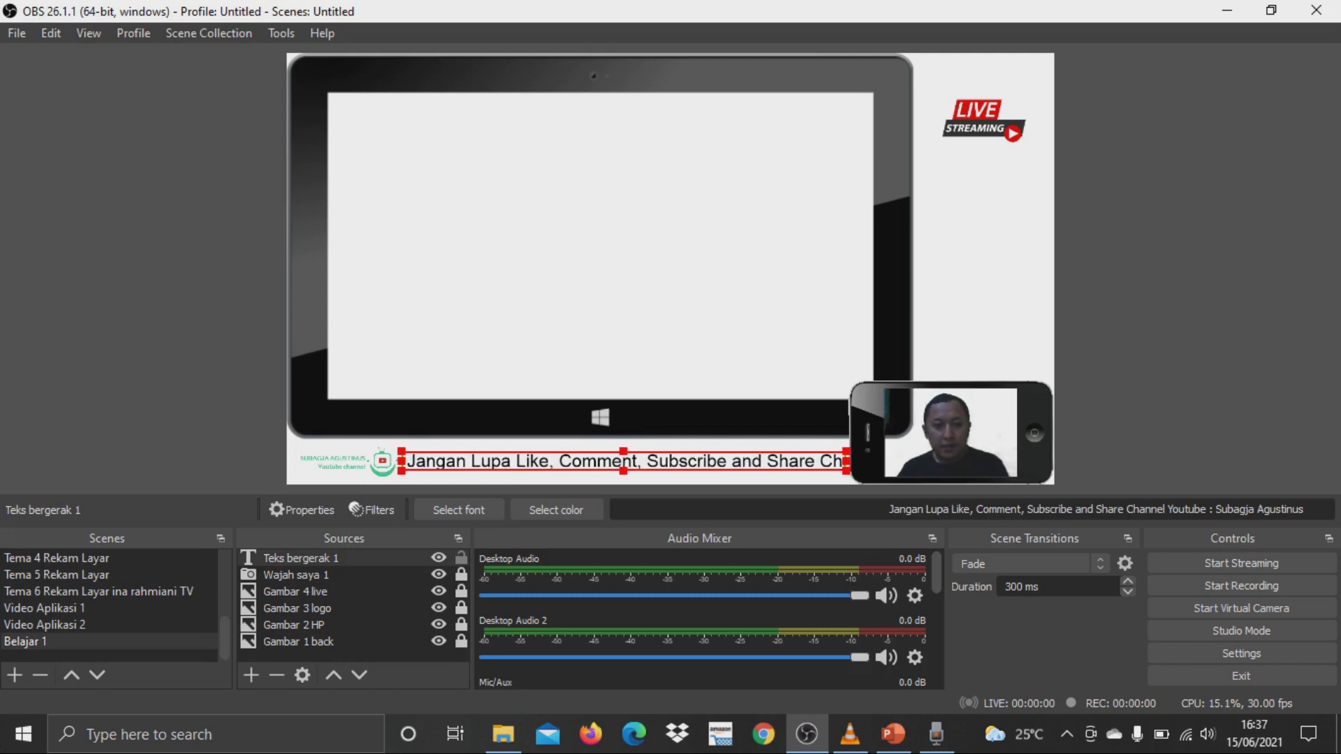
pyautogui.press('Escape')
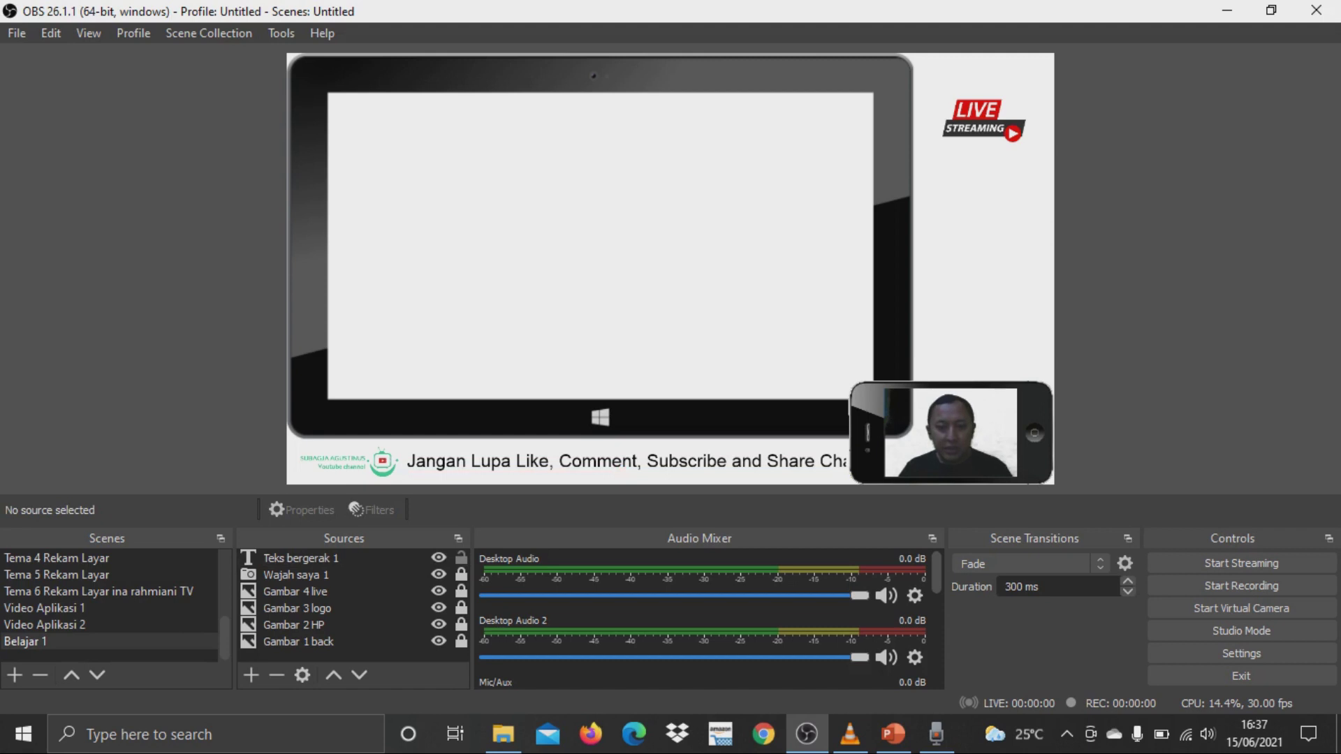
pyautogui.click(623, 461)
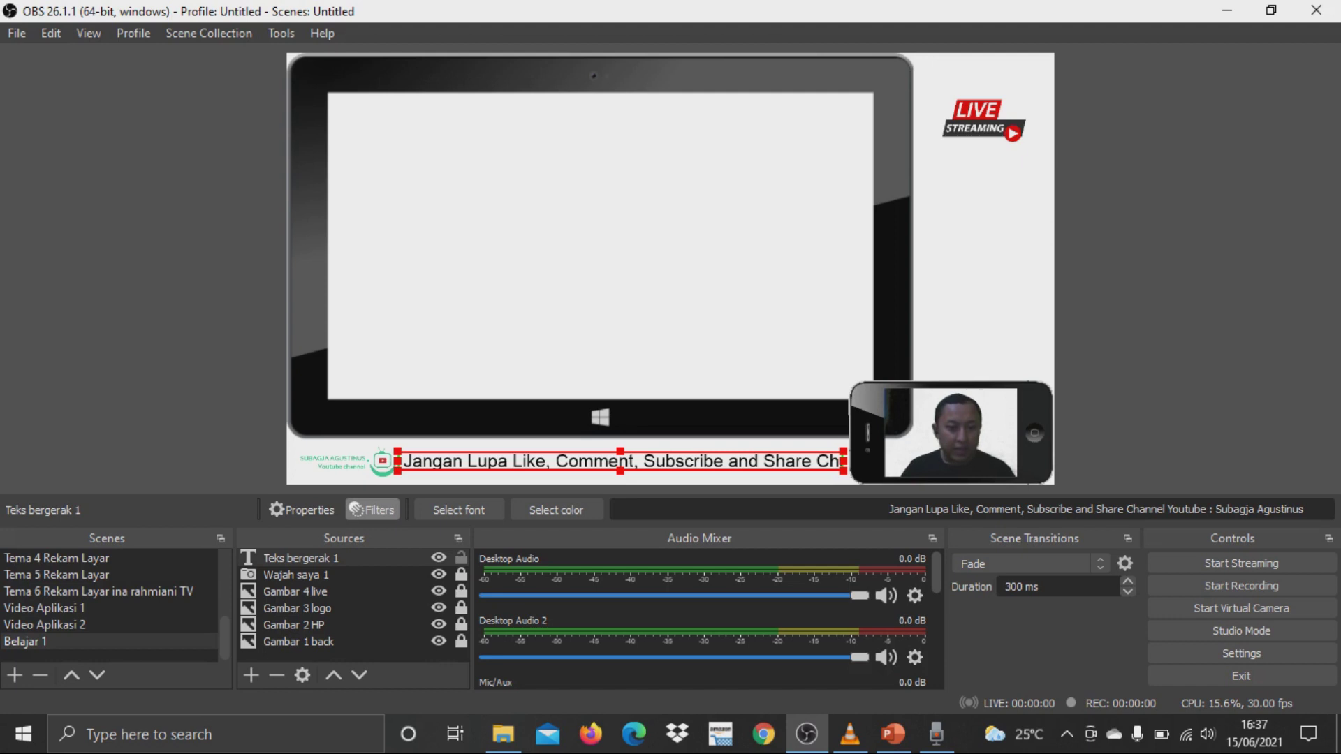
# Add a Scroll filter with a horizontal speed of 124 to Teks bergerak 1 and lock the source
pyautogui.click(372, 509)
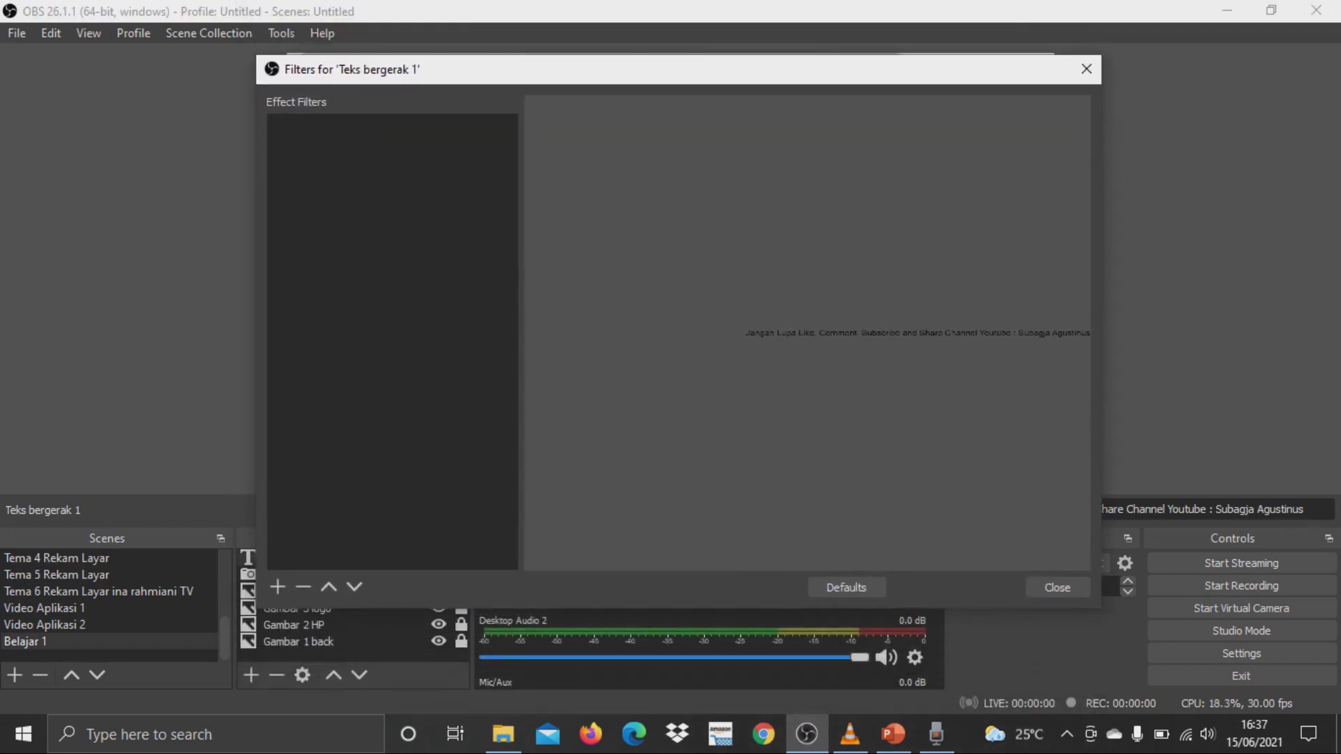
pyautogui.click(277, 587)
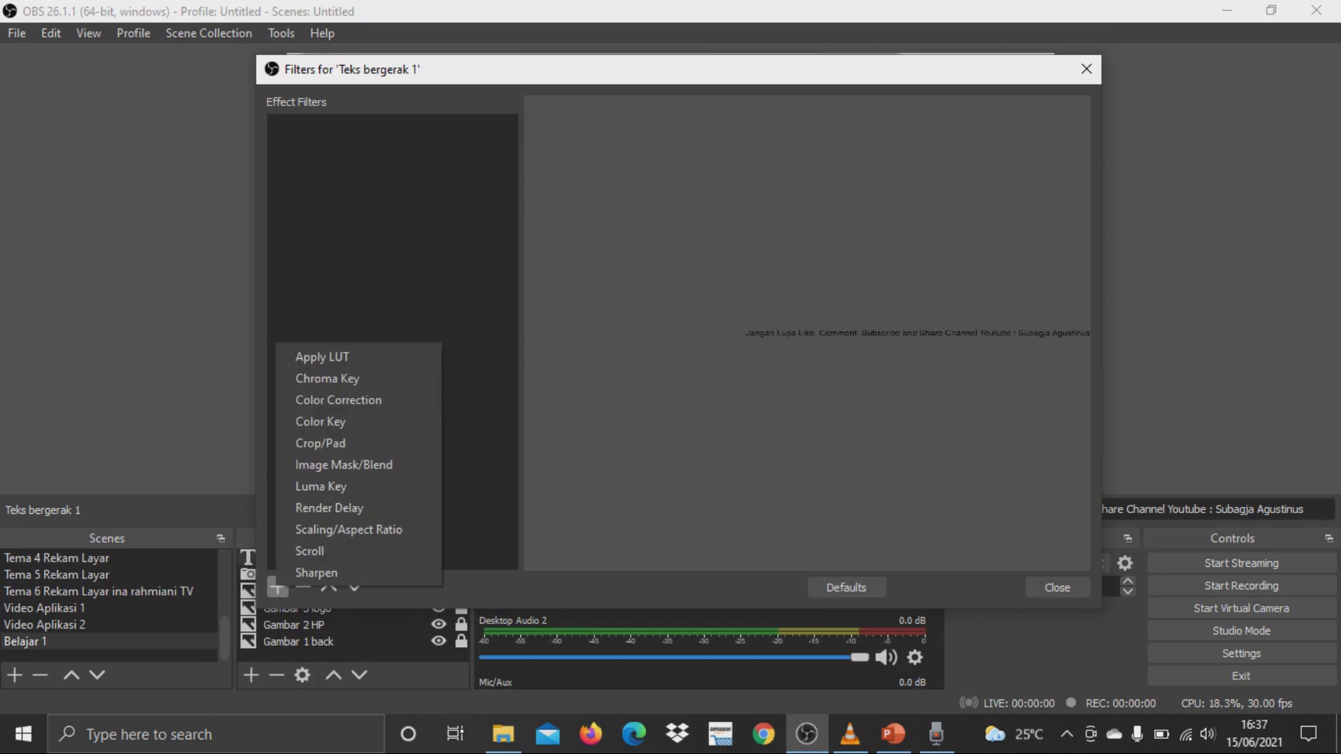
pyautogui.press('Return')
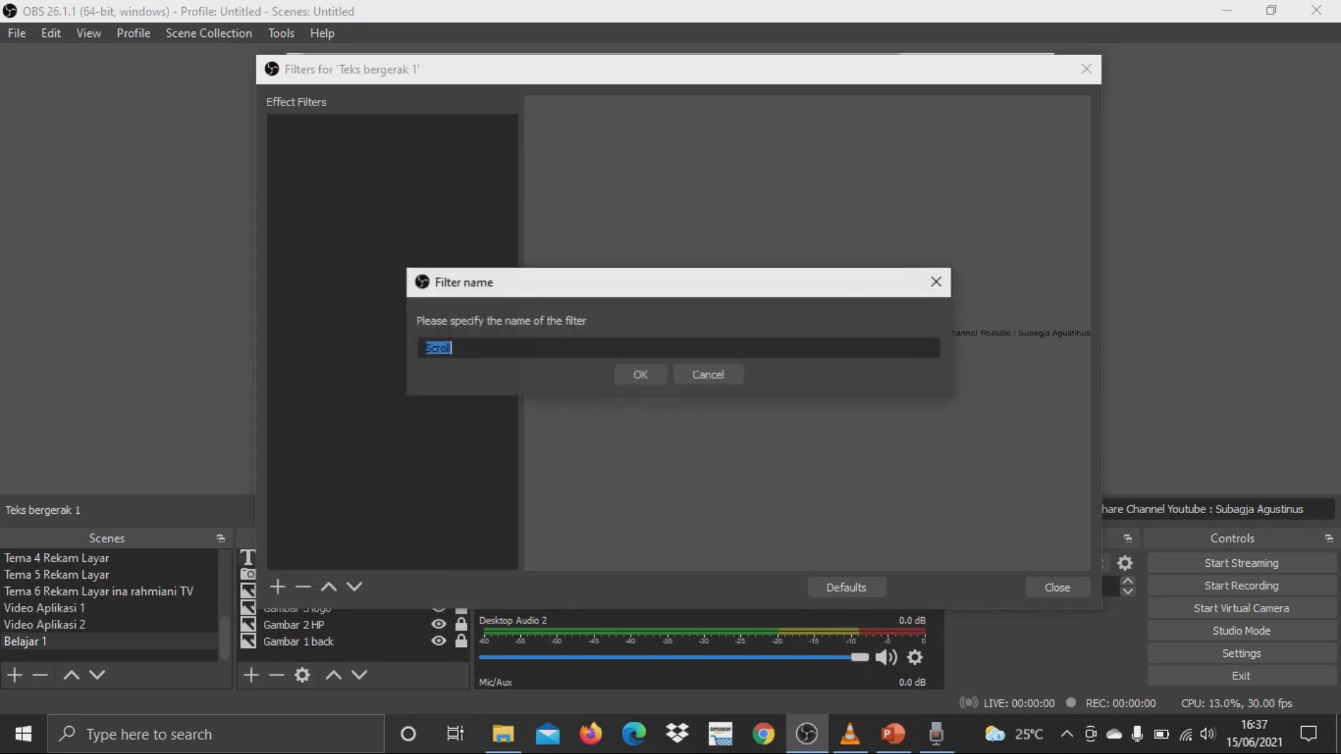
pyautogui.press('Return')
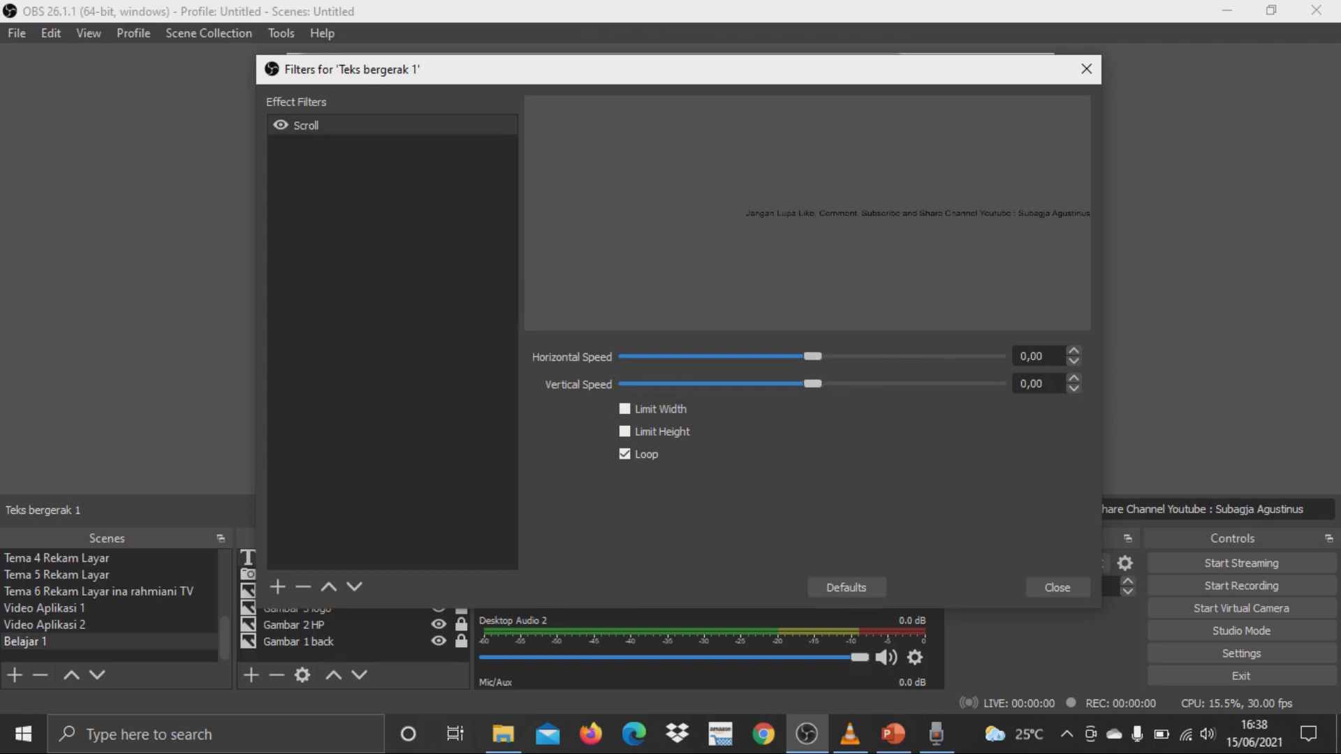
pyautogui.moveTo(831, 356)
pyautogui.mouseDown()
pyautogui.moveTo(990, 357)
pyautogui.moveTo(854, 356)
pyautogui.mouseUp()
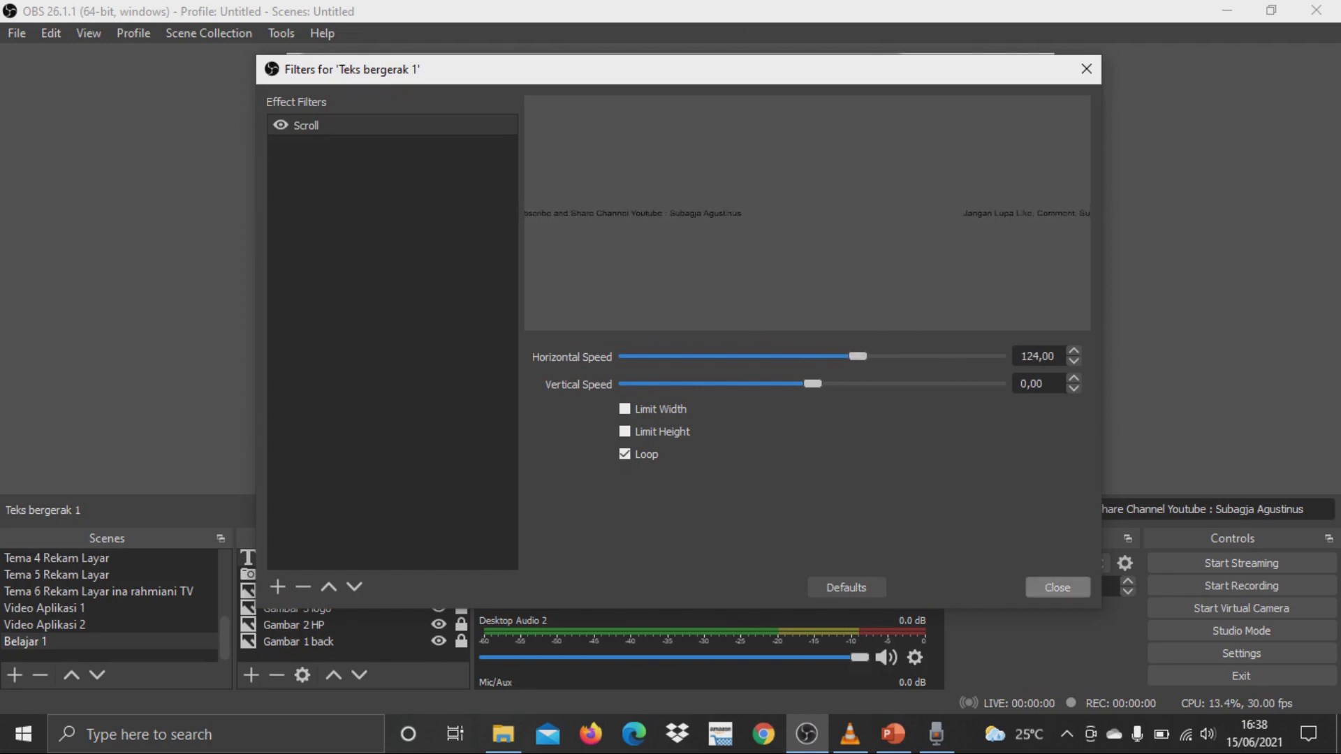
pyautogui.click(1057, 587)
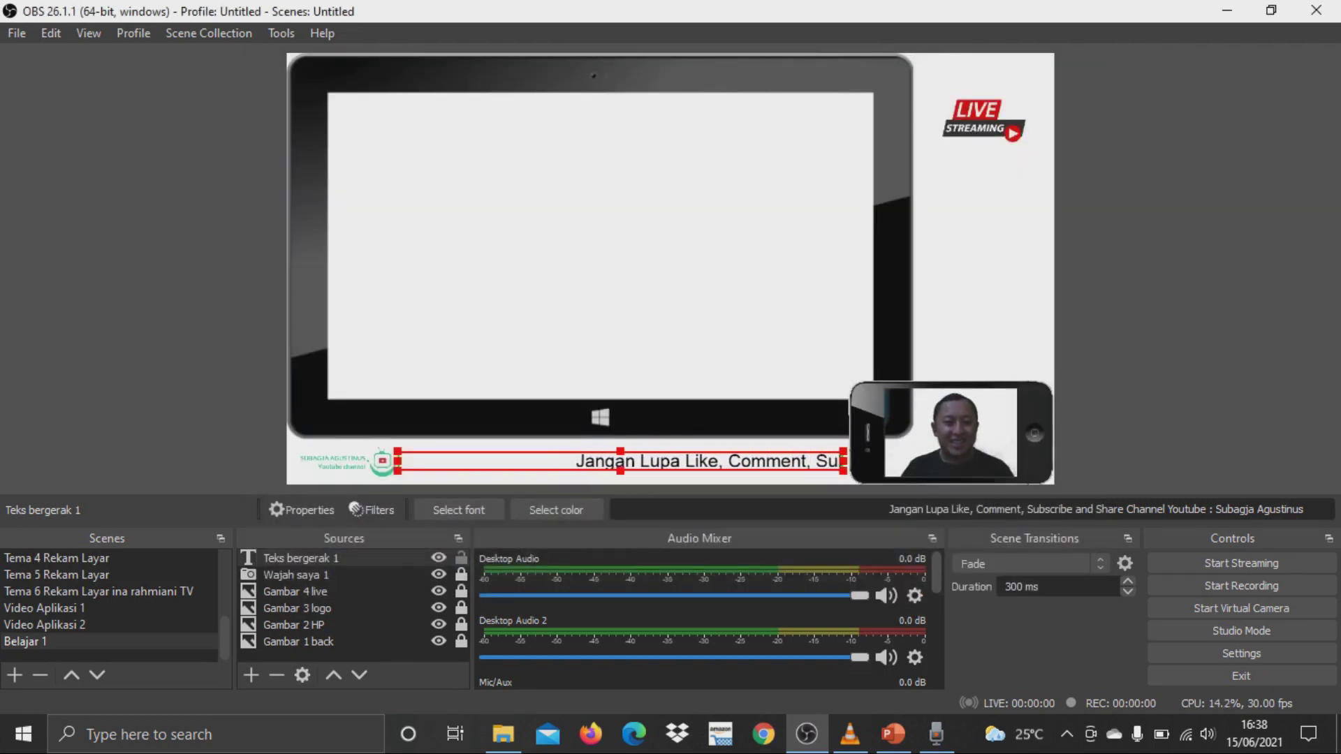
pyautogui.click(461, 557)
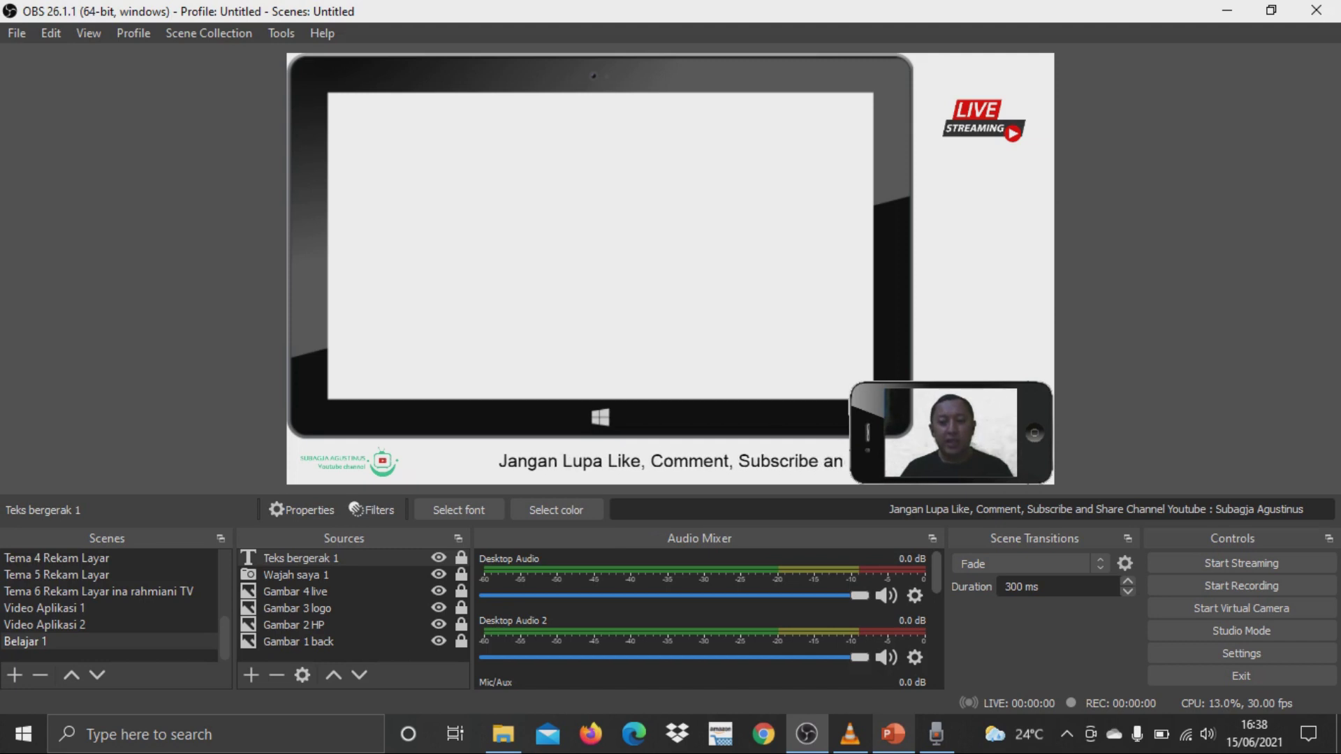
# Switch to PowerPoint to view the open Mutasi presentation, and return to OBS
pyautogui.moveTo(893, 733)
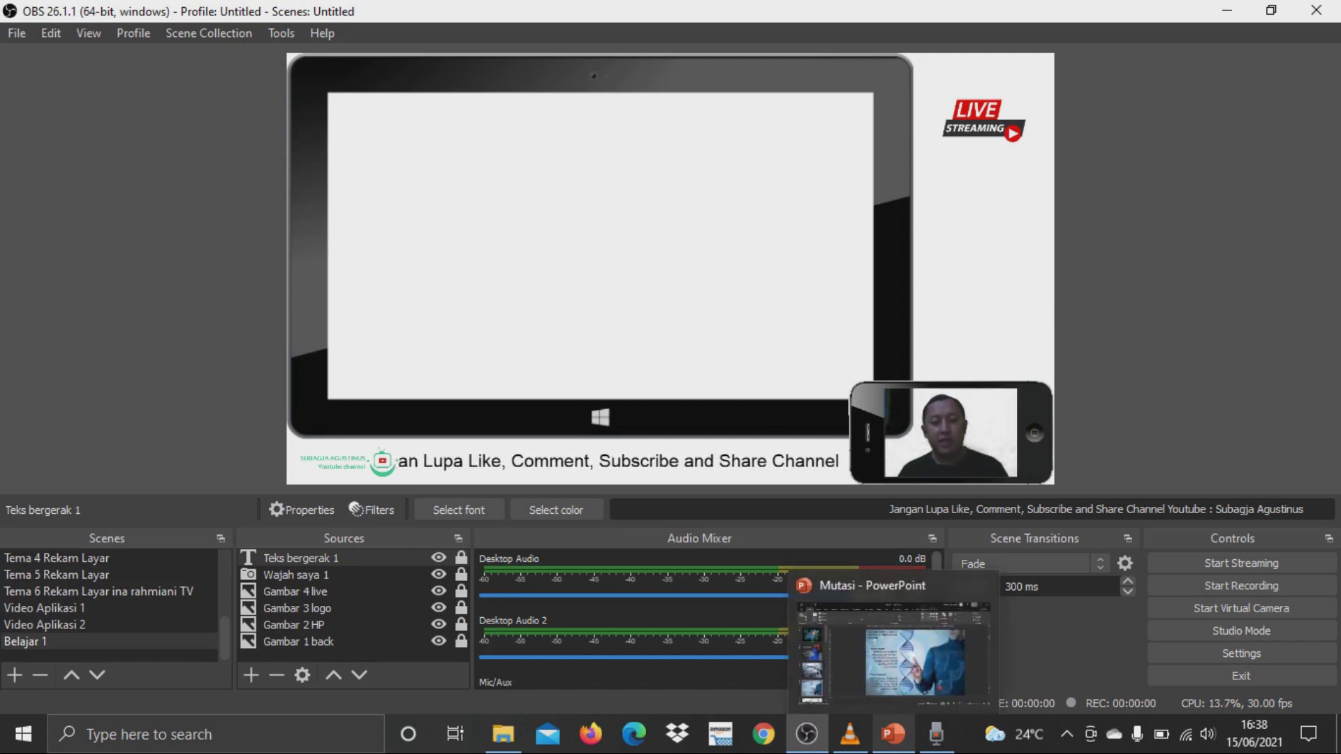
pyautogui.click(893, 650)
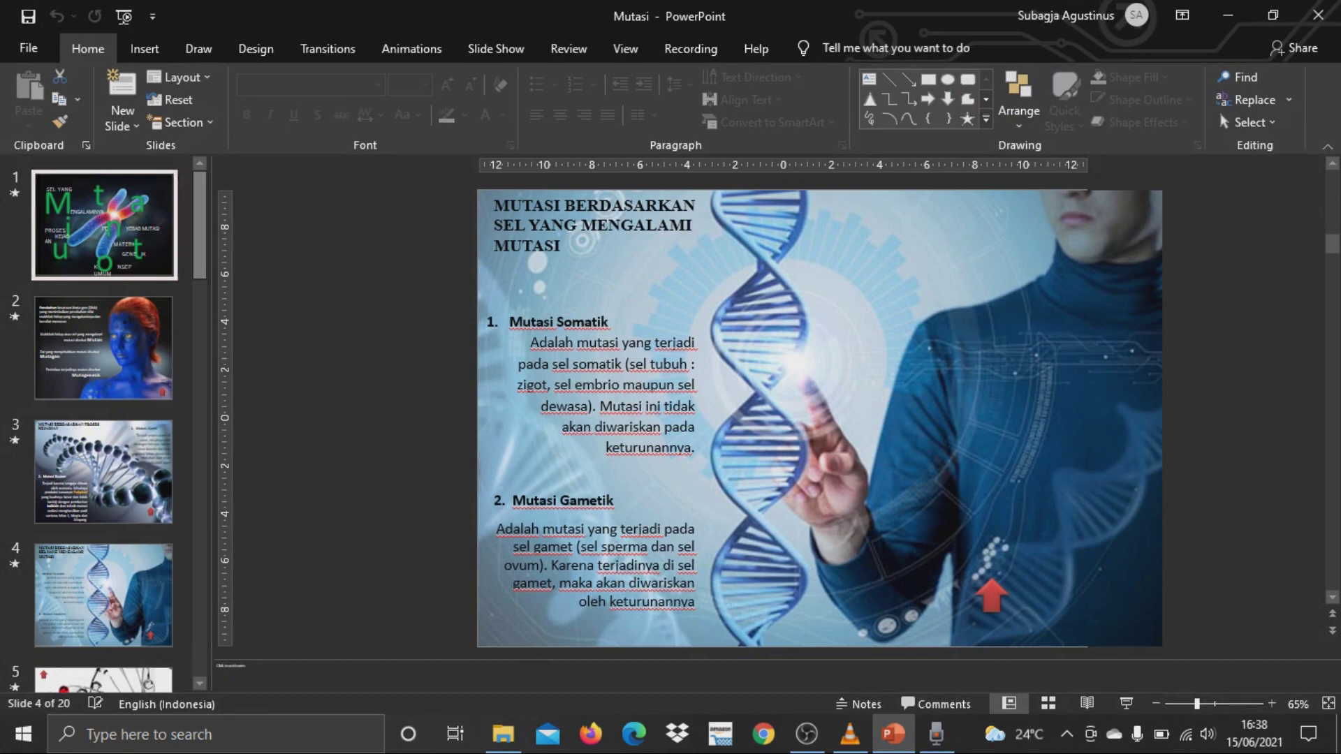
pyautogui.hotkey('alt', 'Tab')
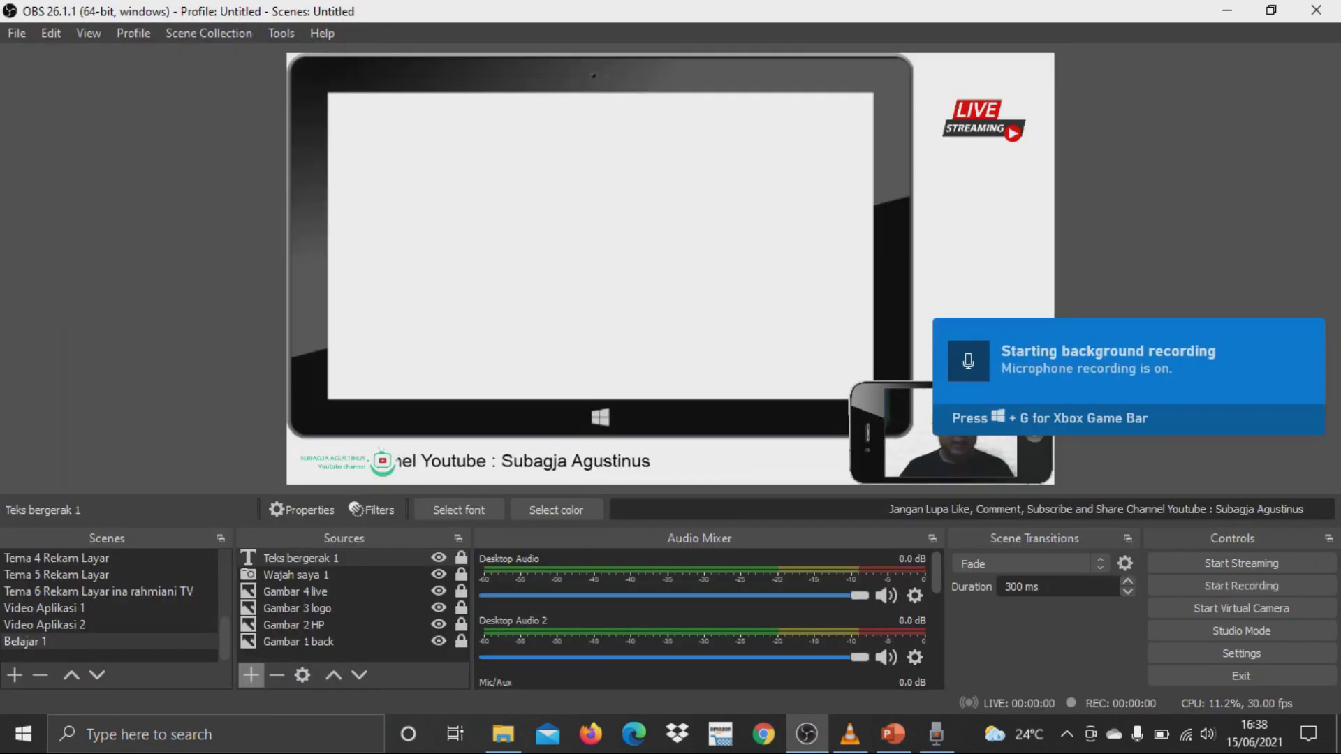
# Add a new Window Capture source named Rekam Power Point that captures the Mutasi - PowerPoint window
pyautogui.click(251, 674)
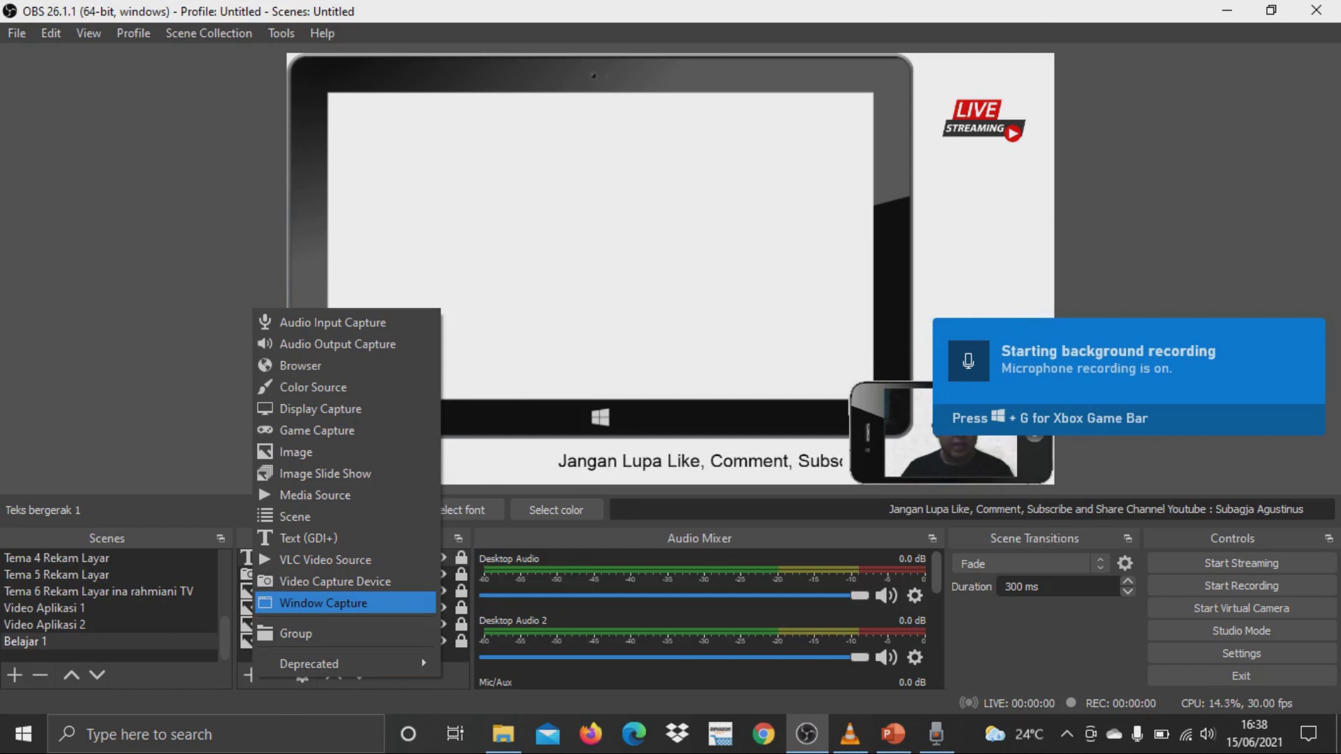
pyautogui.press('Escape')
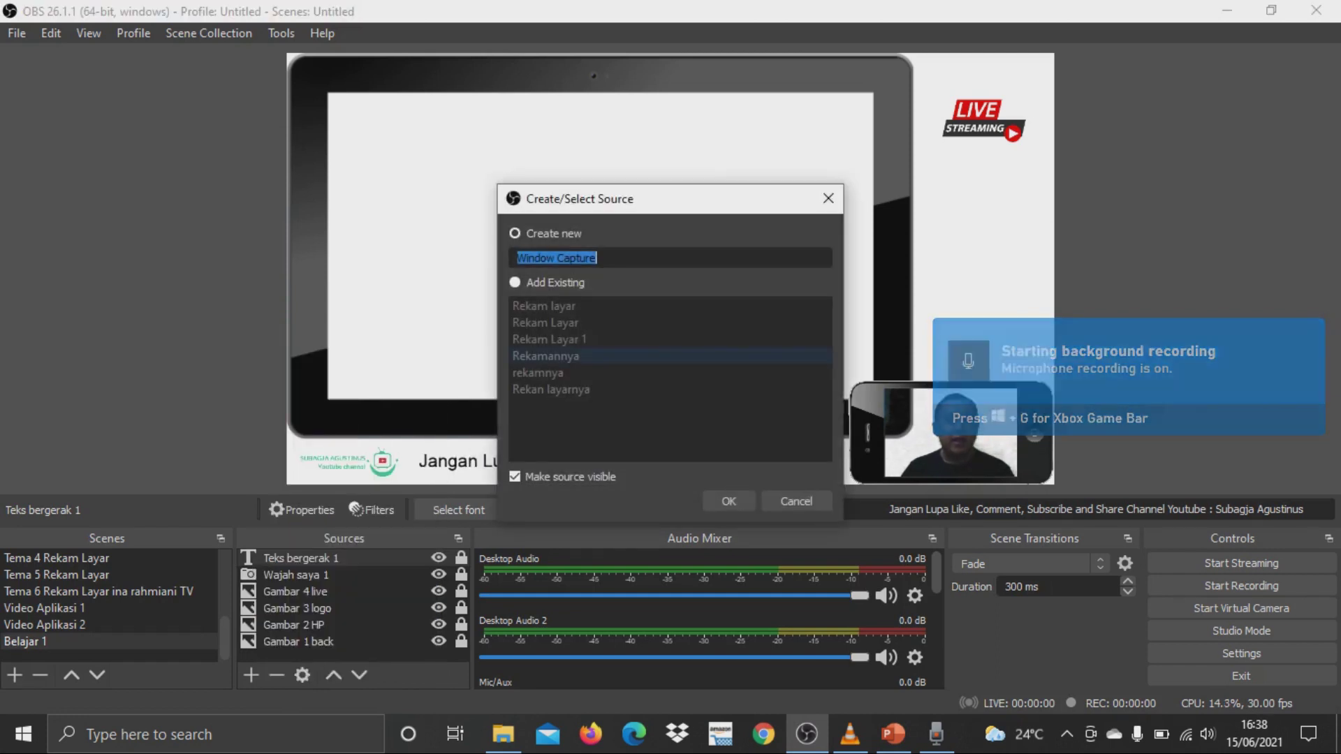
pyautogui.write('Reka')
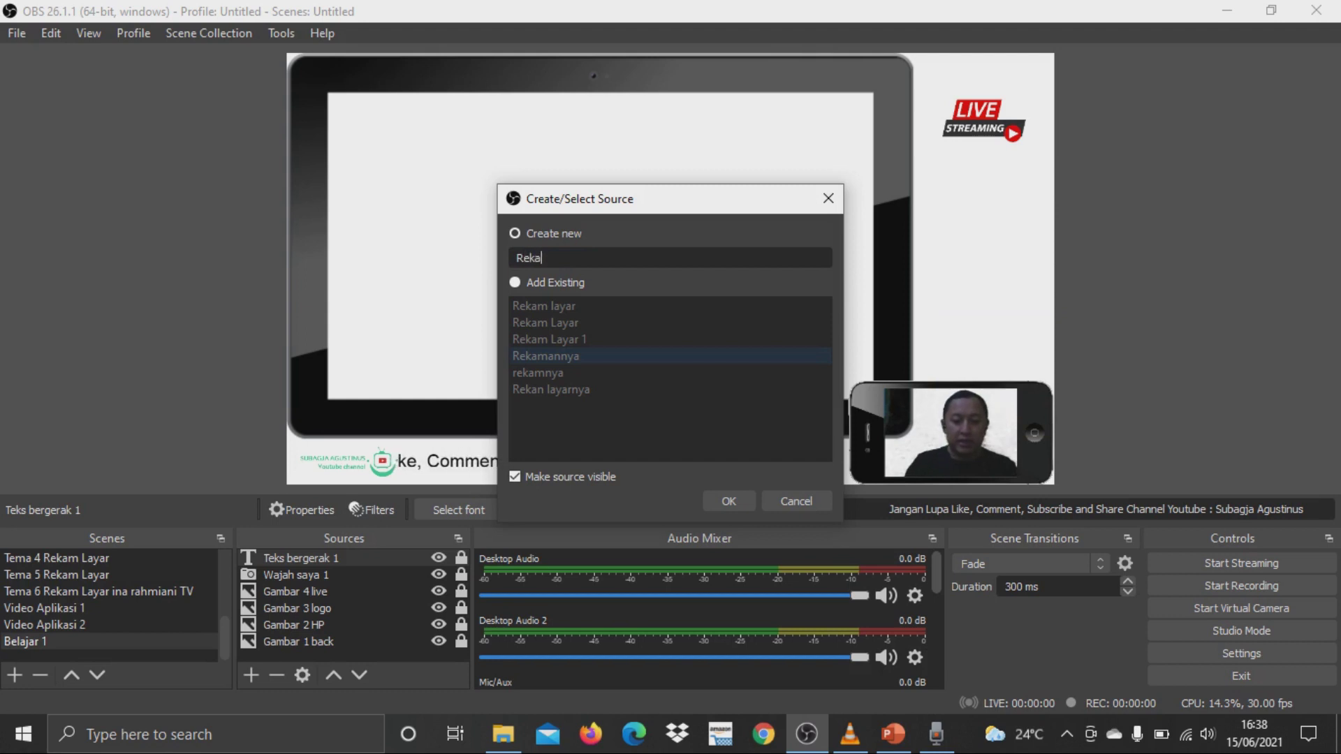
pyautogui.write('m Powe')
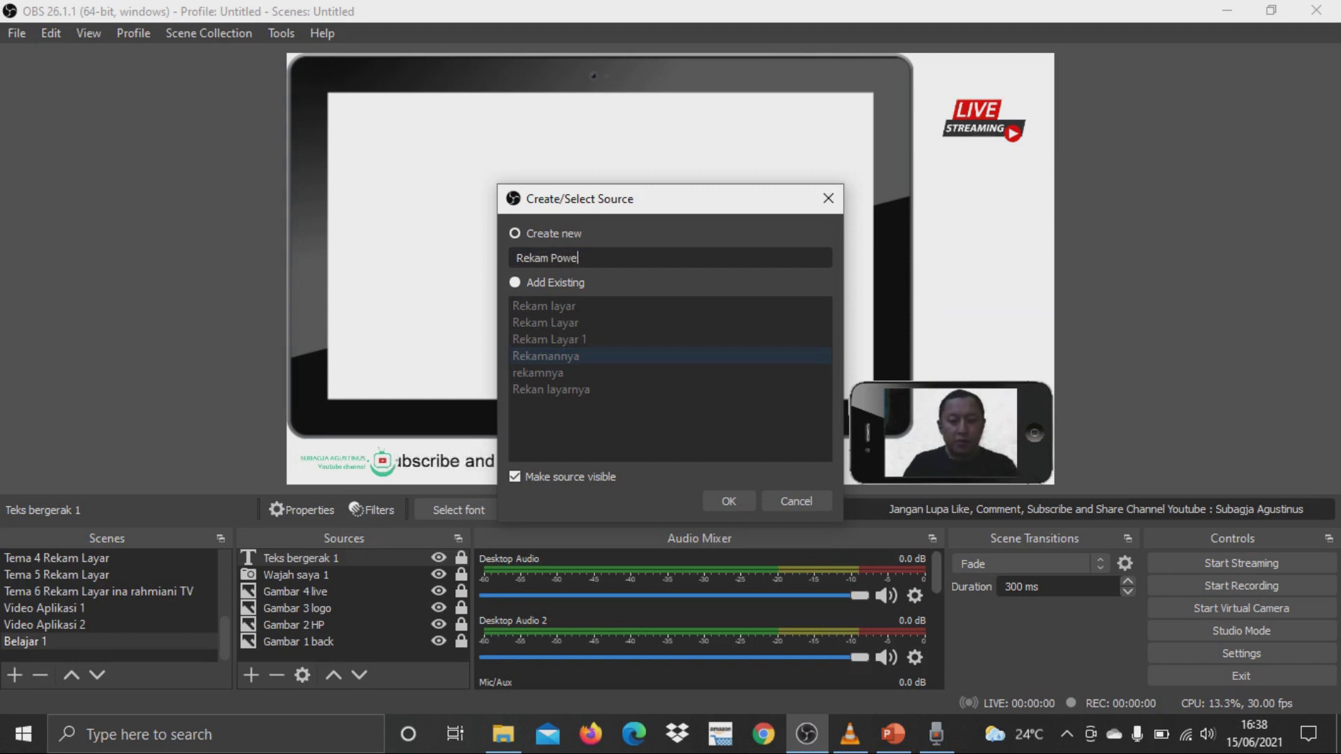
pyautogui.write('rt')
pyautogui.write(' Po')
pyautogui.press('BackSpace')
pyautogui.press('BackSpace')
pyautogui.press('BackSpace')
pyautogui.press('BackSpace')
pyautogui.write('Point')
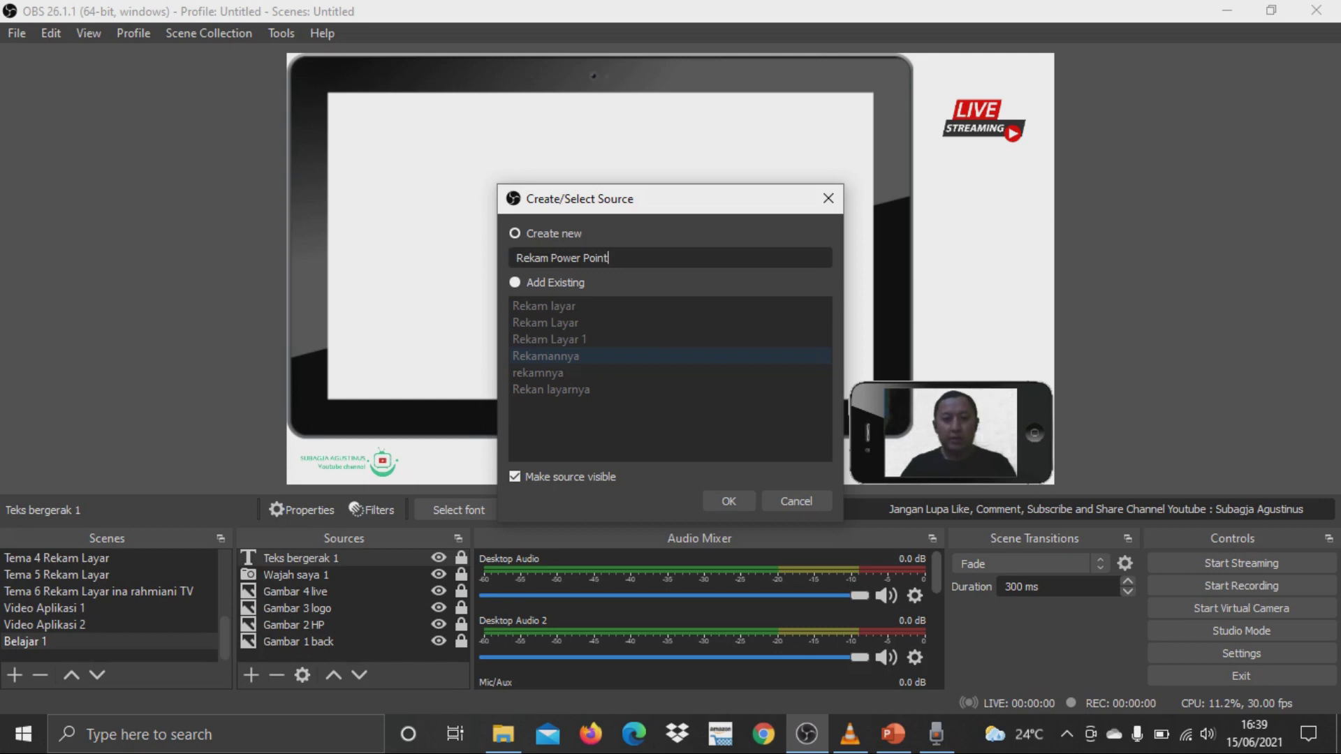
pyautogui.press('Return')
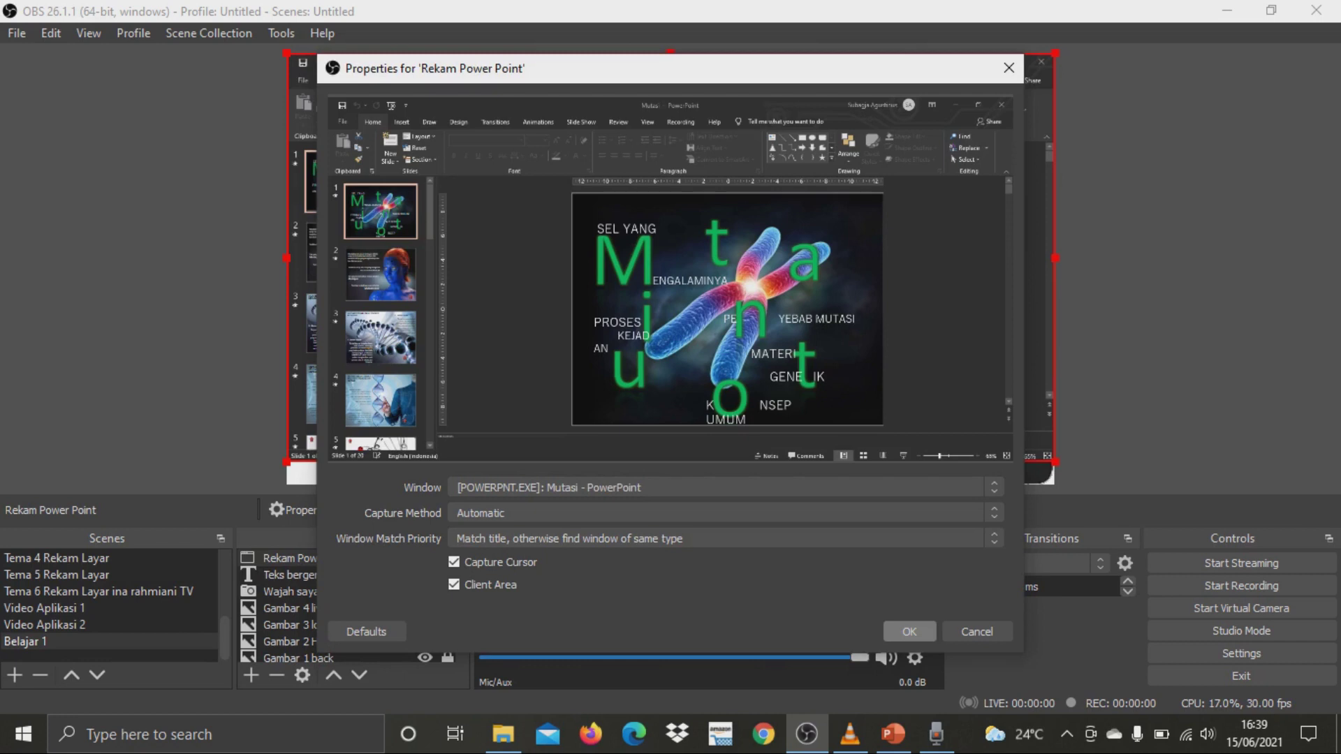
pyautogui.click(909, 631)
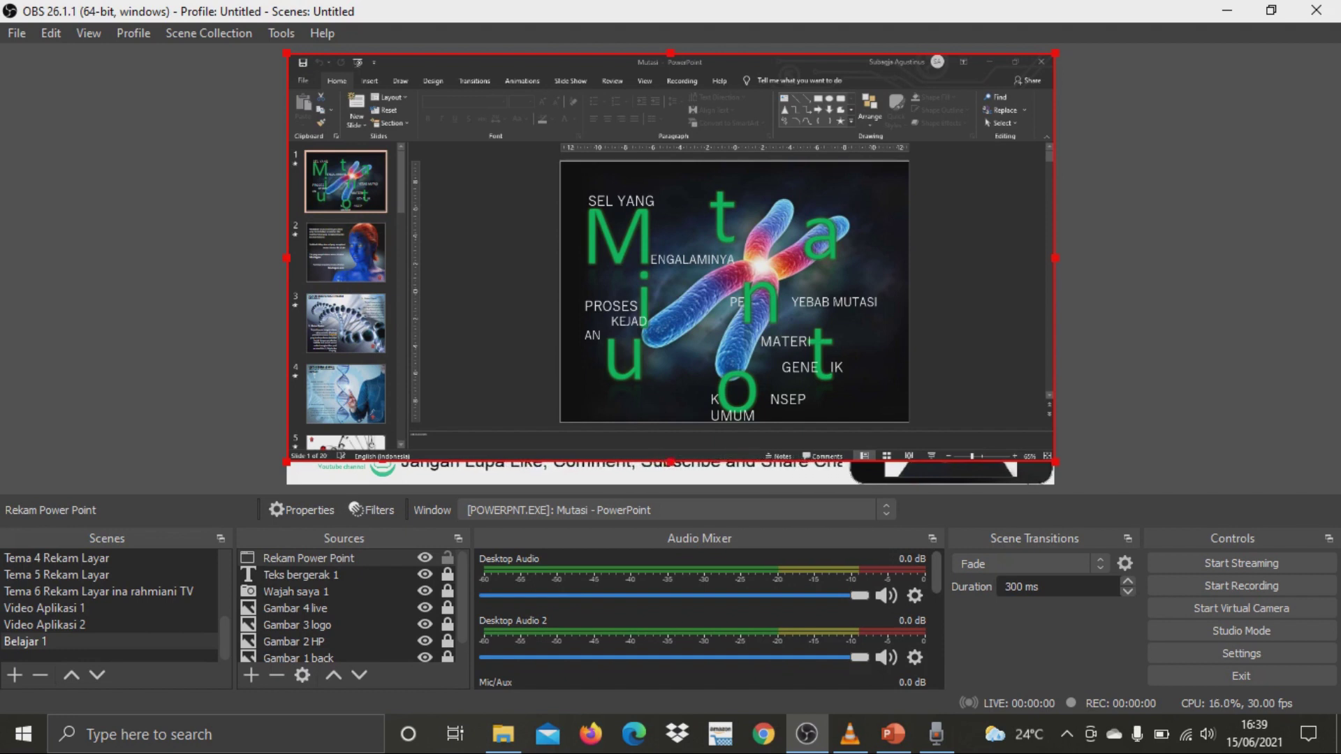
# Crop the PowerPoint capture down to the slide area and center it inside the tablet screen
pyautogui.moveTo(286, 257); pyautogui.dragTo(549, 258)
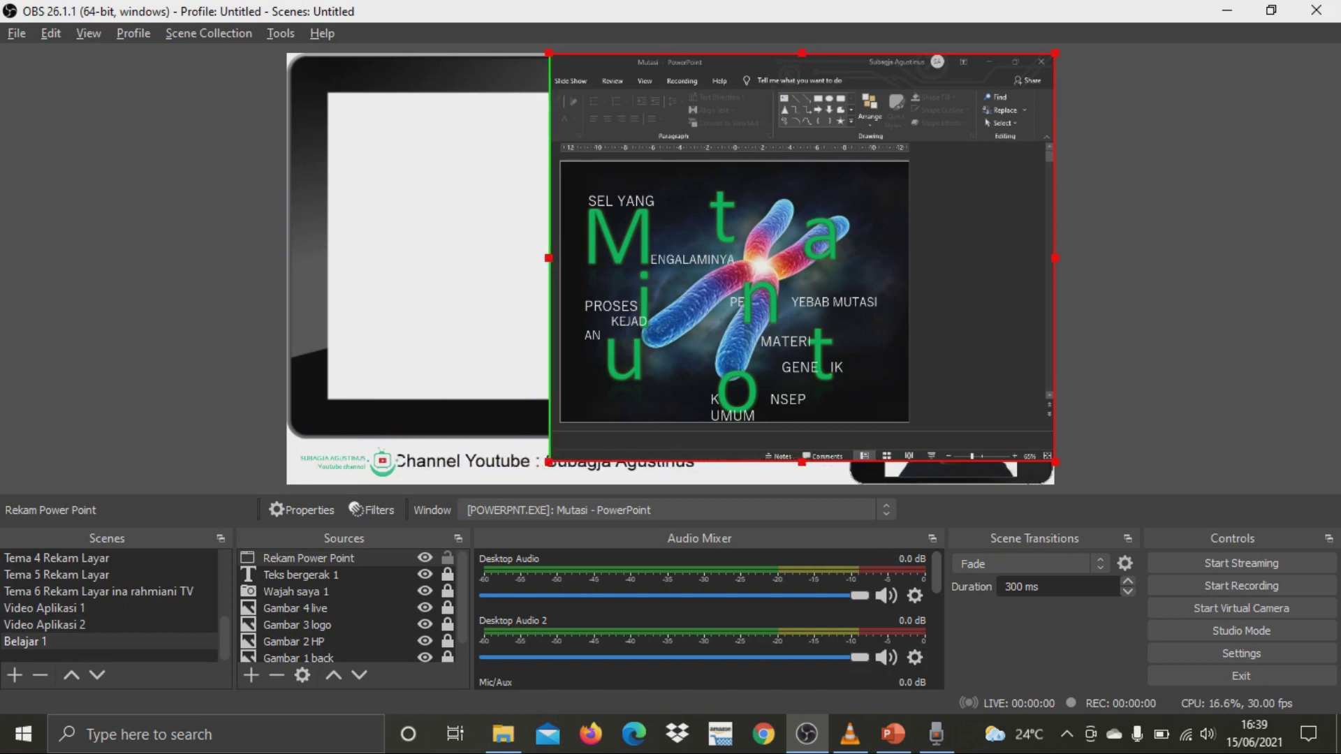
pyautogui.moveTo(802, 53); pyautogui.dragTo(802, 150)
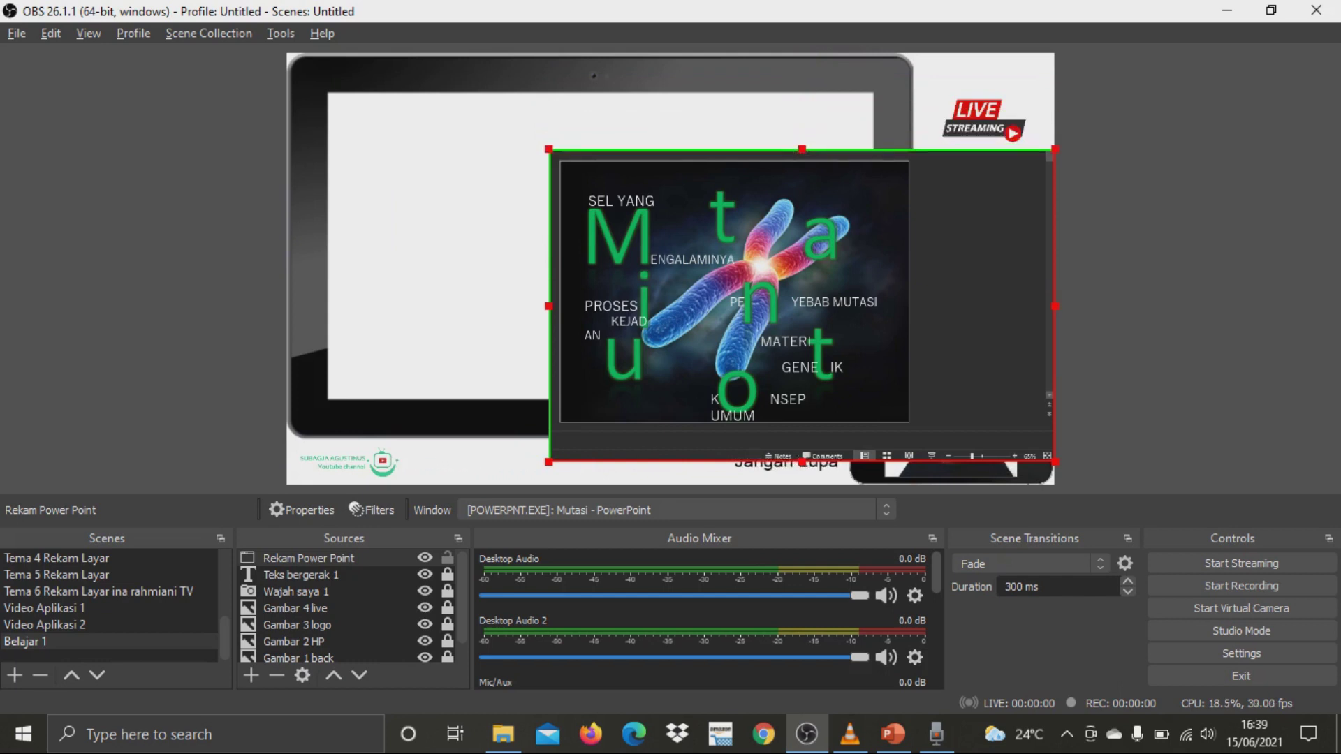
pyautogui.moveTo(1055, 306); pyautogui.dragTo(921, 306)
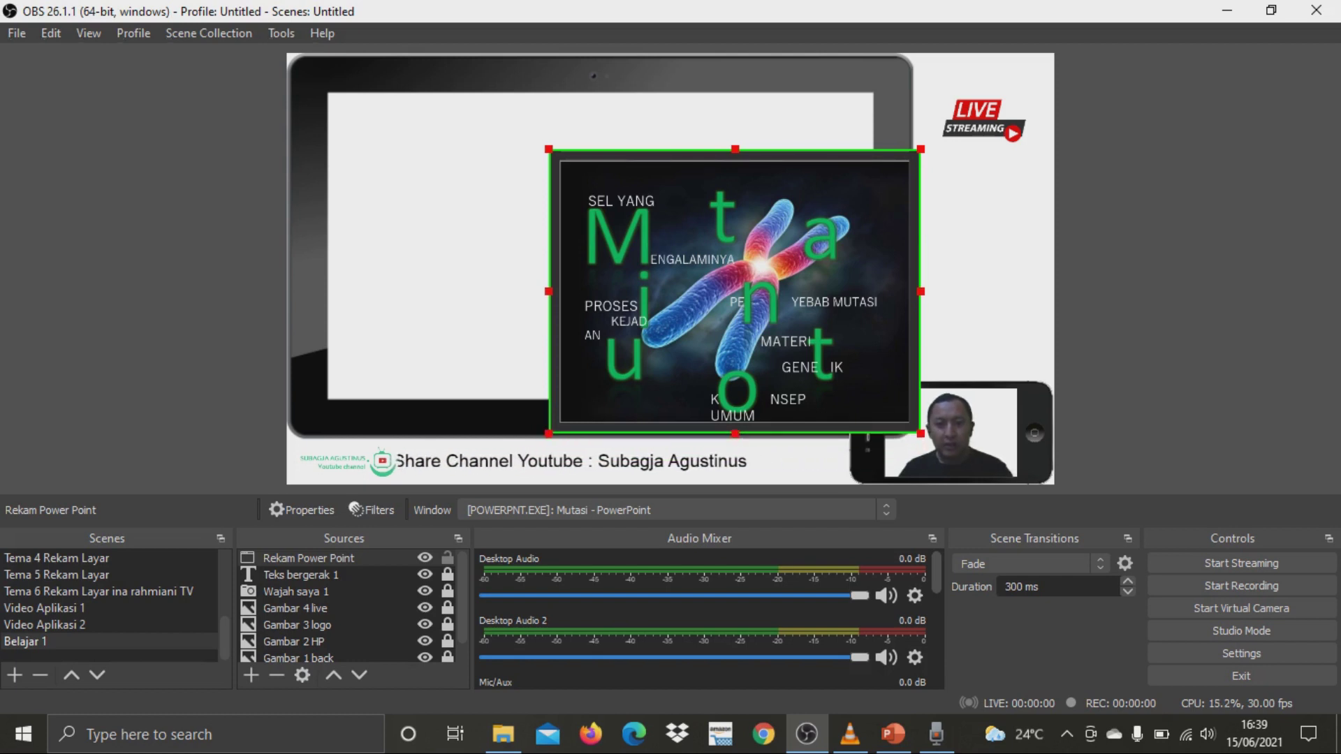
pyautogui.moveTo(734, 291); pyautogui.dragTo(594, 247)
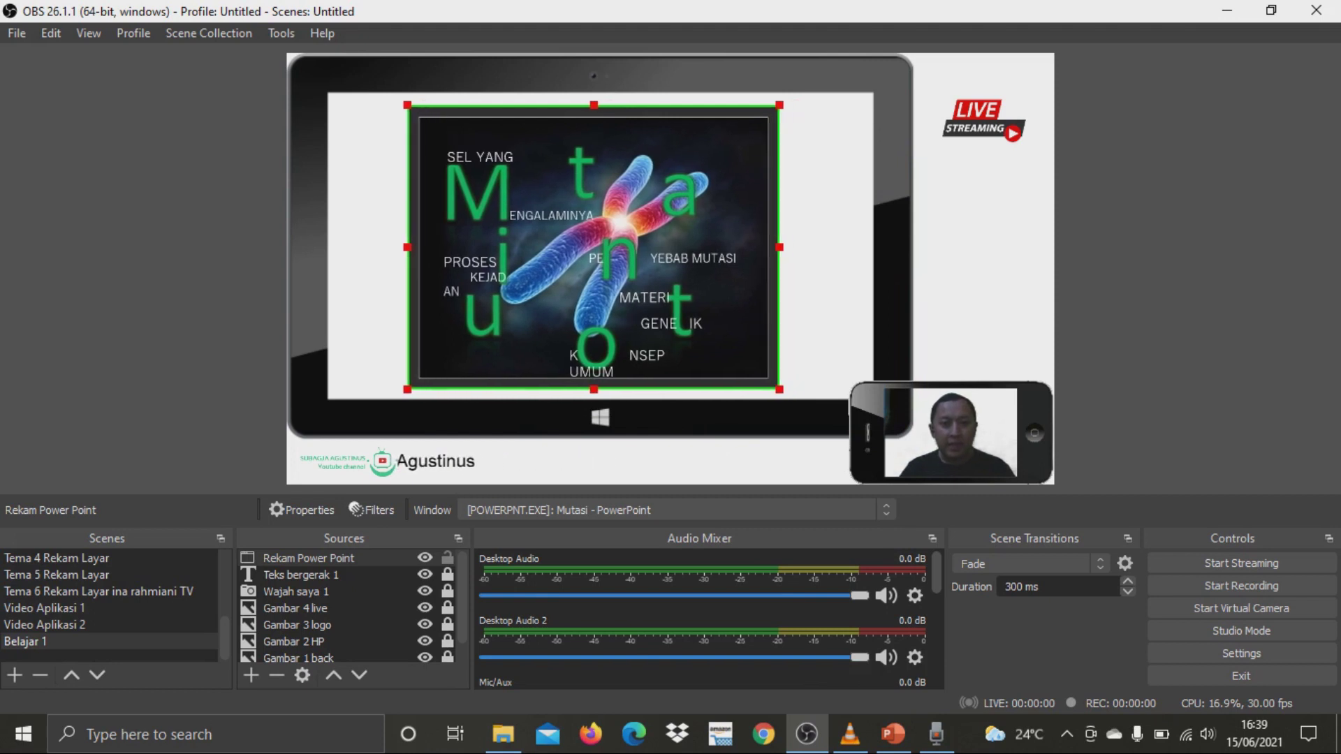
pyautogui.click(826, 251)
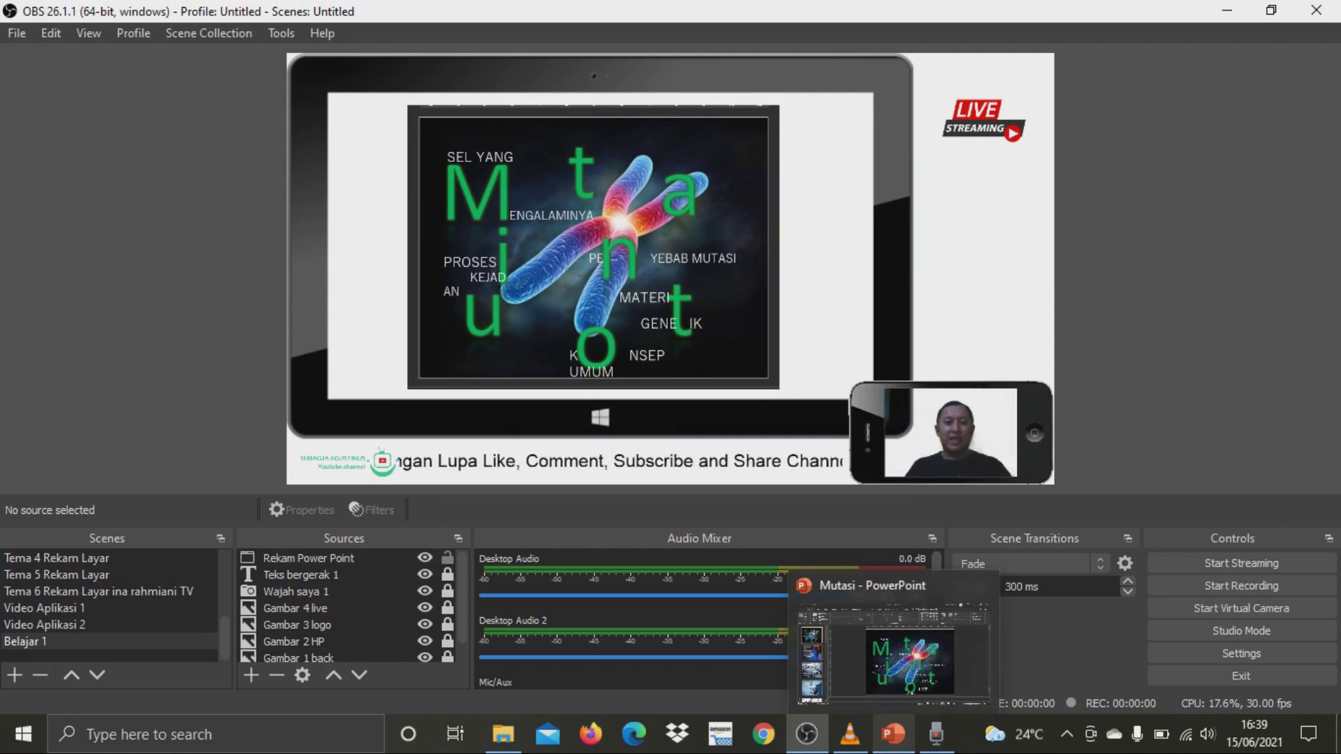
# Show slide 2 in PowerPoint, check the capture in the OBS preview, and return to PowerPoint to show slide 3
pyautogui.click(893, 733)
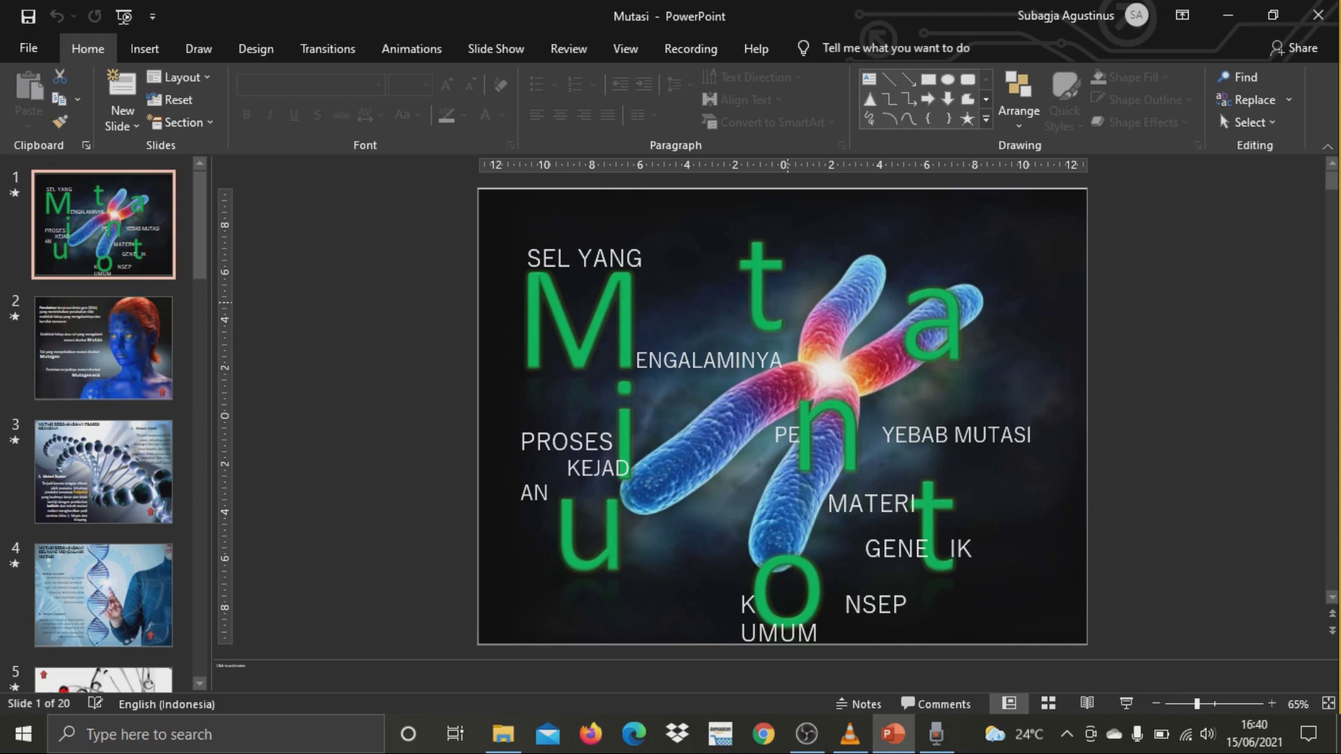
pyautogui.click(104, 348)
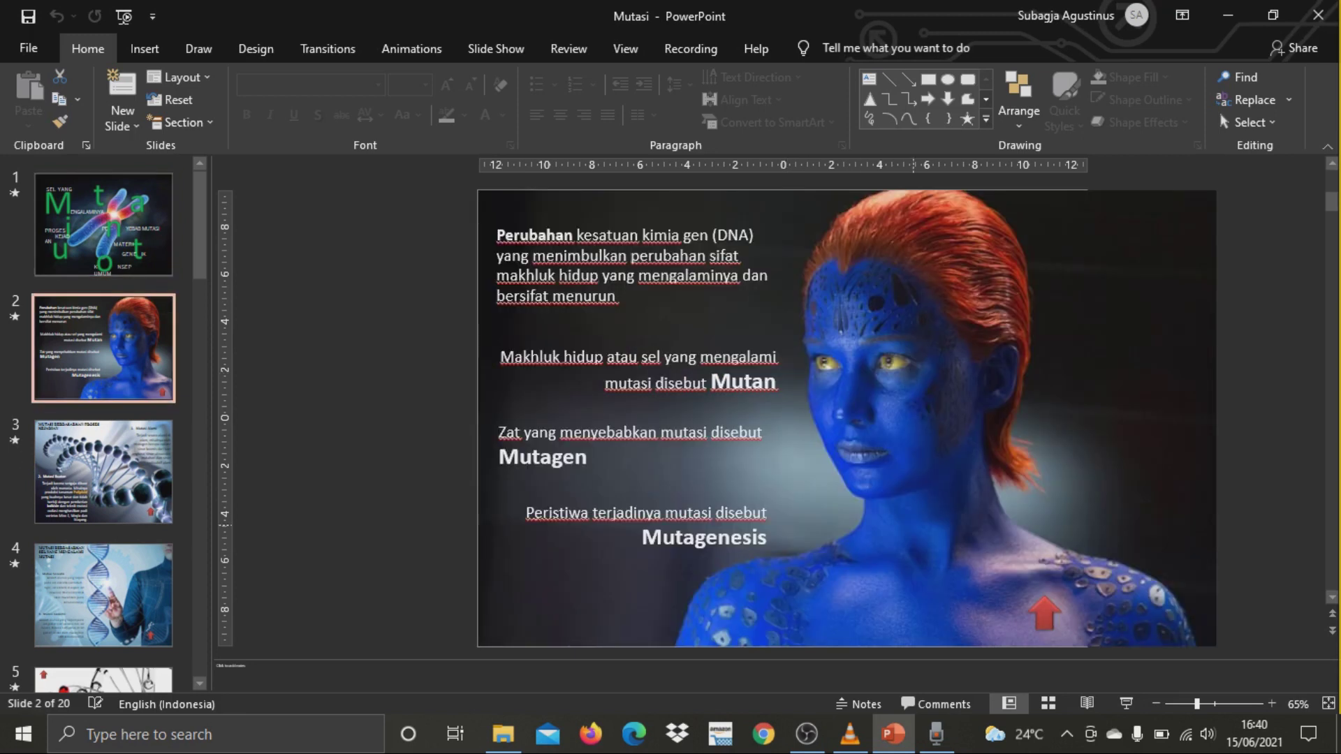
pyautogui.moveTo(807, 733)
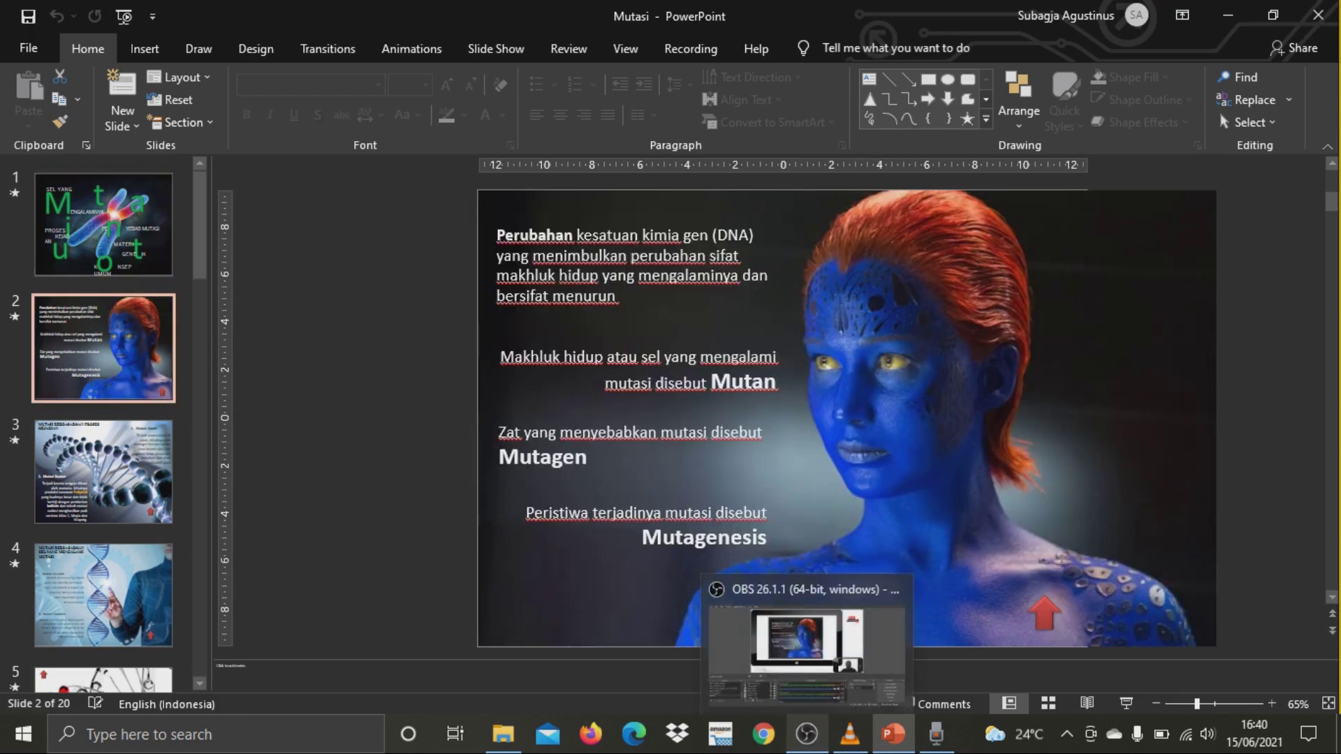
pyautogui.click(807, 649)
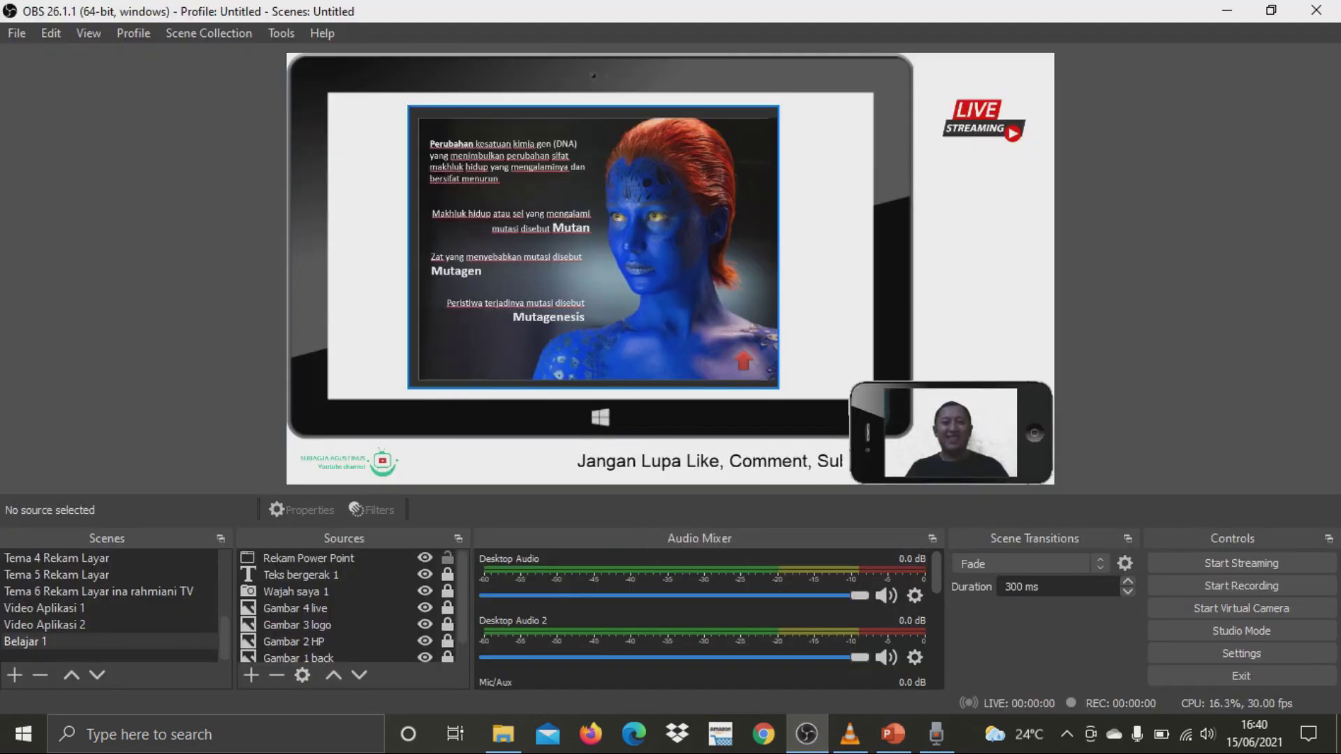
pyautogui.click(893, 733)
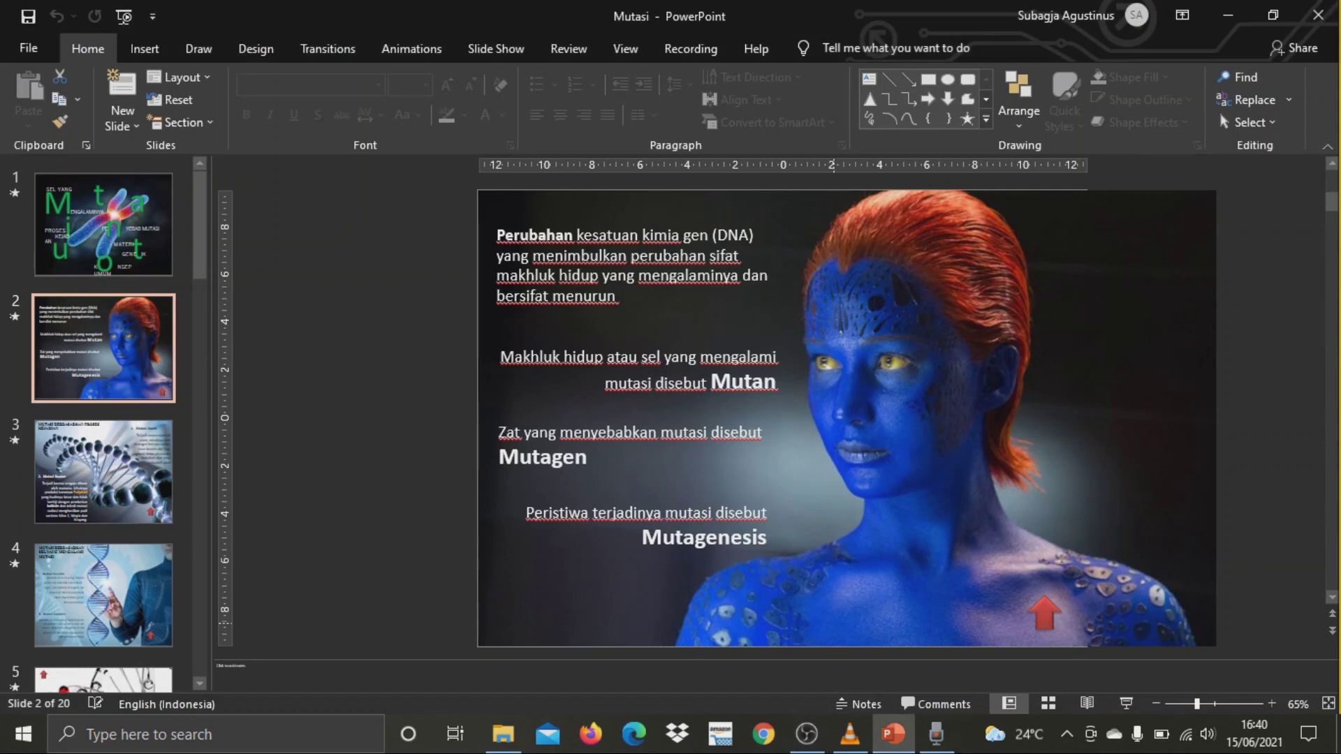
pyautogui.press('Down')
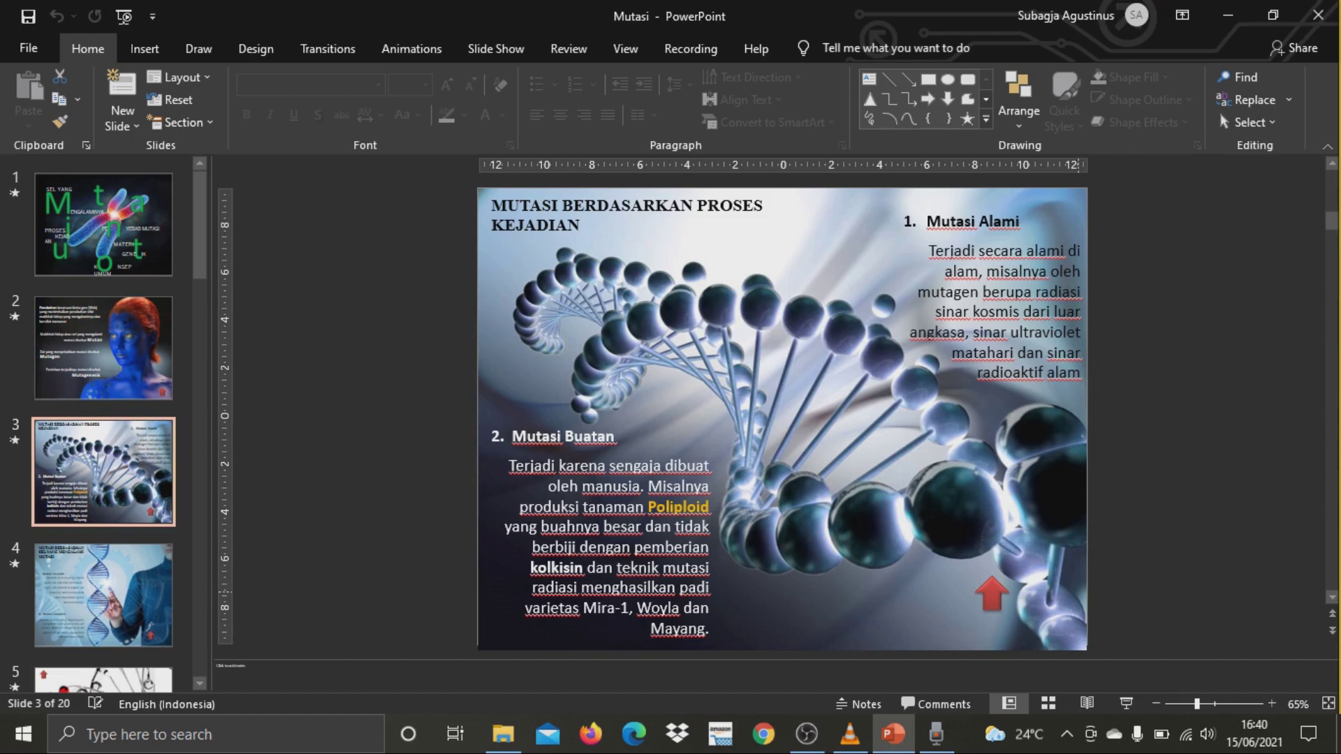
# Check slide 3 in the OBS preview, show slide 1 in PowerPoint, and return to OBS
pyautogui.click(807, 733)
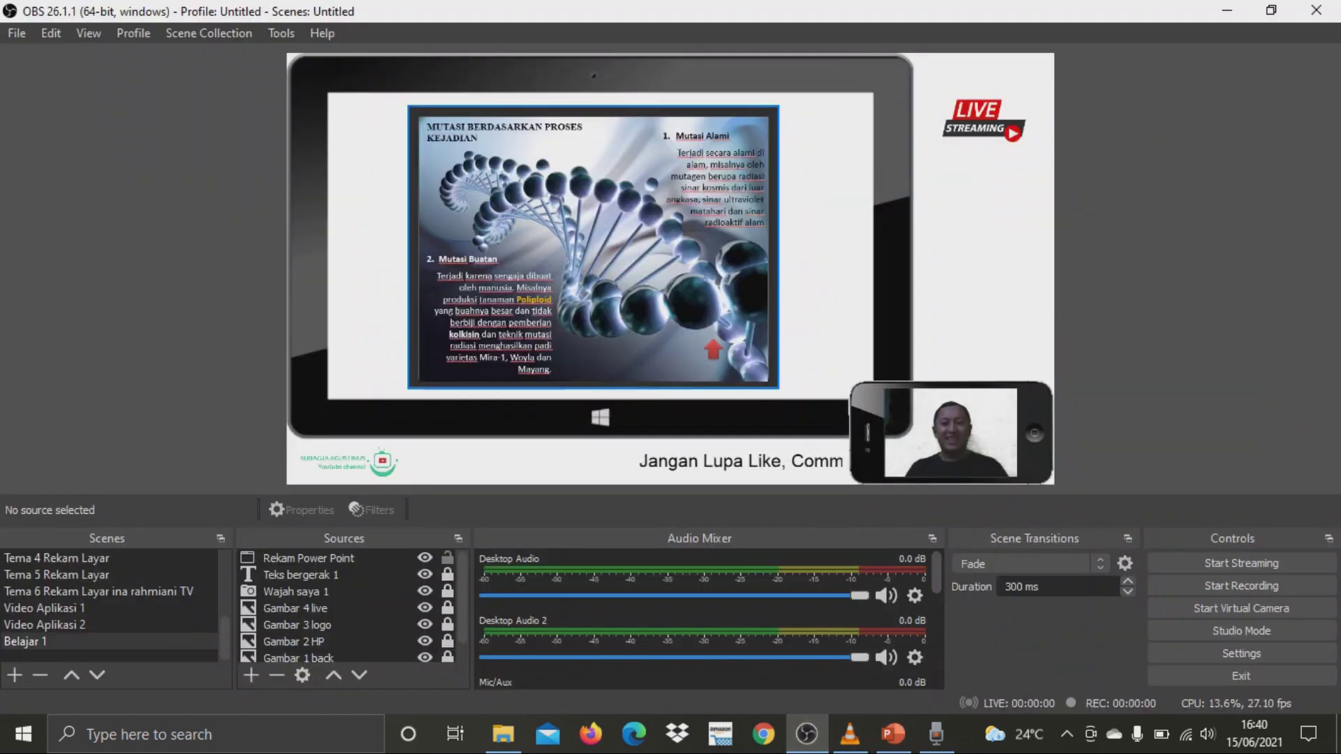
pyautogui.moveTo(893, 733)
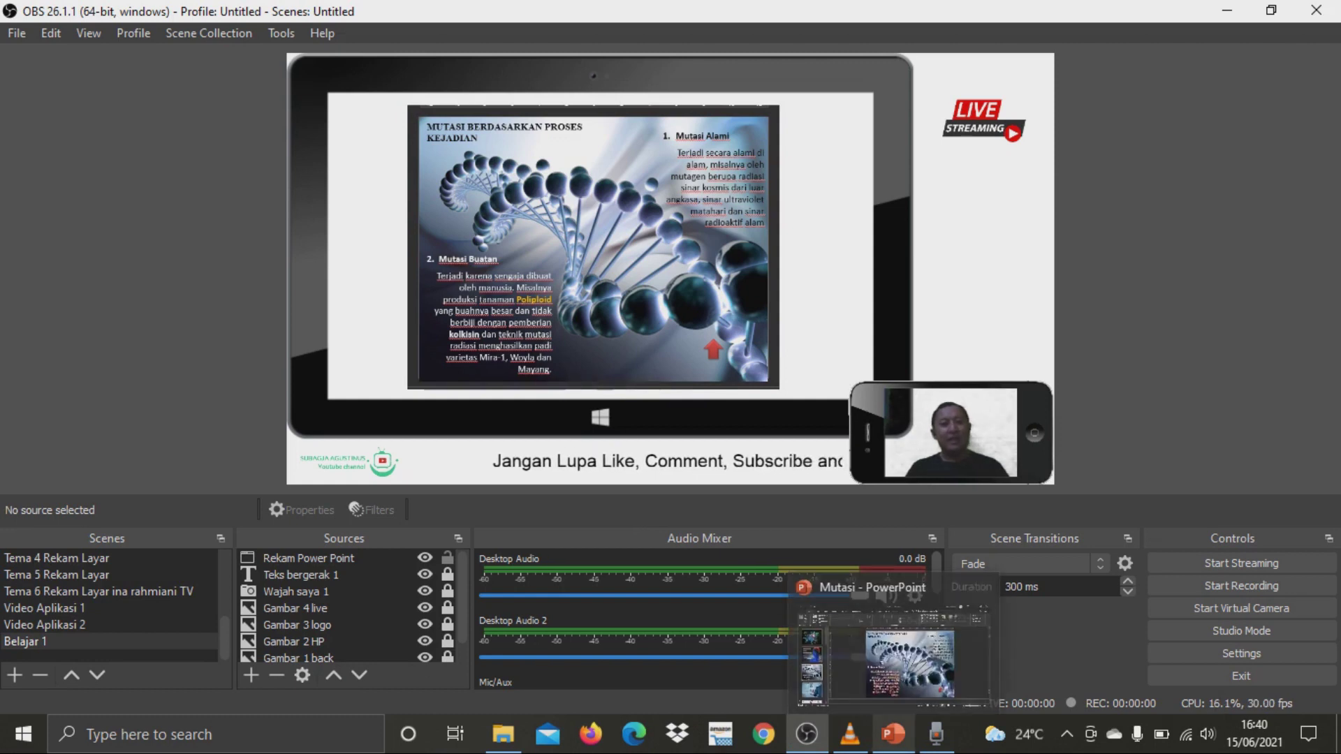
pyautogui.click(893, 733)
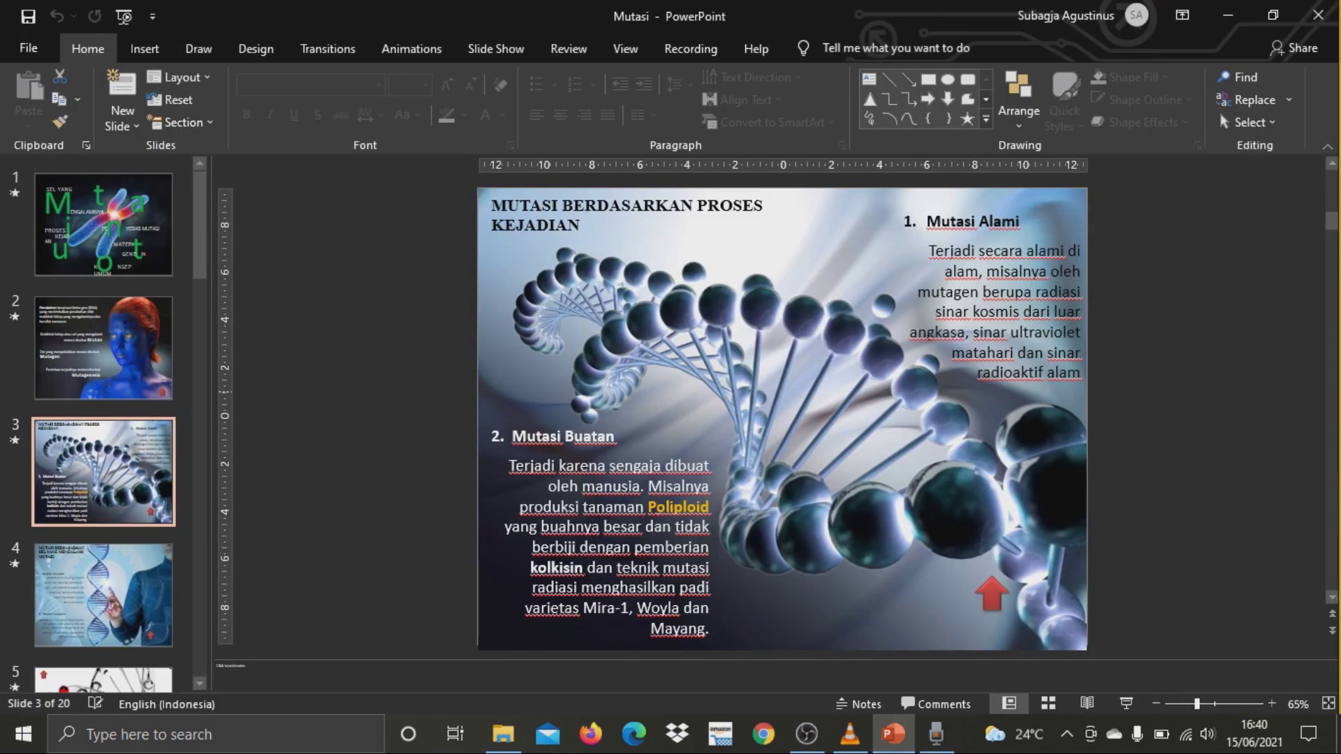
pyautogui.click(103, 225)
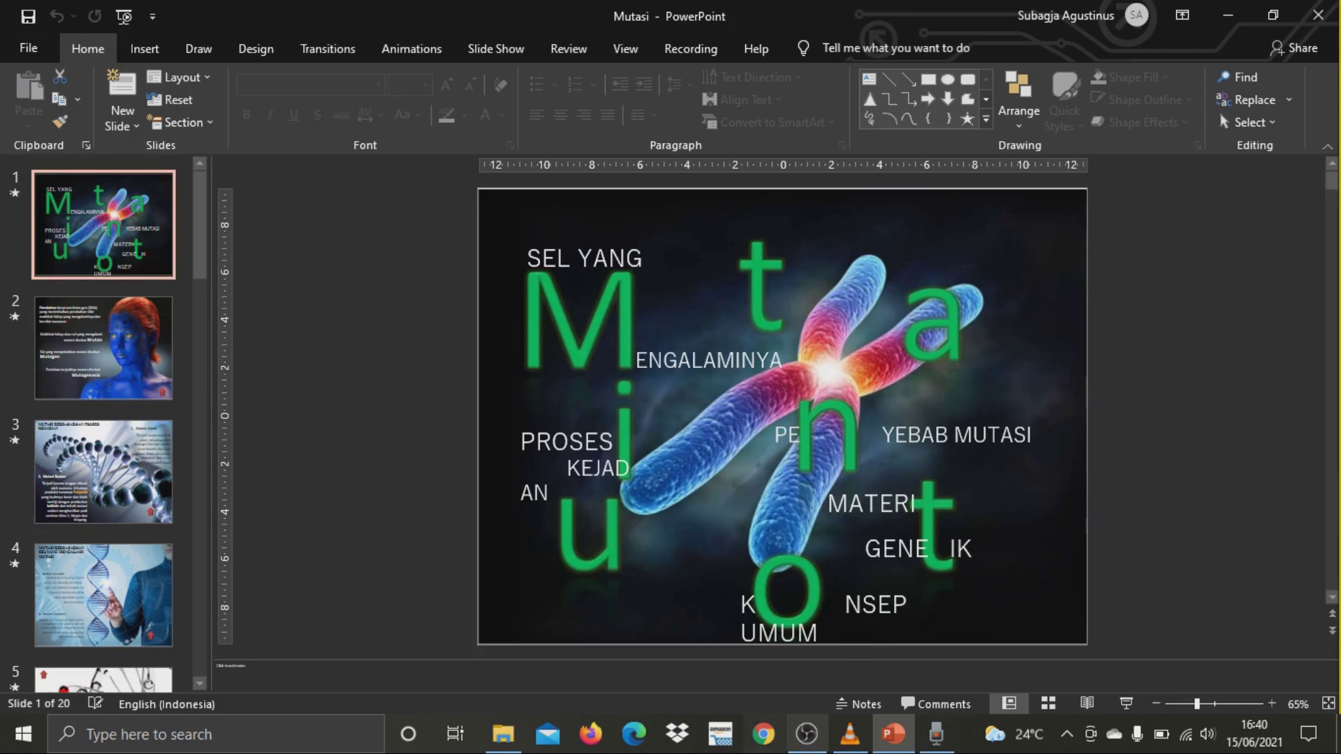
pyautogui.hotkey('alt', 'Tab')
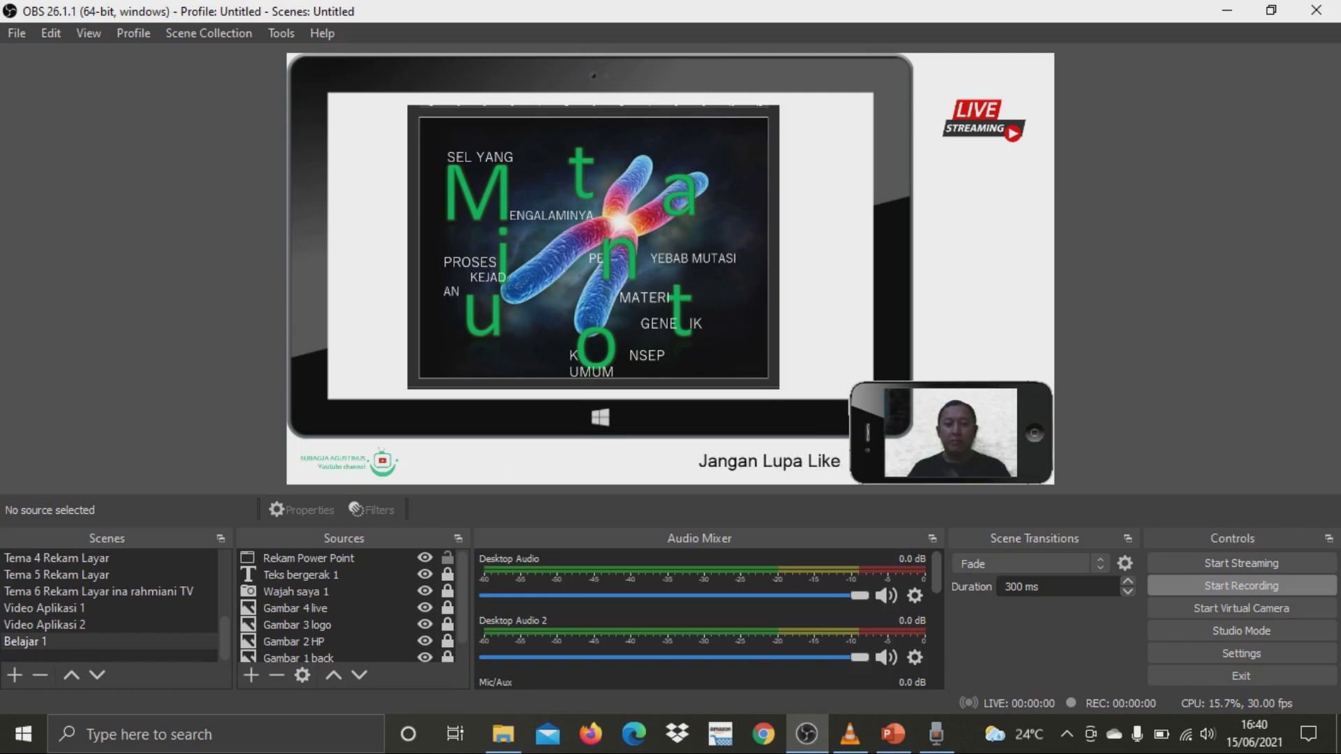
# Briefly view the Mutasi presentation in PowerPoint, return to OBS, and start recording the Belajar 1 scene
pyautogui.moveTo(893, 733)
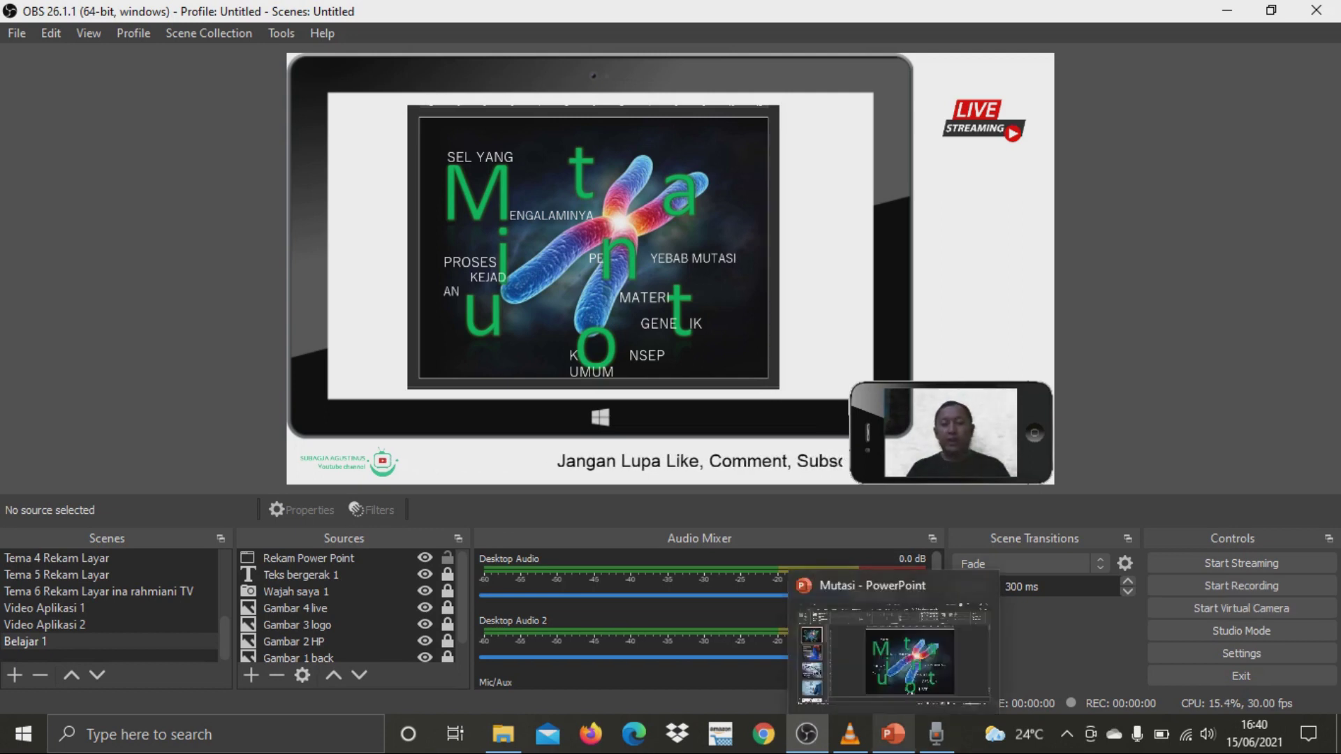
pyautogui.click(894, 656)
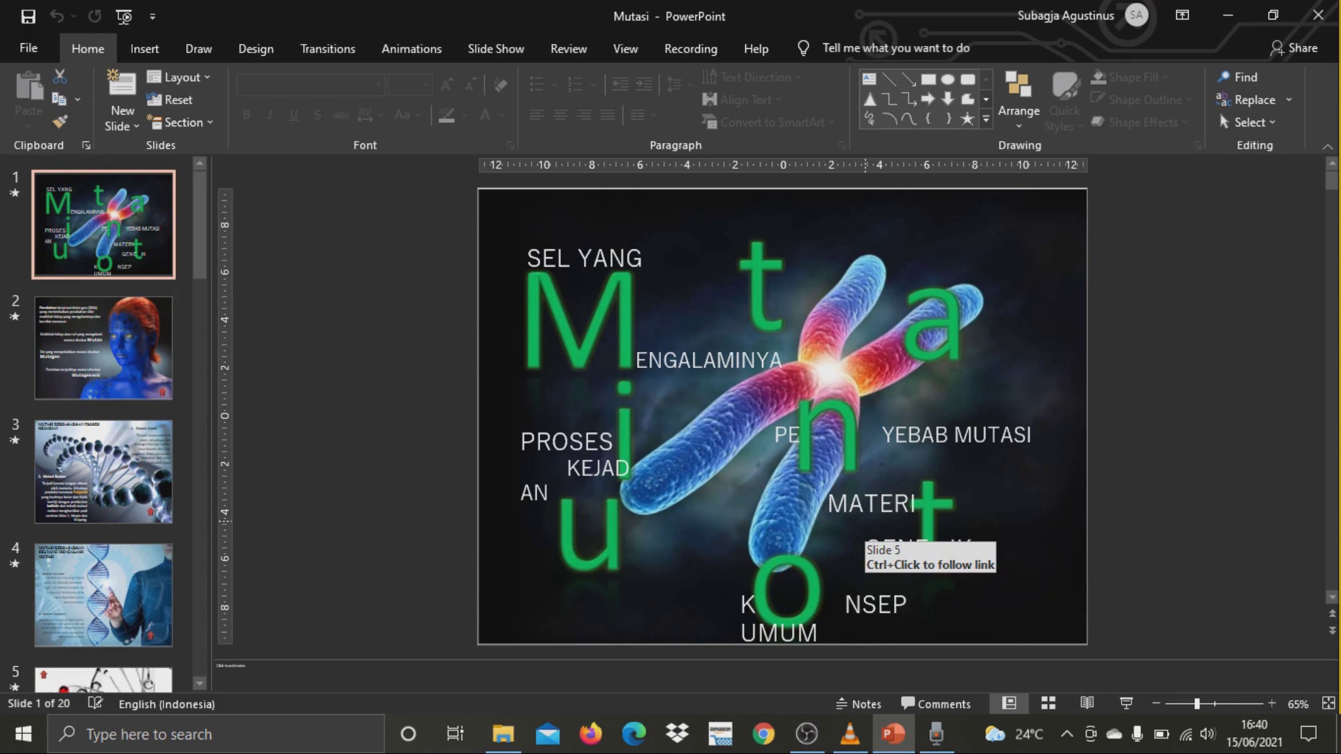
pyautogui.click(807, 733)
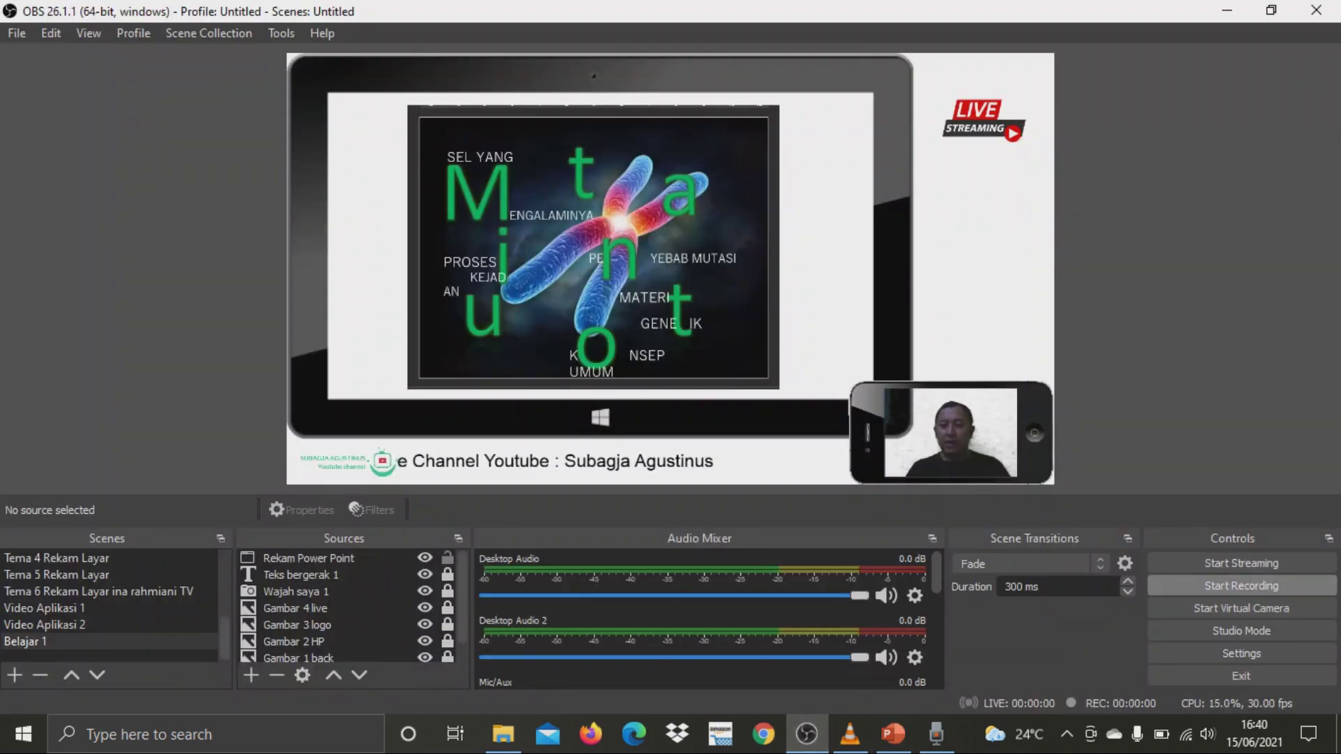
pyautogui.click(1240, 585)
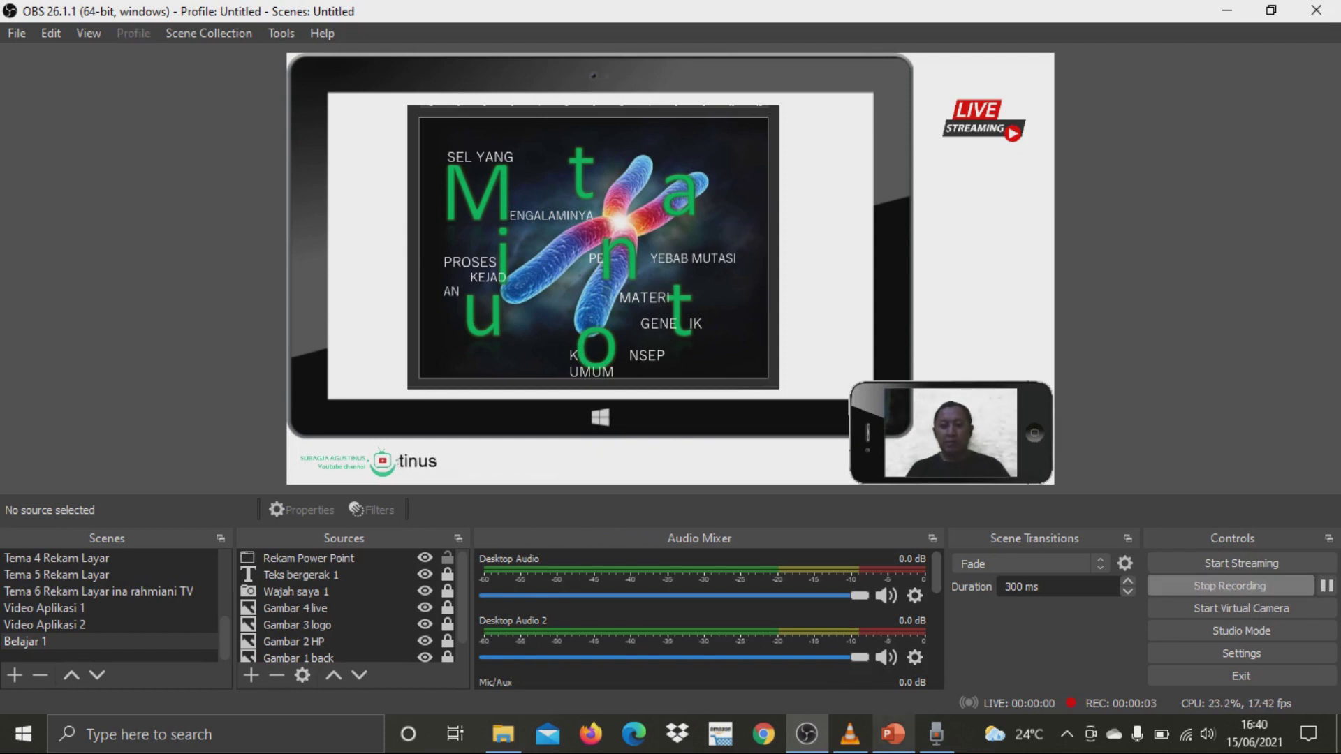
# Show slides 2 and 3 in PowerPoint during the recording, and stop the recording in OBS
pyautogui.click(893, 733)
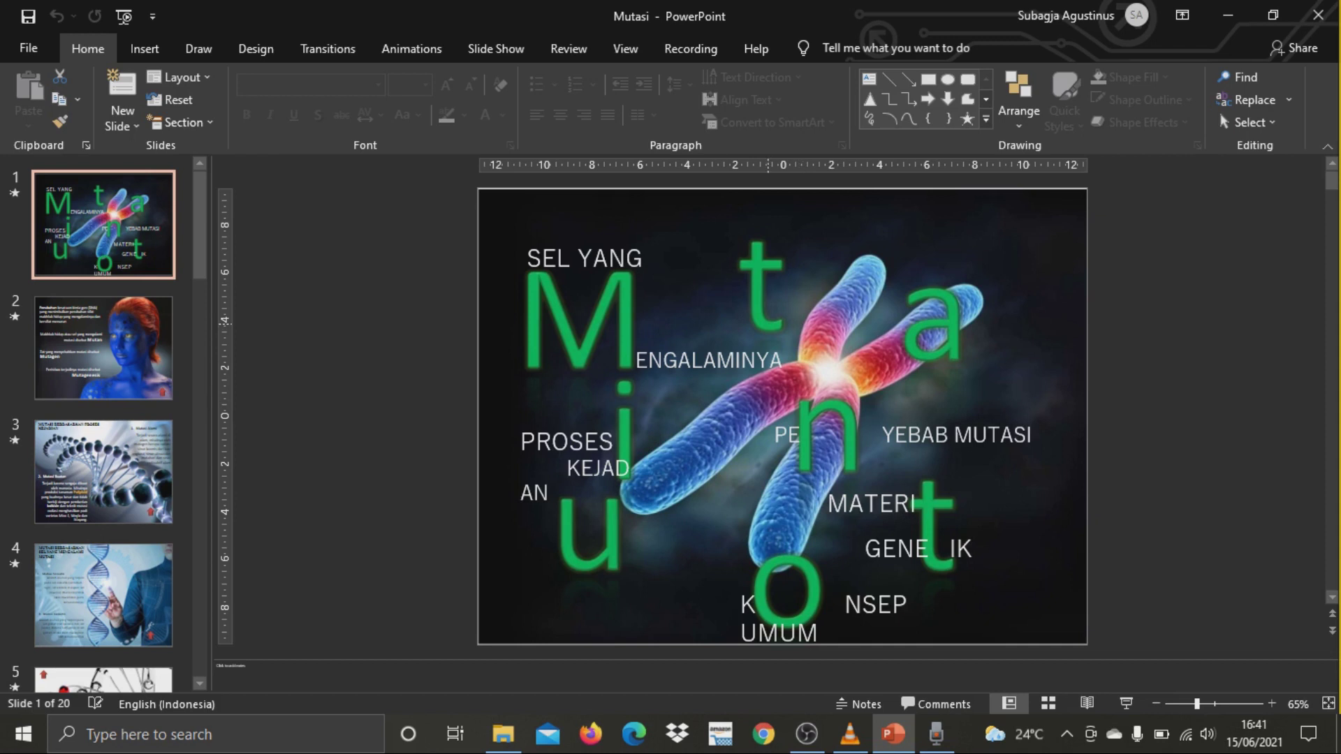
pyautogui.click(104, 347)
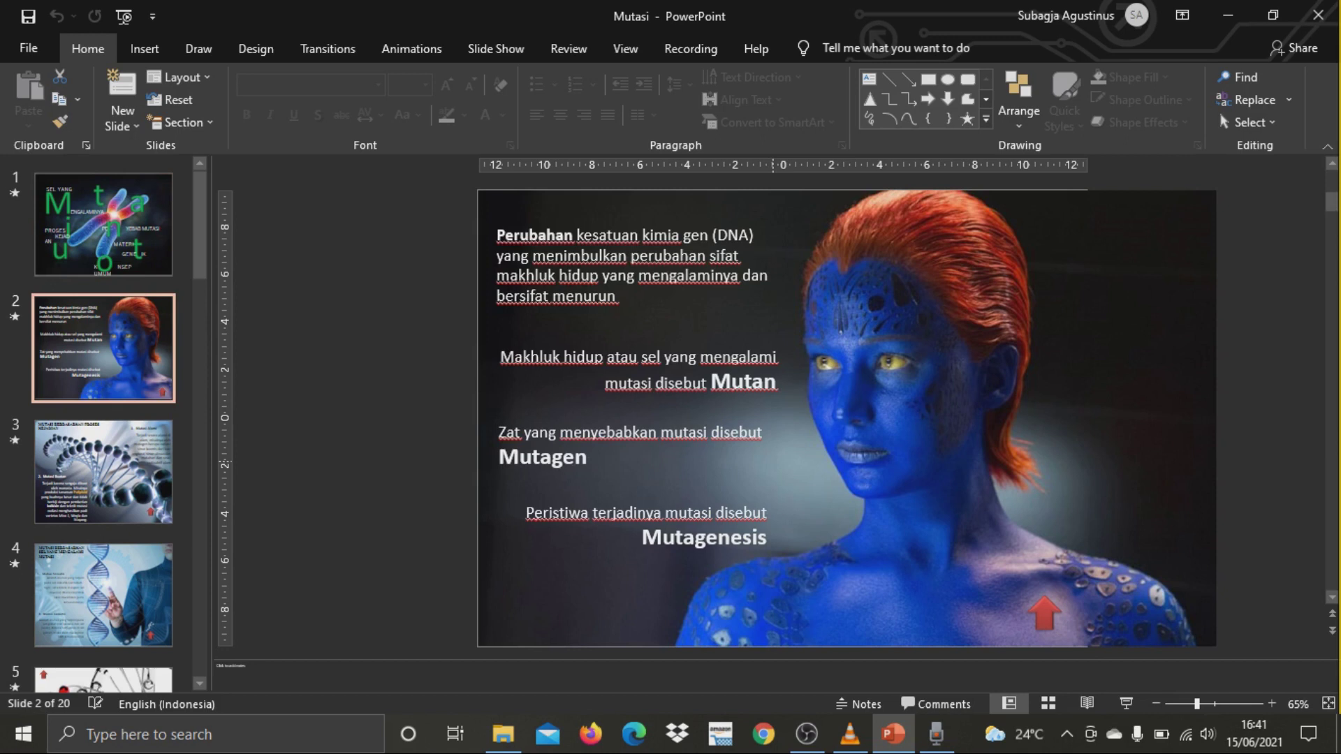
pyautogui.click(103, 471)
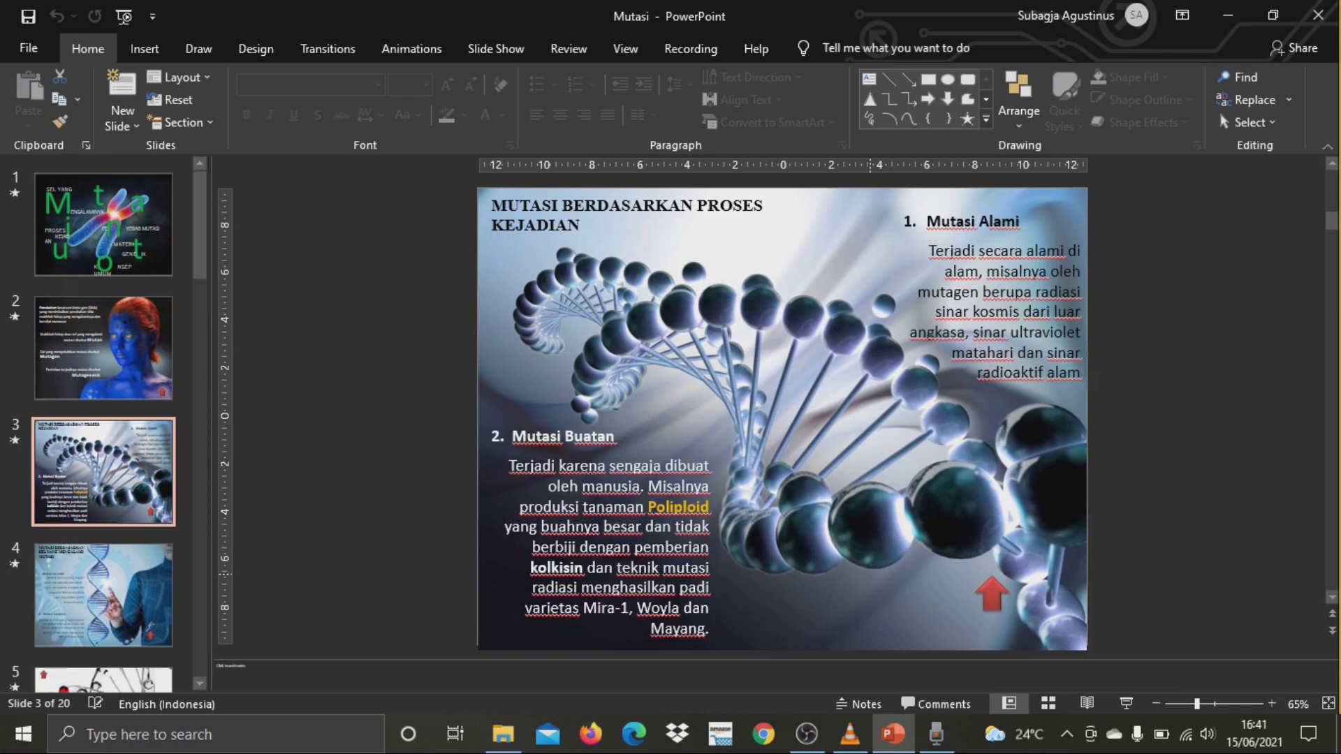
pyautogui.click(806, 734)
pyautogui.click(1230, 586)
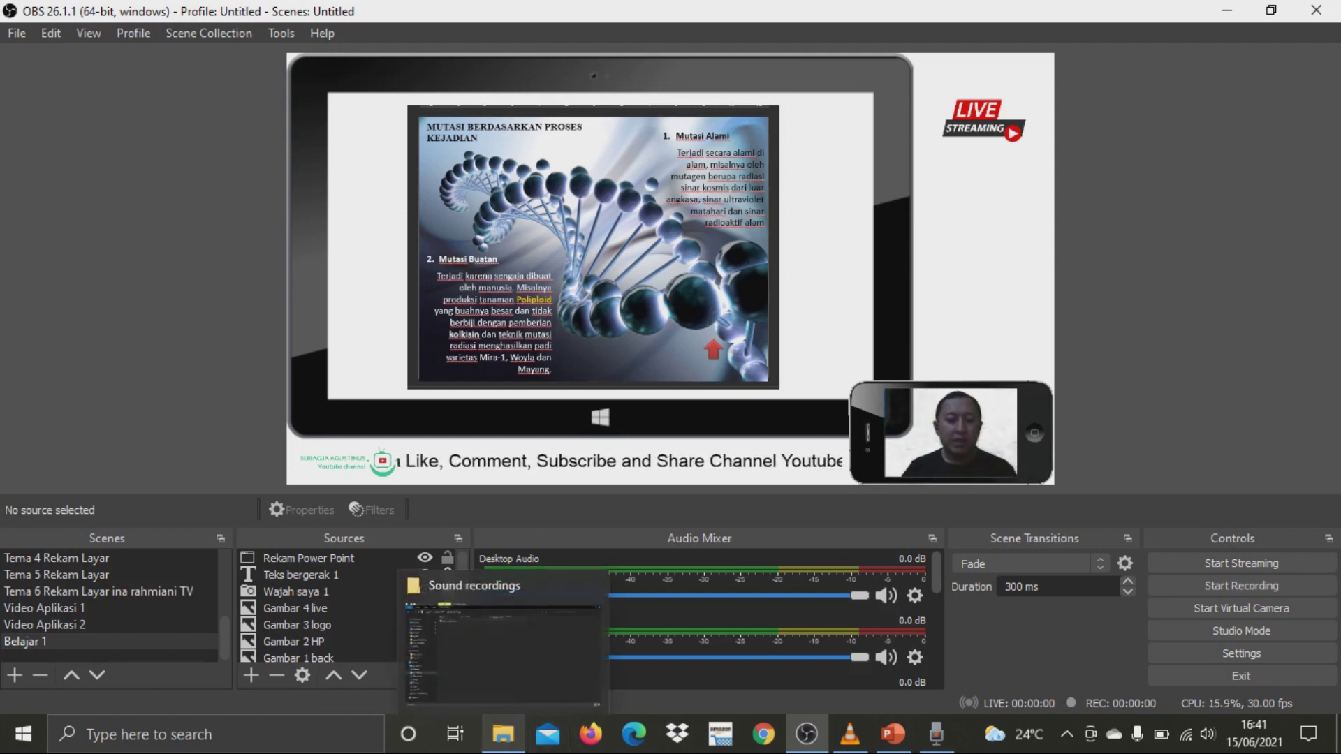
pyautogui.click(502, 639)
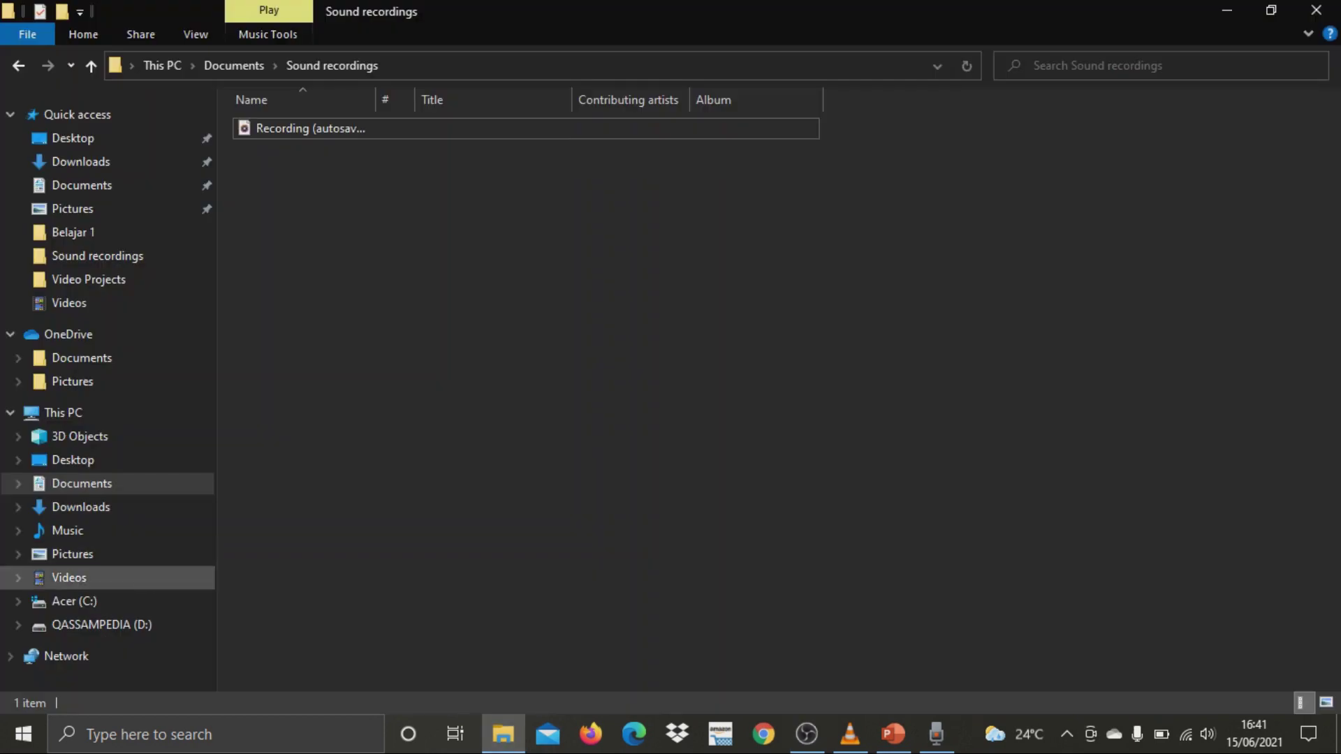
pyautogui.click(69, 577)
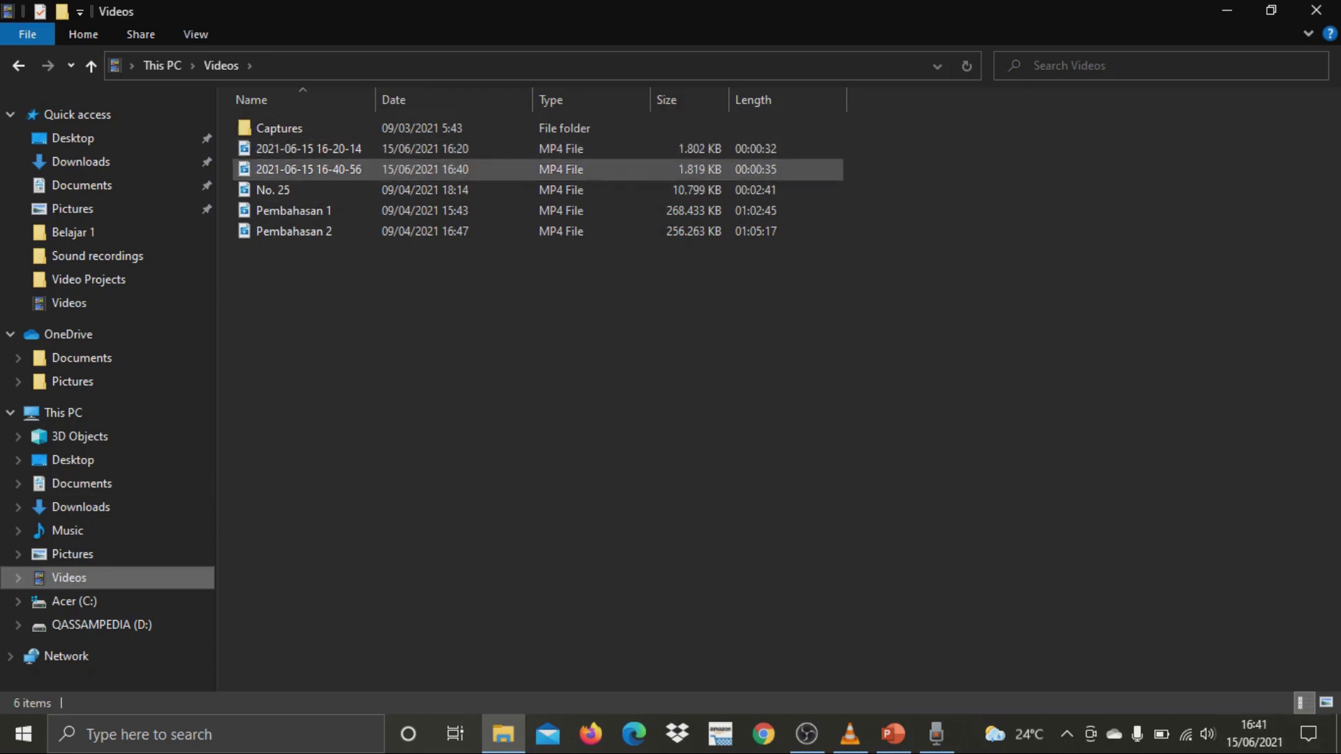
pyautogui.click(308, 169)
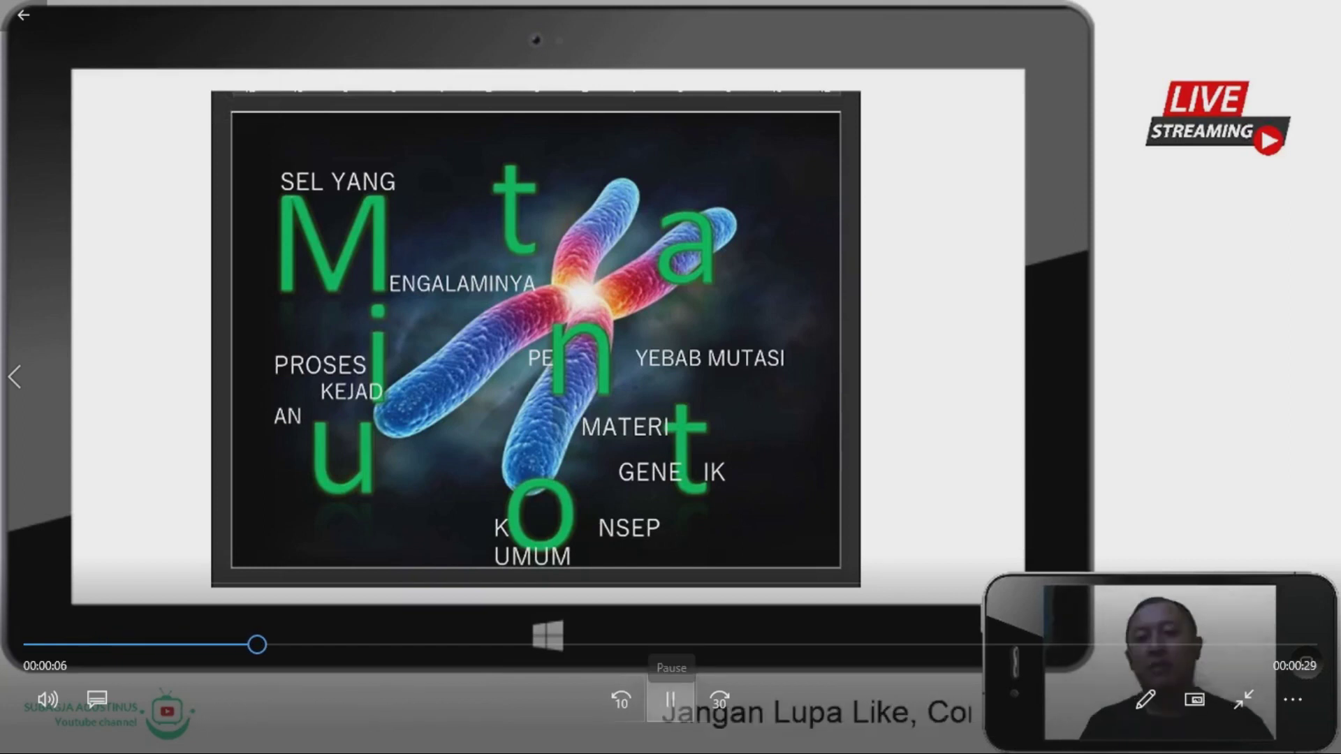
pyautogui.press('space')
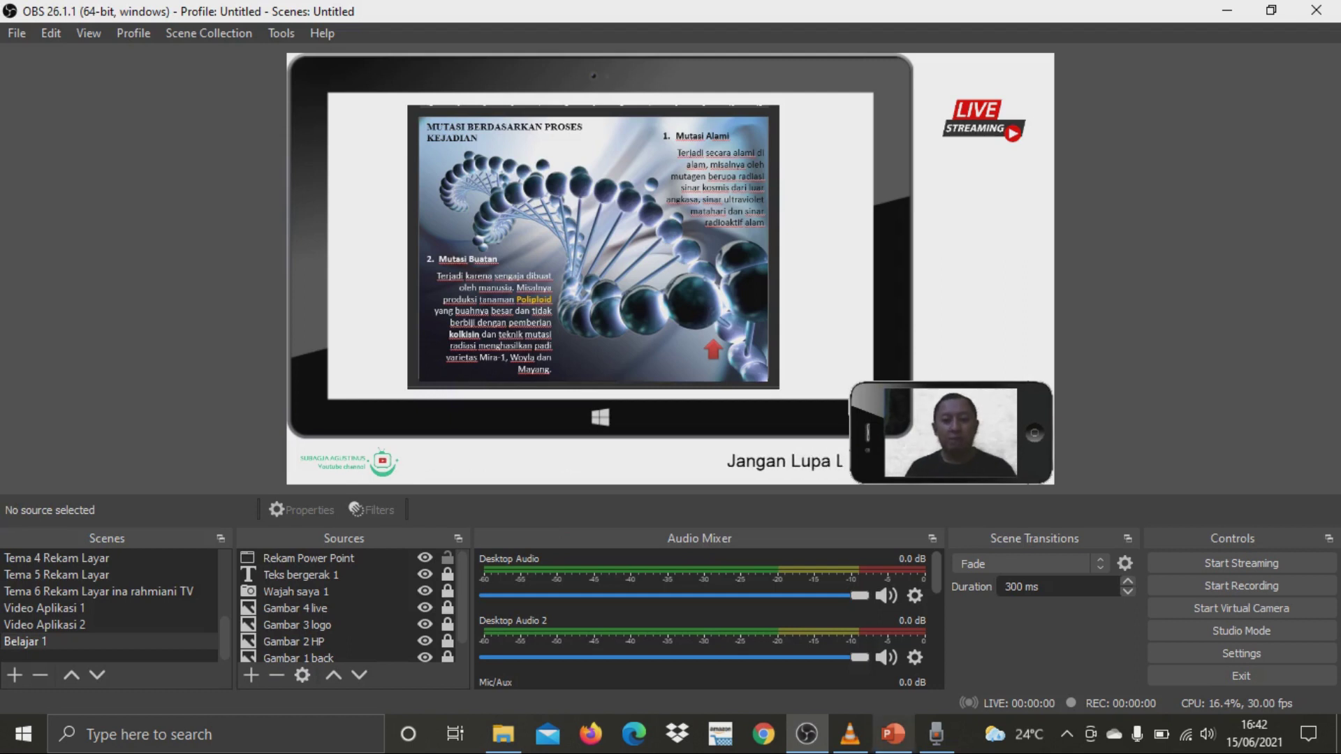
pyautogui.moveTo(849, 733)
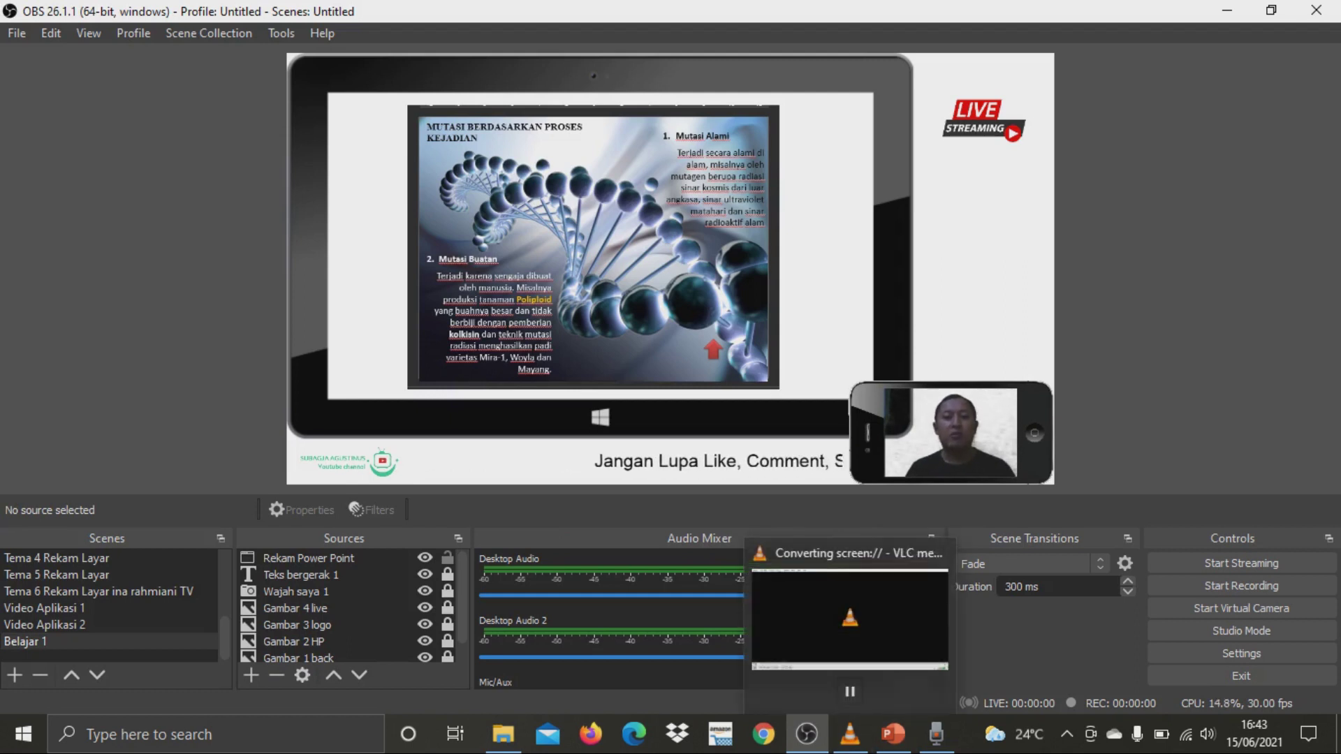